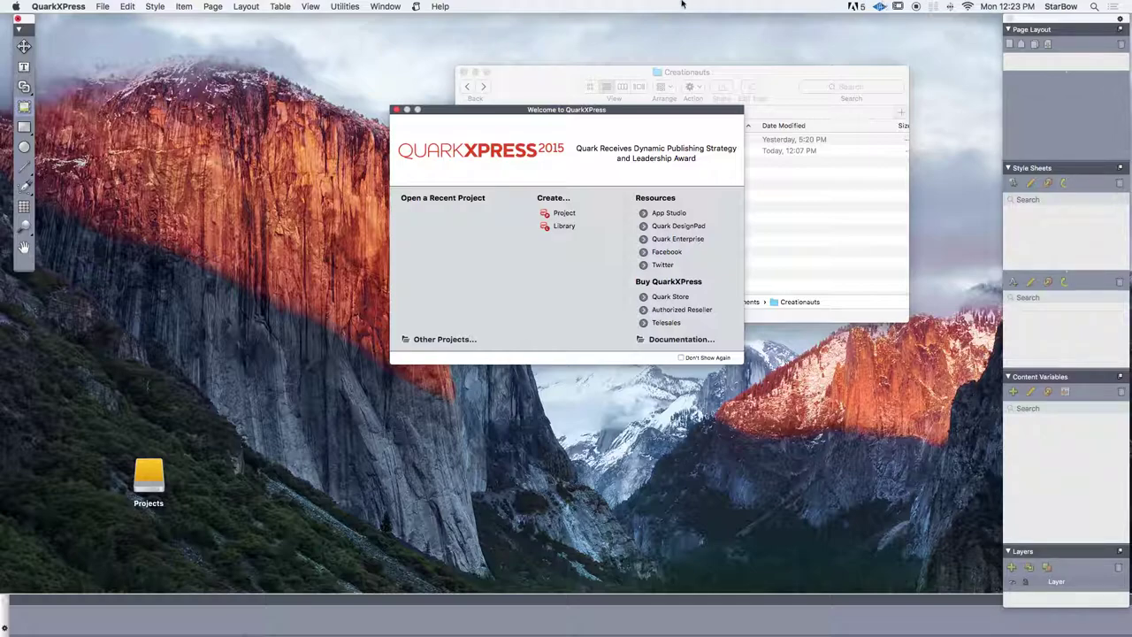
Step: Create a new print project with the default Letter portrait layout settings
click(573, 214)
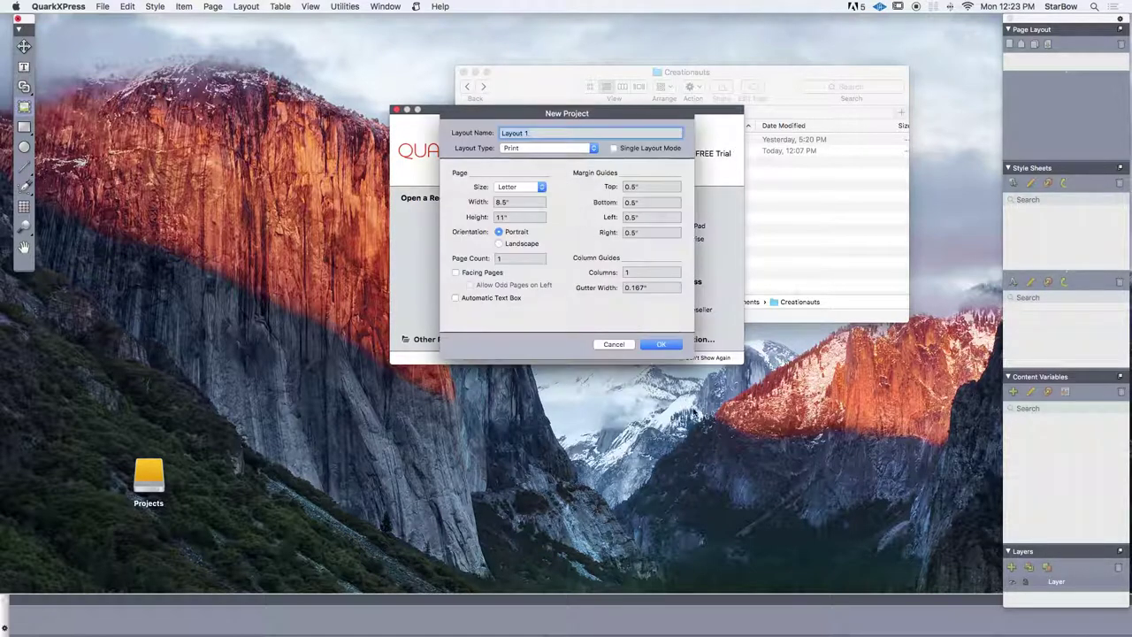
click(668, 348)
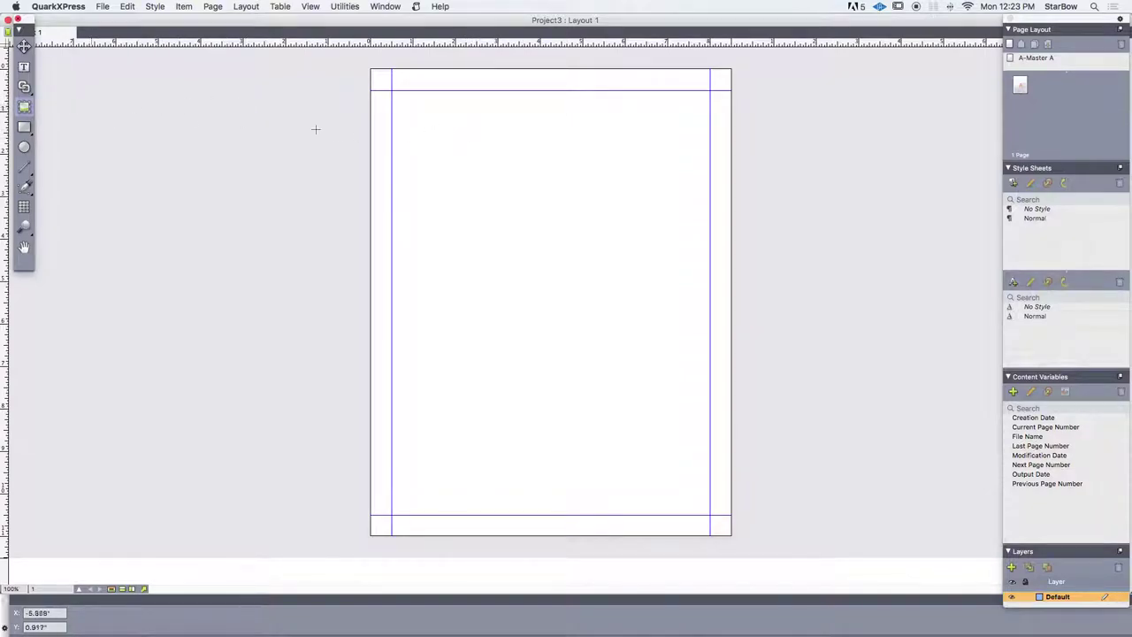
Step: Draw a large picture box inside the margins and nudge it to X 1", Y 0.771"
click(412, 109)
drag(412, 110, 698, 508)
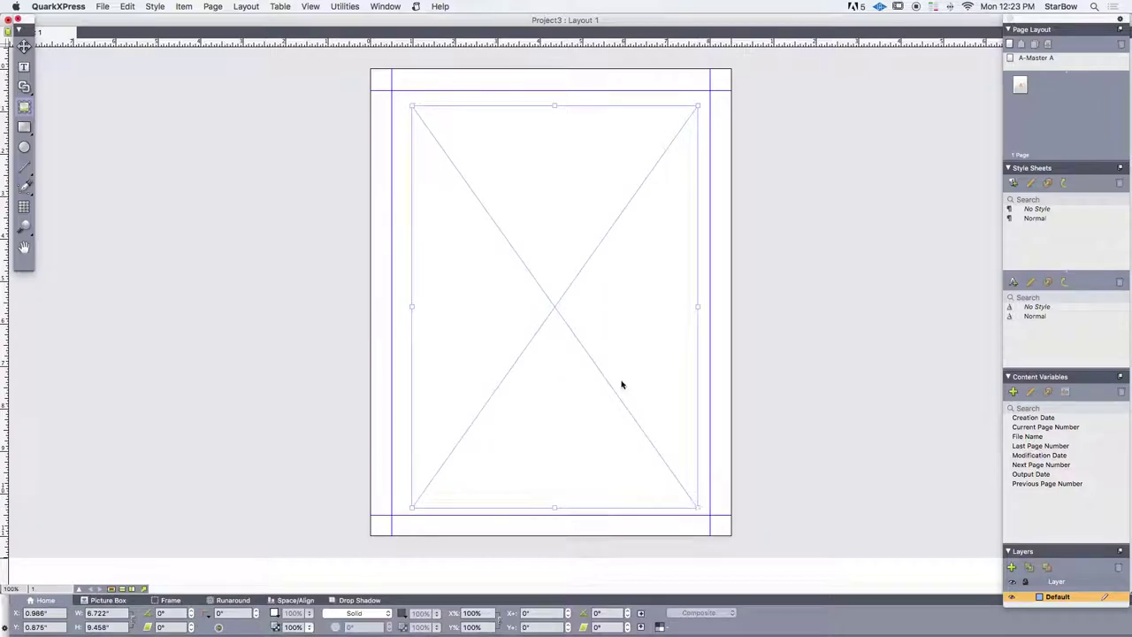
click(558, 200)
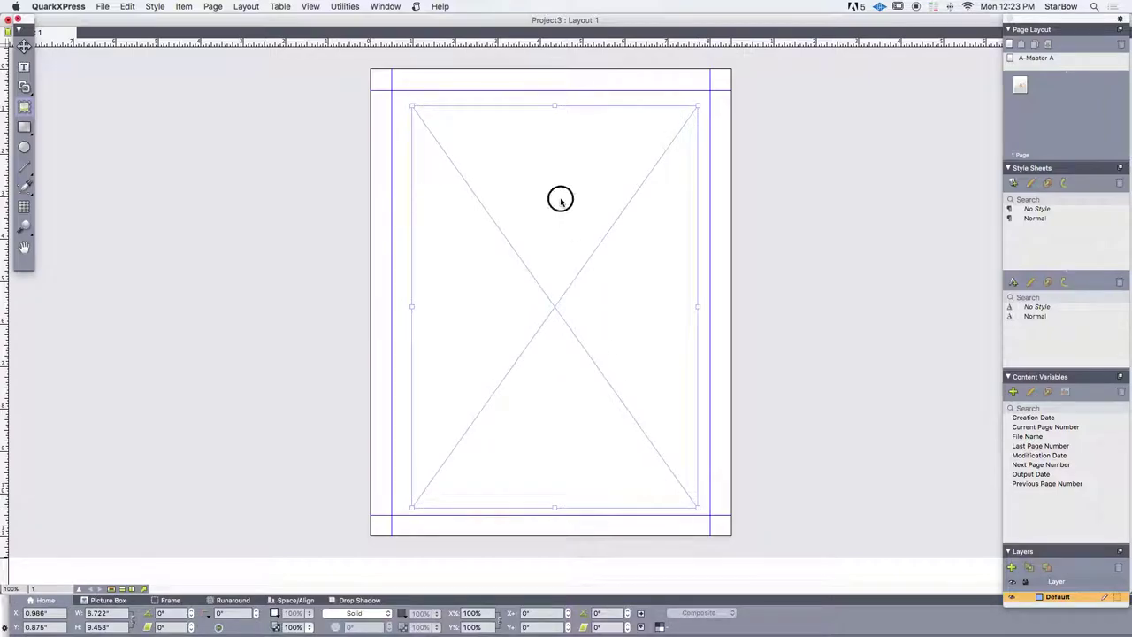
click(24, 46)
click(593, 183)
drag(593, 183, 593, 178)
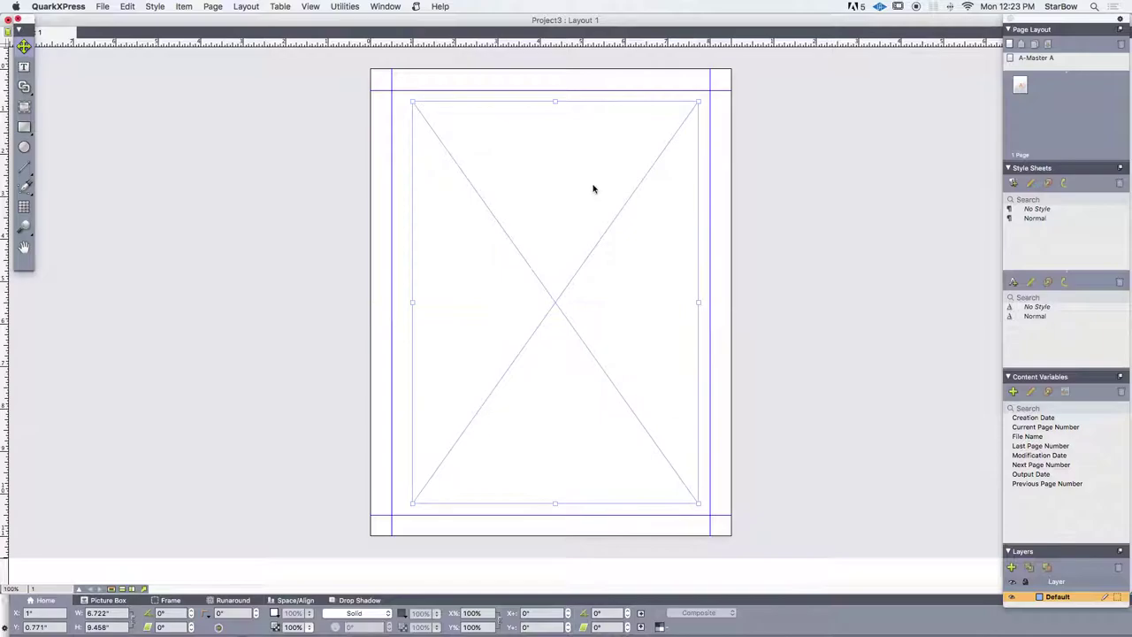
Step: Import page 6 of userguide.pdf into the picture box and shift it down and right
click(103, 7)
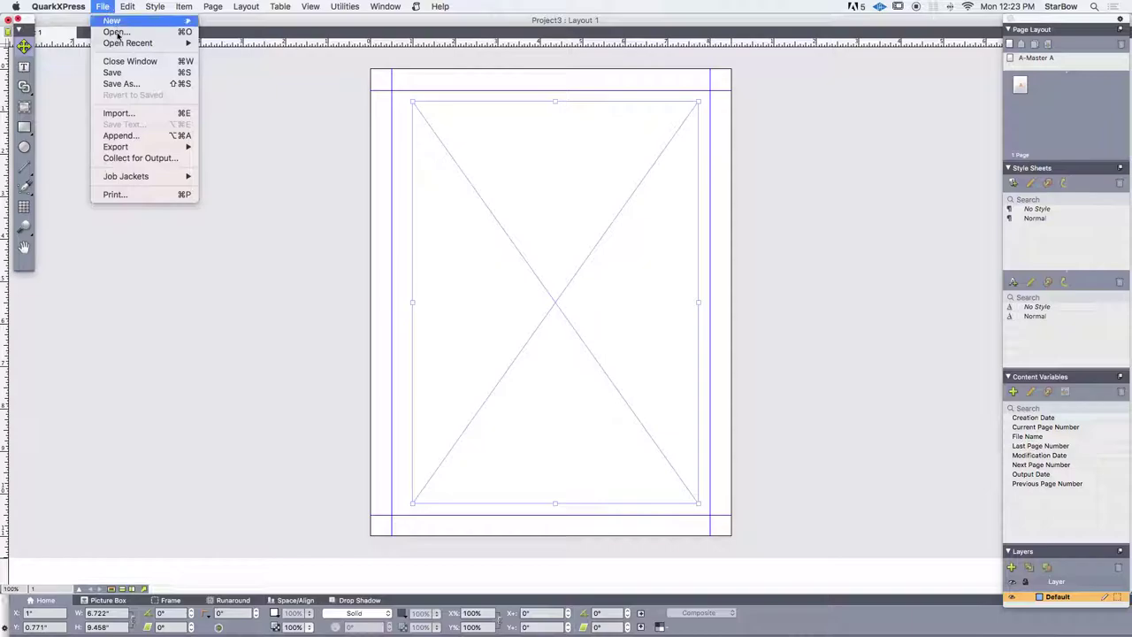
click(130, 114)
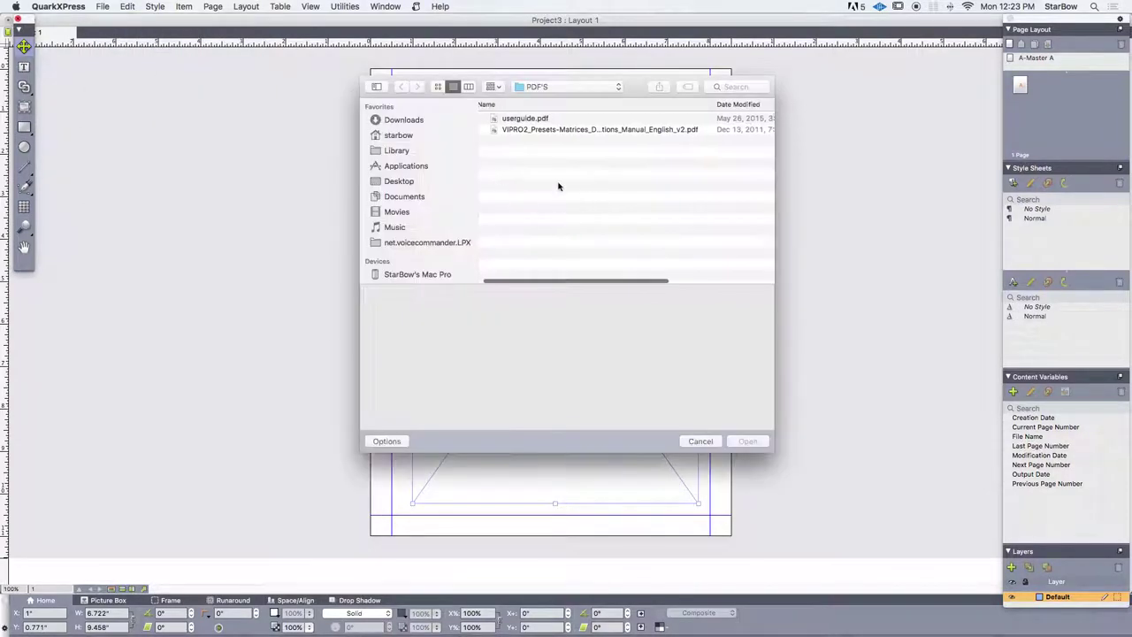
click(511, 120)
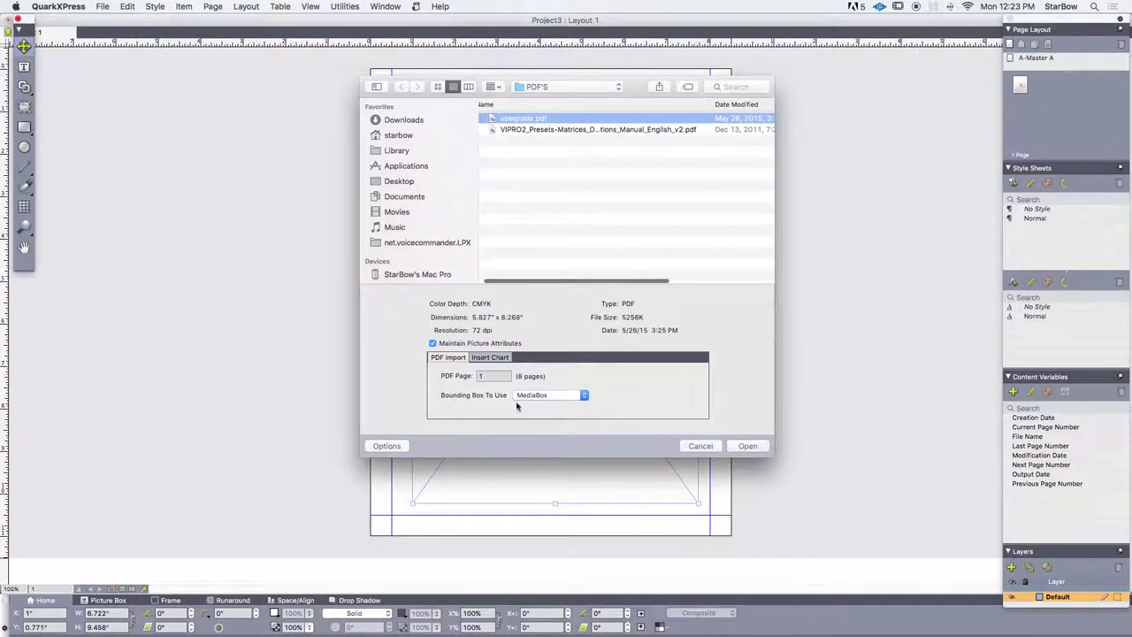
click(485, 378)
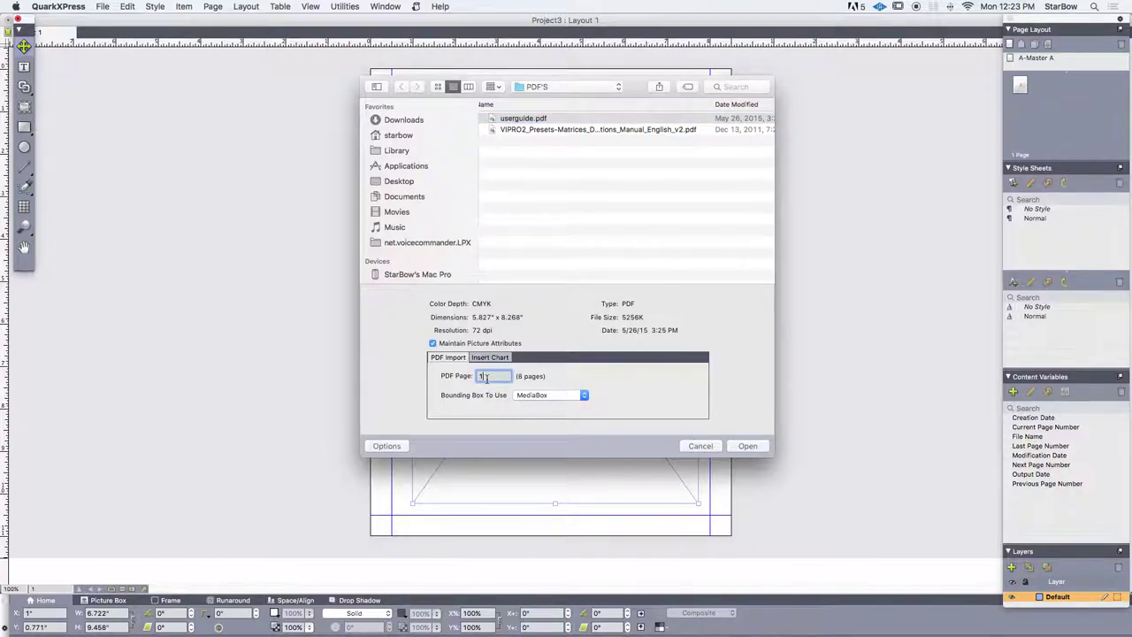
text(2)
text(5)
text(6)
click(748, 445)
drag(607, 253, 618, 271)
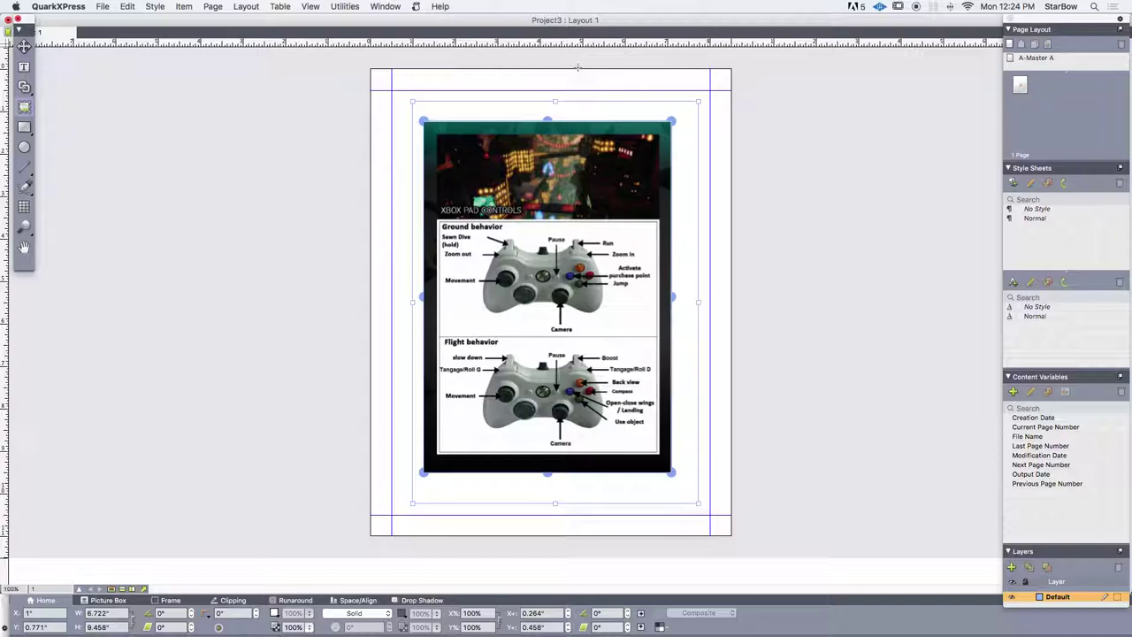
Step: Quit QuarkXPress without saving and open the QuarkXPress 2015 XTensions folder in Finder
key(super+q)
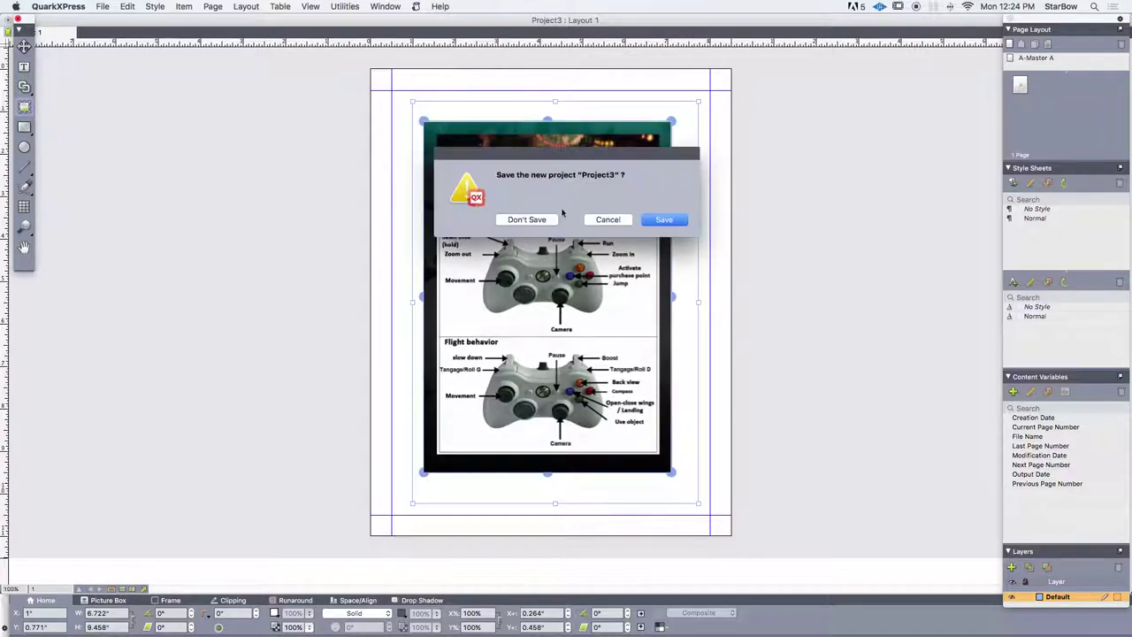
click(528, 219)
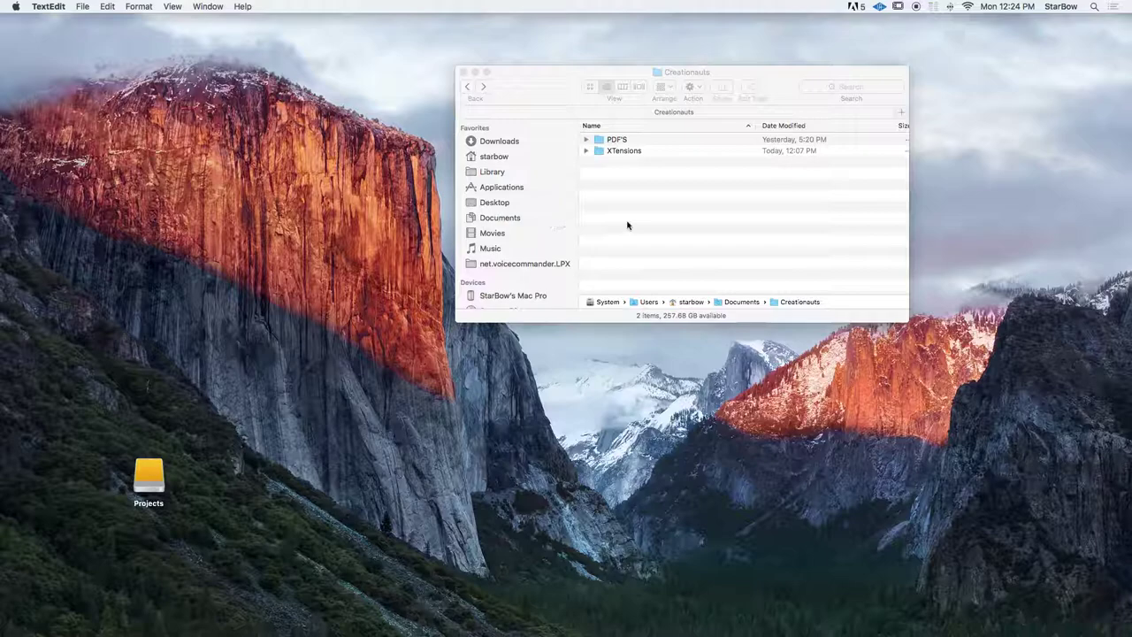
drag(572, 73, 397, 90)
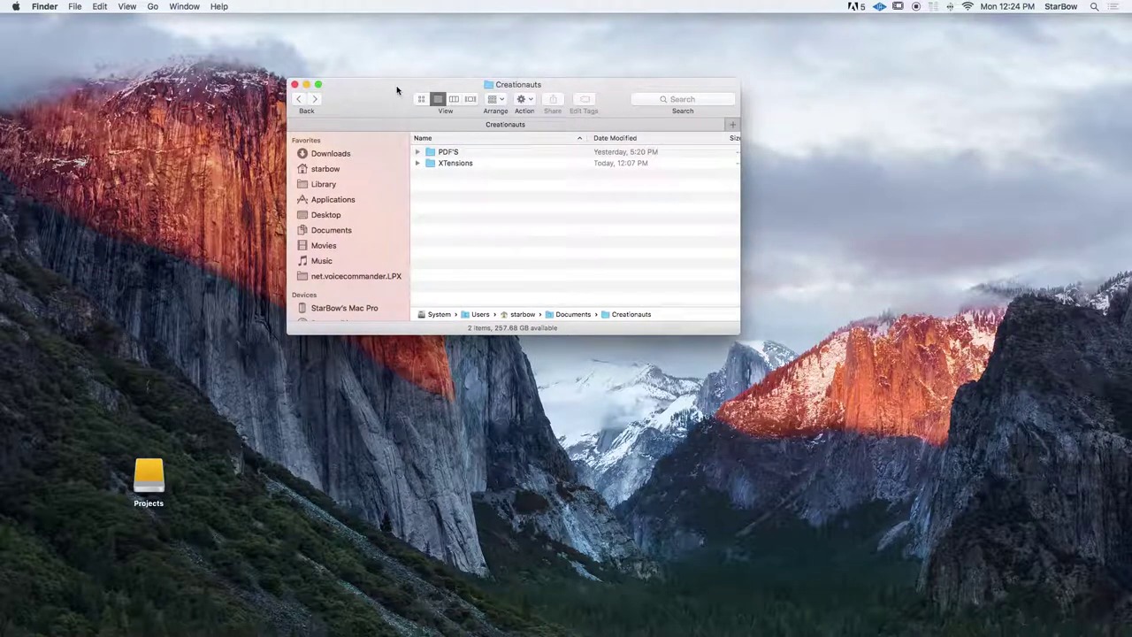
key(super+n)
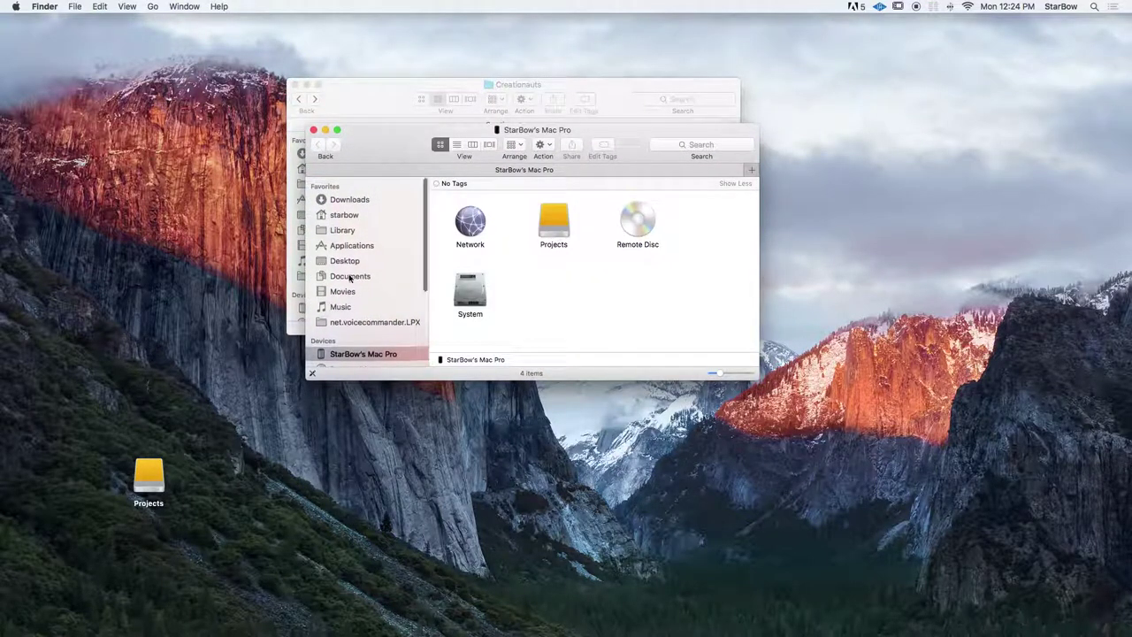
click(352, 245)
scroll(518, 245, down, 10)
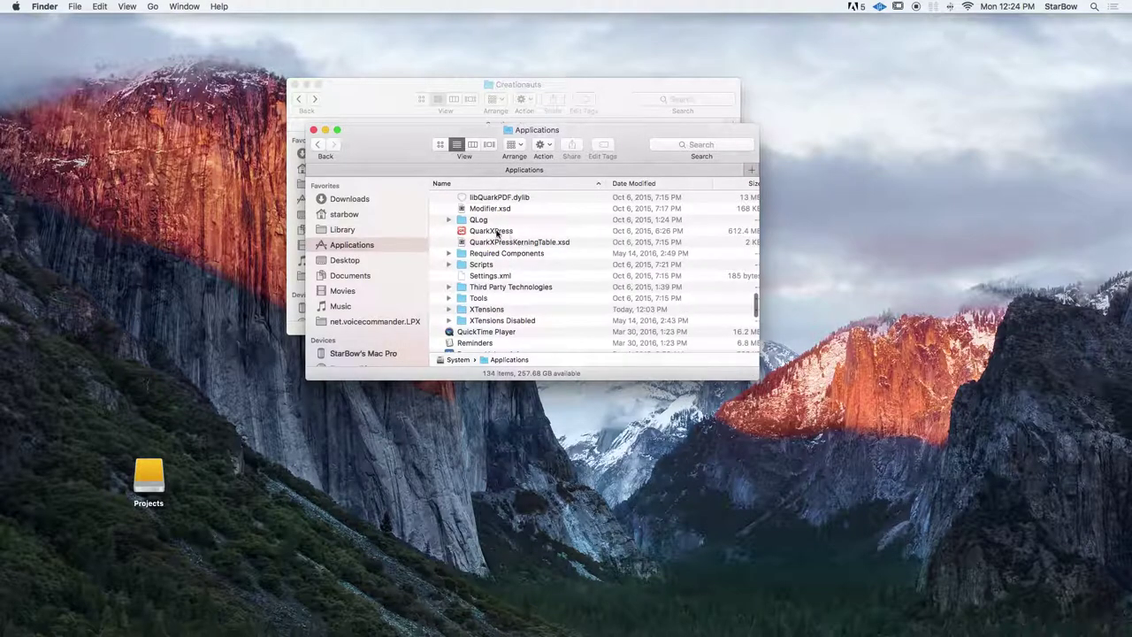
scroll(500, 248, up, 2)
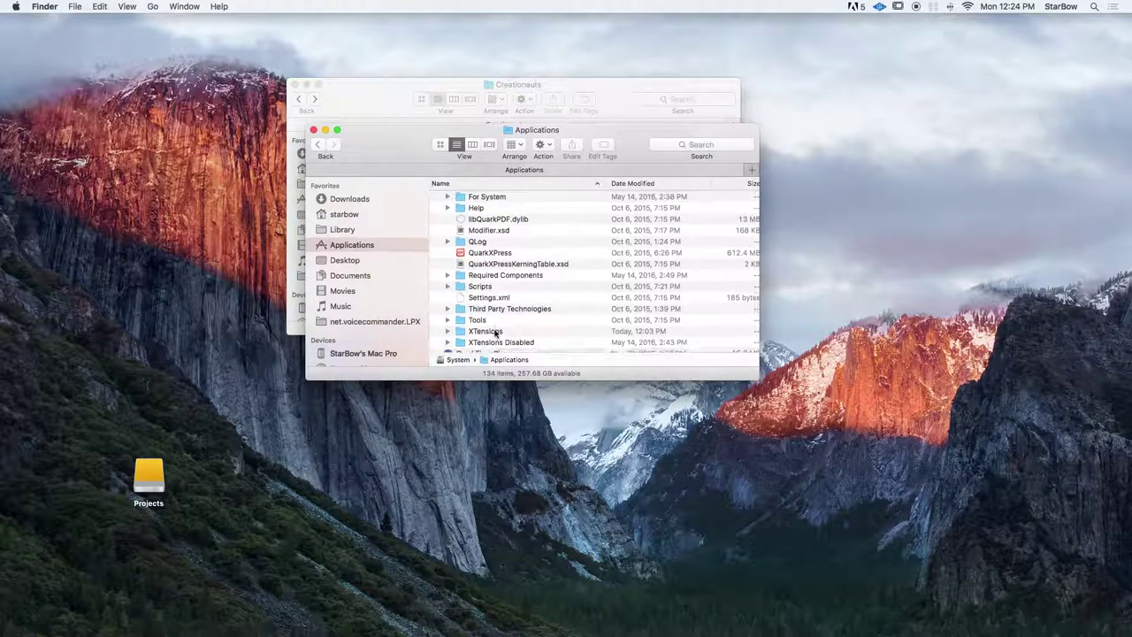
double_click(497, 331)
Step: Move PDF Importer.xnt from the Creationauts XTensions folder into QuarkXPress's XTensions folder
drag(387, 148, 560, 145)
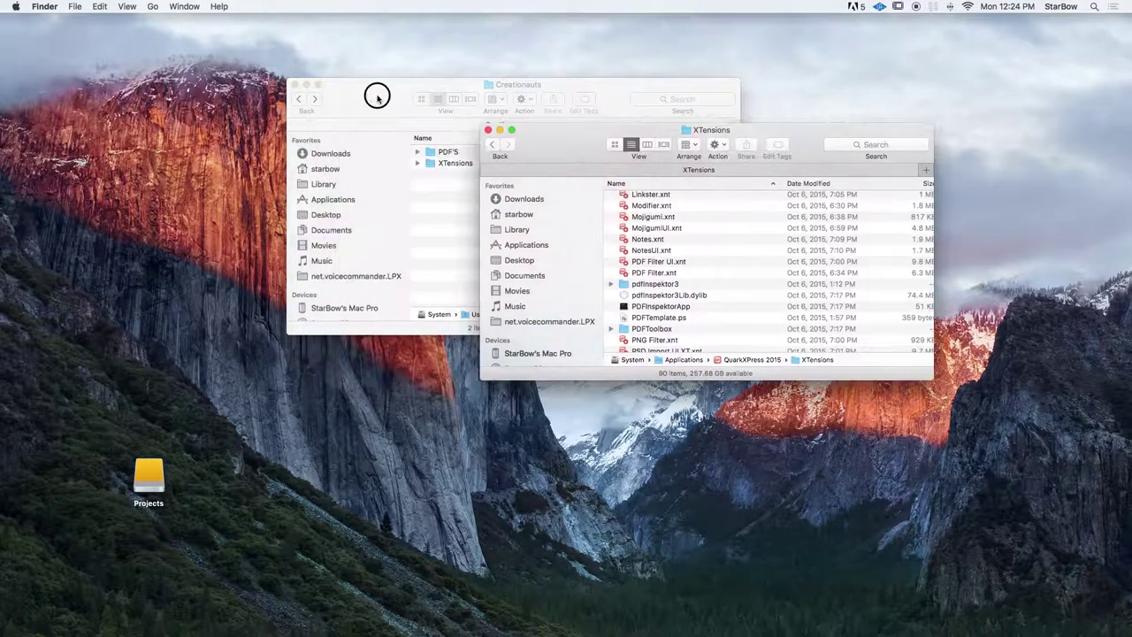
drag(376, 98, 292, 121)
double_click(389, 184)
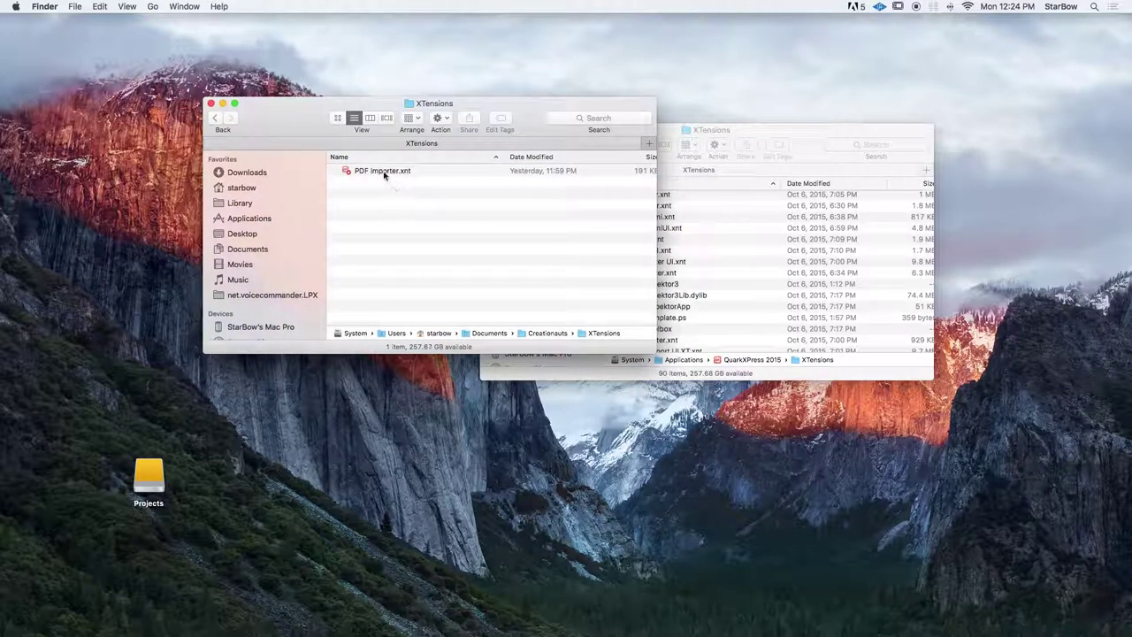
drag(384, 175, 765, 258)
click(777, 132)
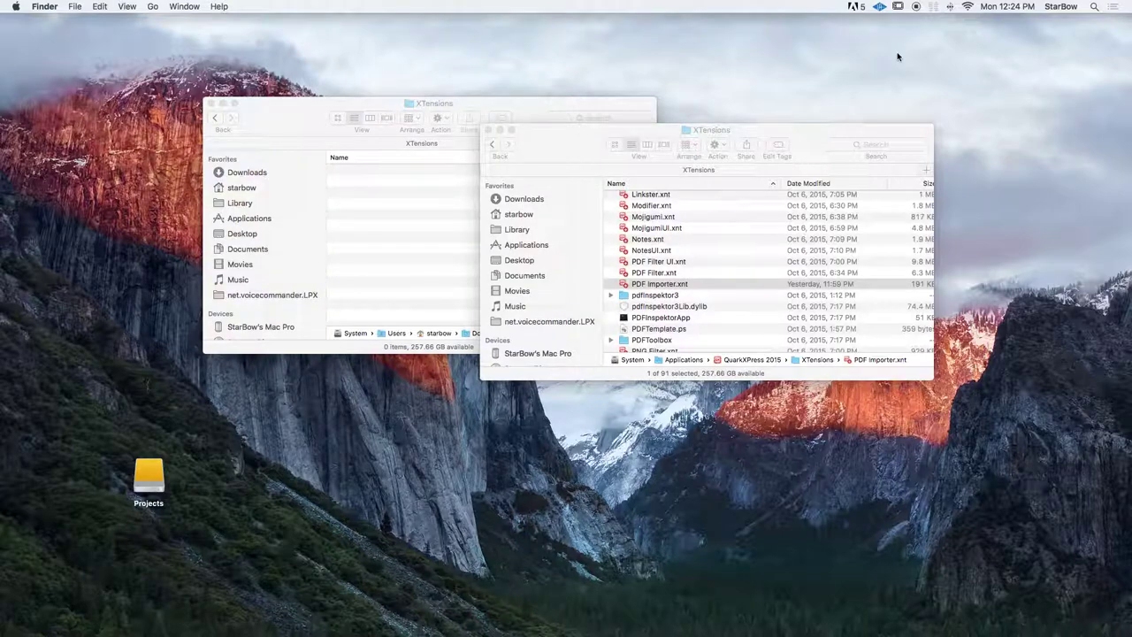
Step: Relaunch QuarkXPress through Spotlight
key(super+space)
text(qu)
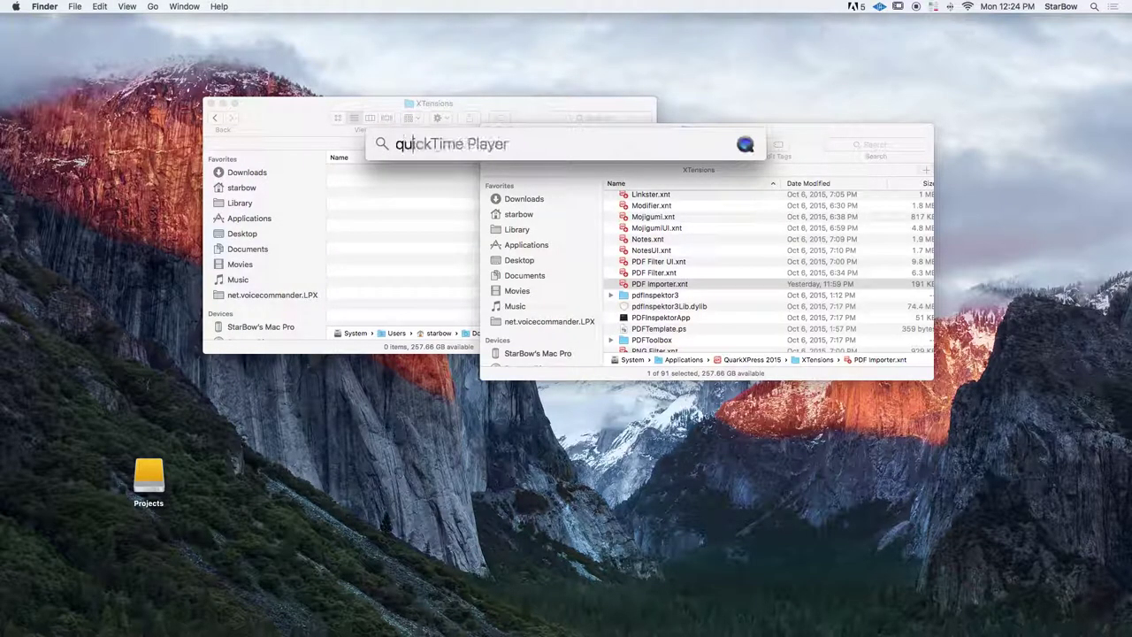
text(ar)
key(Return)
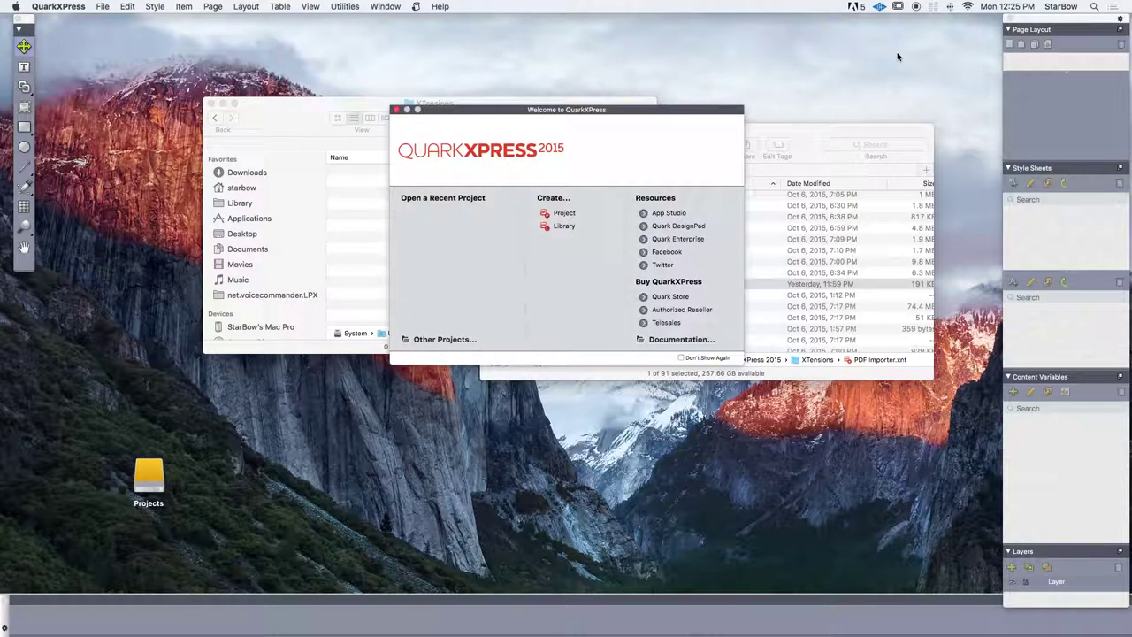
Step: Start a new default Letter project and draw an 8.431" by 9.201" picture box
click(552, 215)
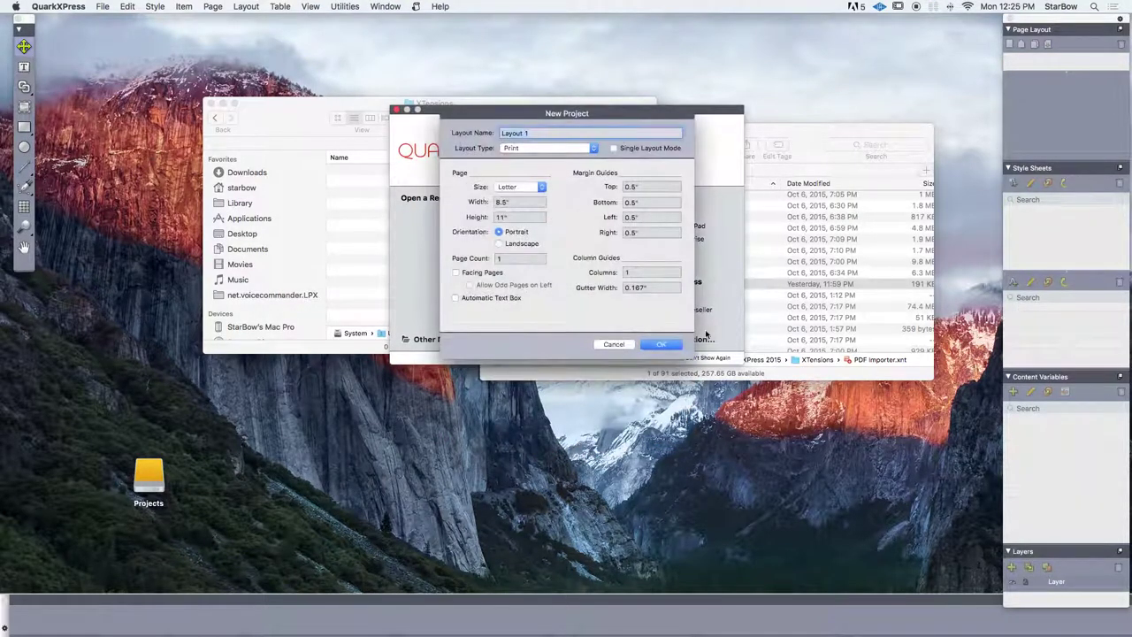
click(663, 343)
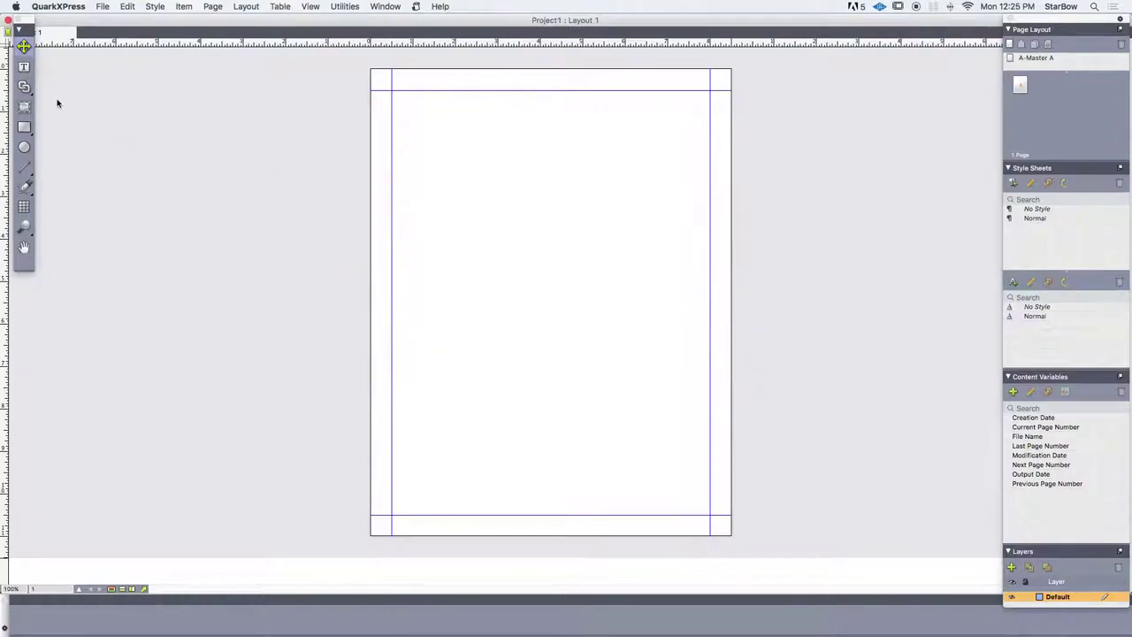
click(24, 106)
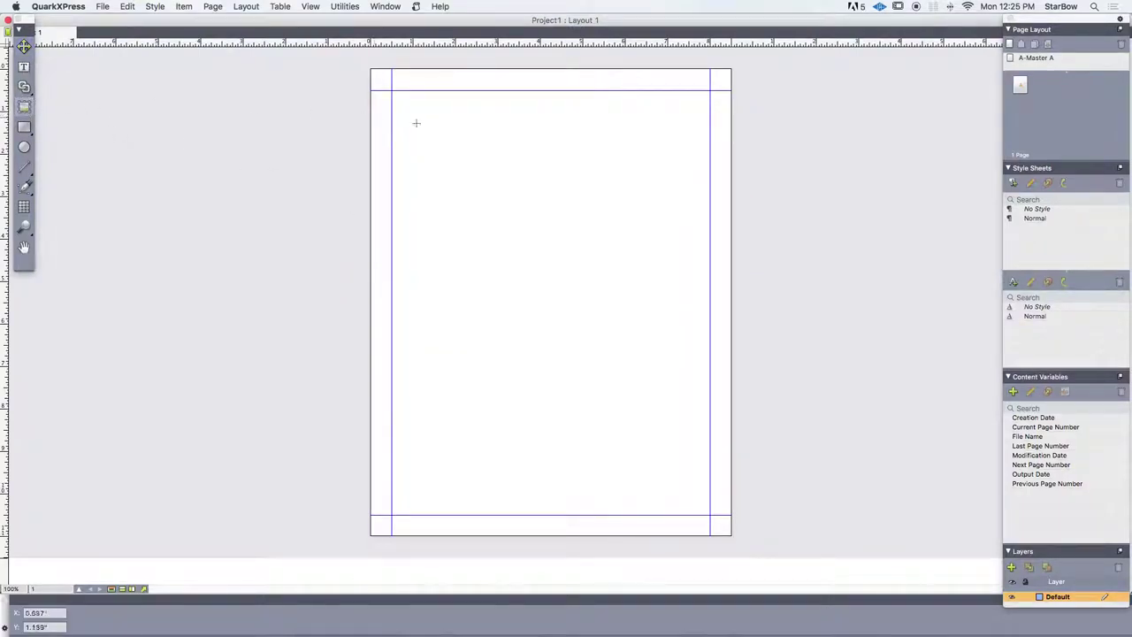
drag(424, 109, 698, 499)
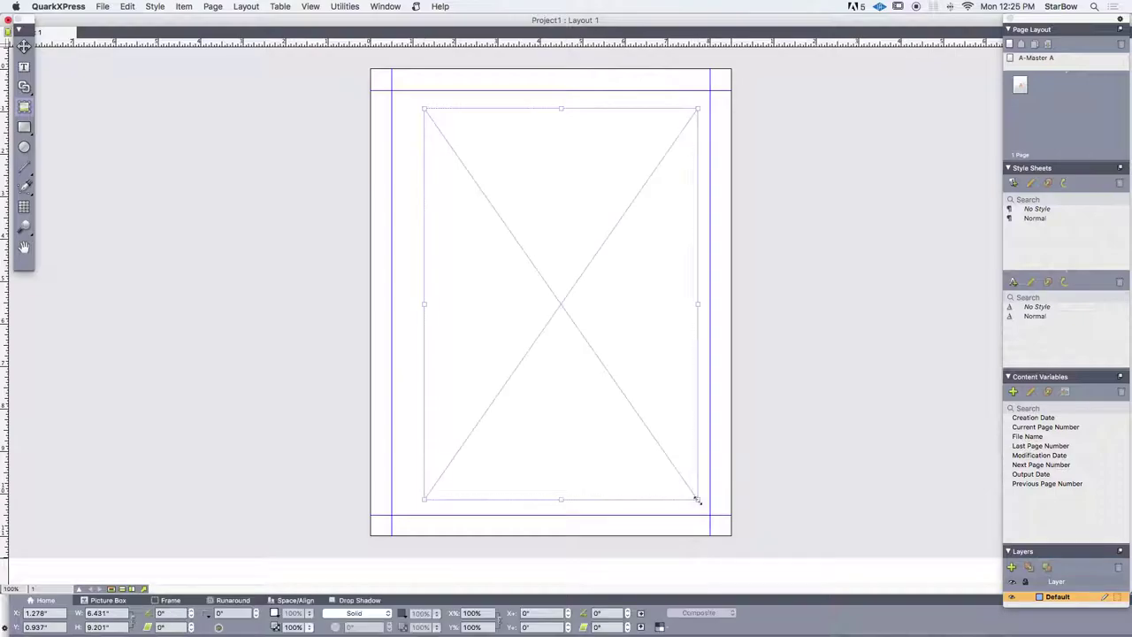
click(105, 7)
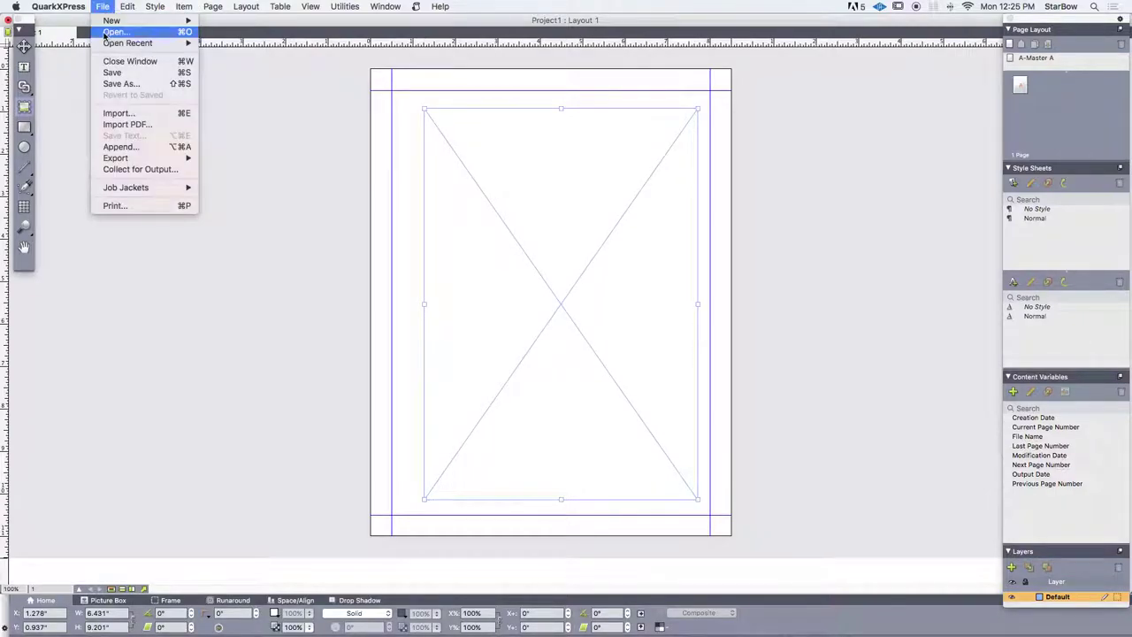
Step: Select userguide.pdf in the Get Picture dialog
click(131, 125)
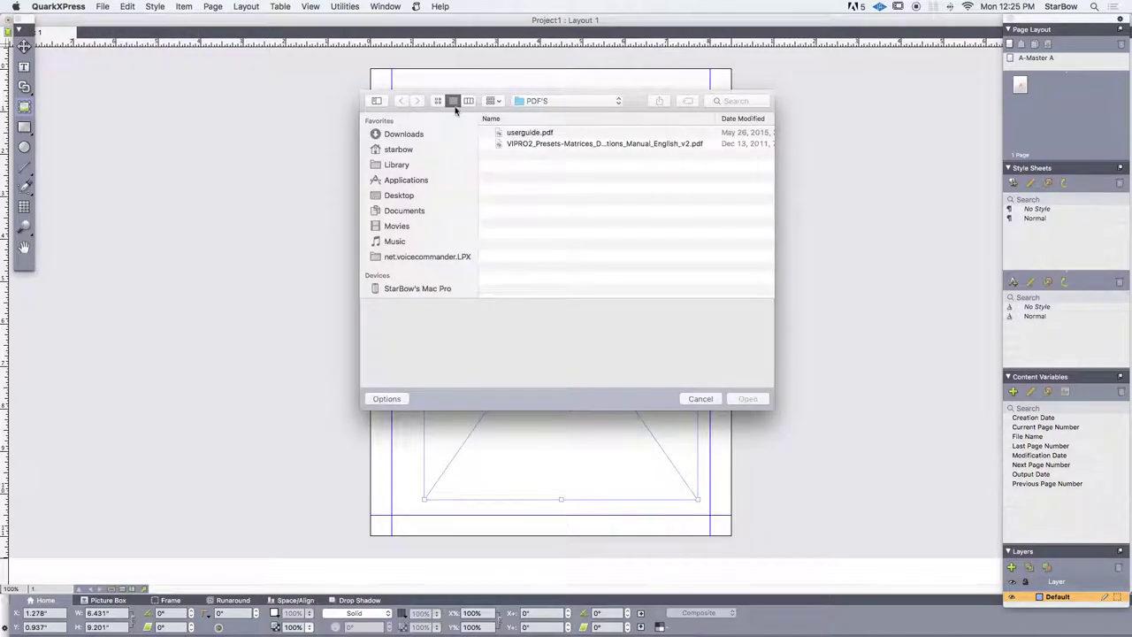
drag(515, 94, 493, 106)
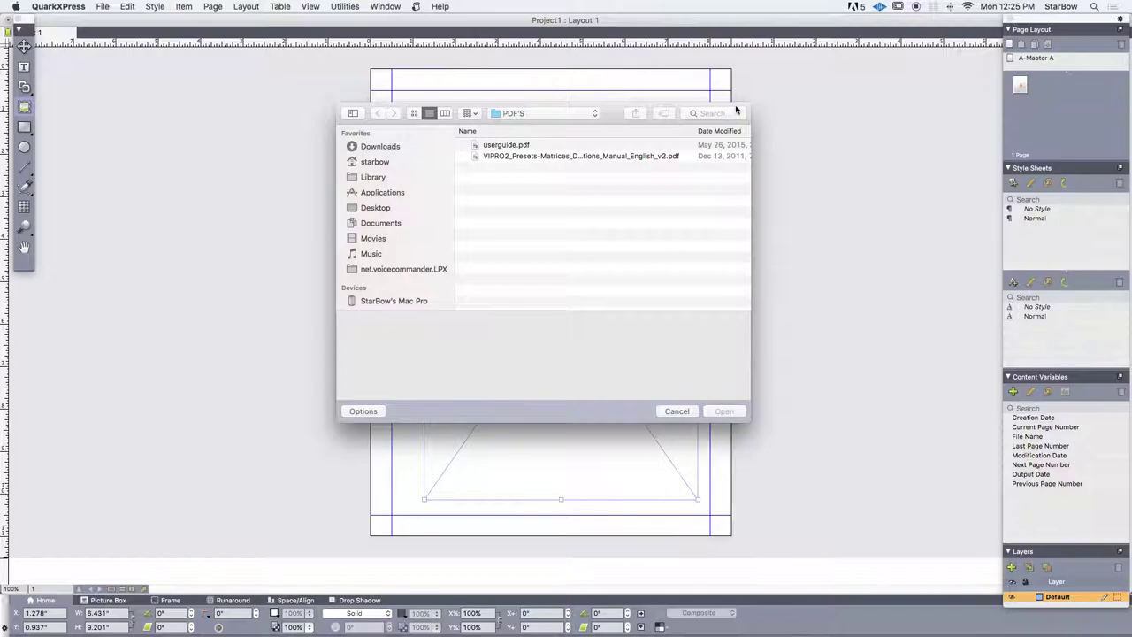
drag(737, 108, 735, 99)
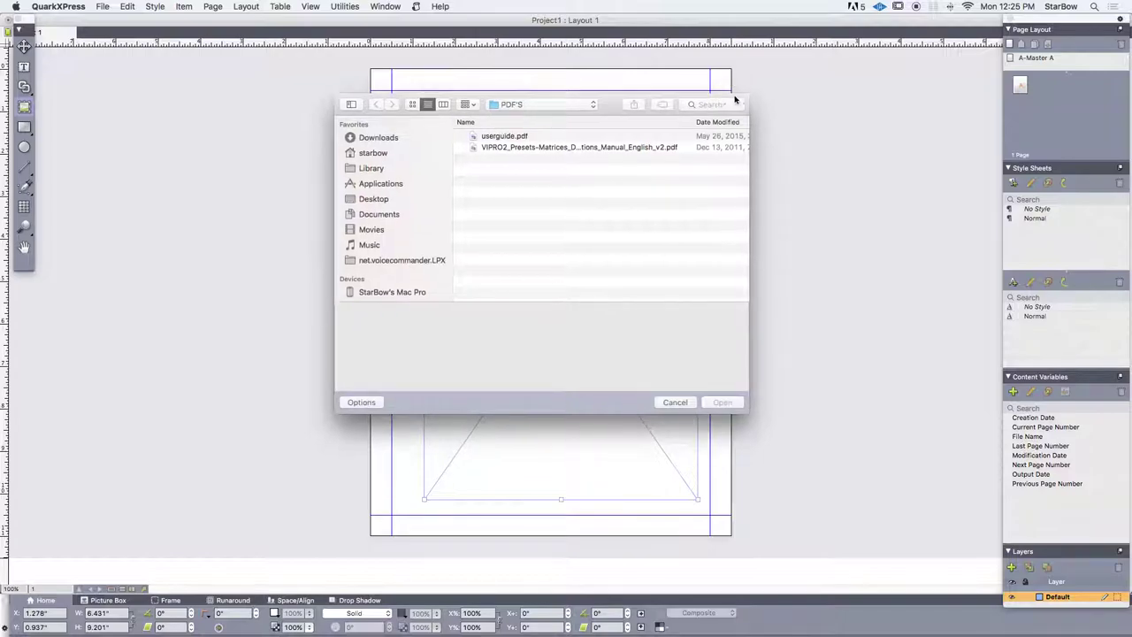
click(544, 138)
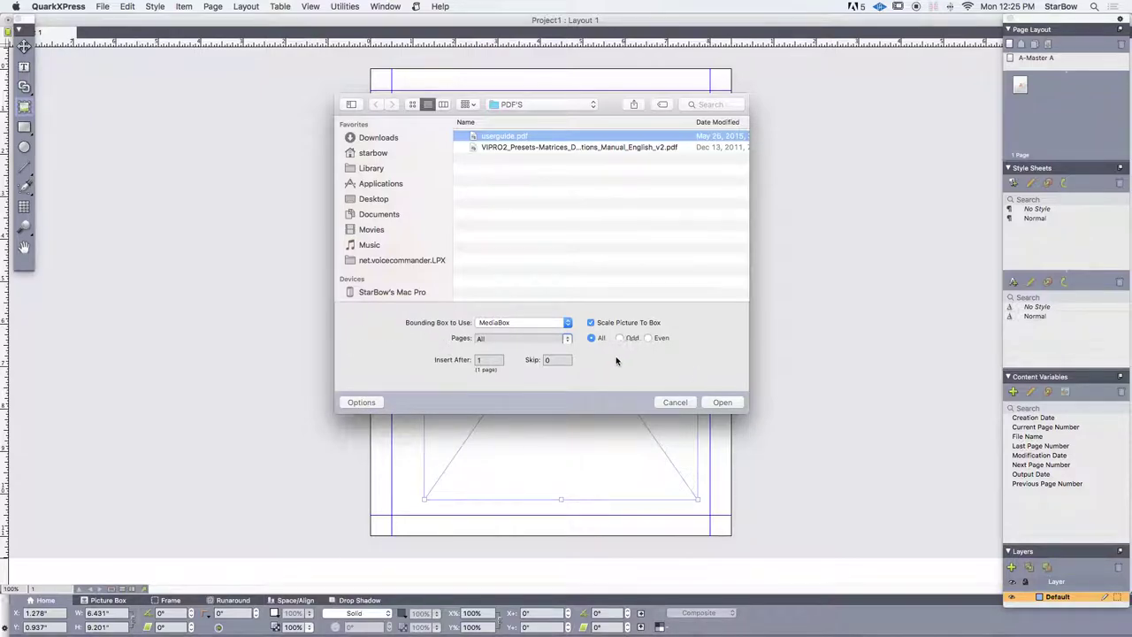
Step: Import all PDF pages, inserting after page 1 and skipping 2, expanding the layout to 13 pages
click(566, 342)
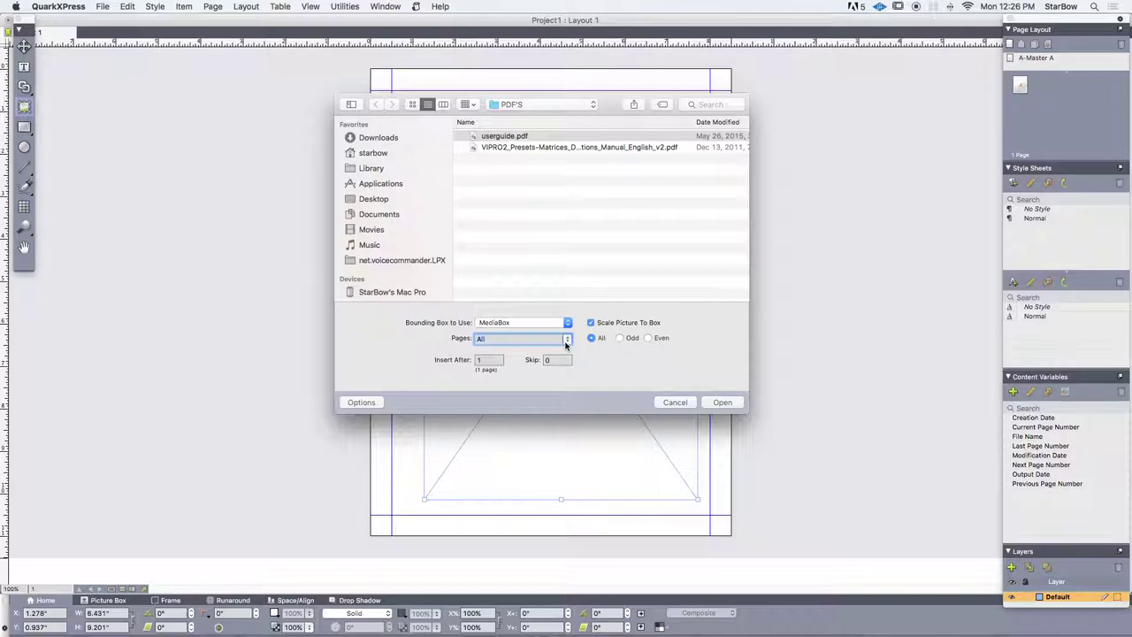
click(566, 341)
click(620, 339)
click(649, 338)
key(Tab)
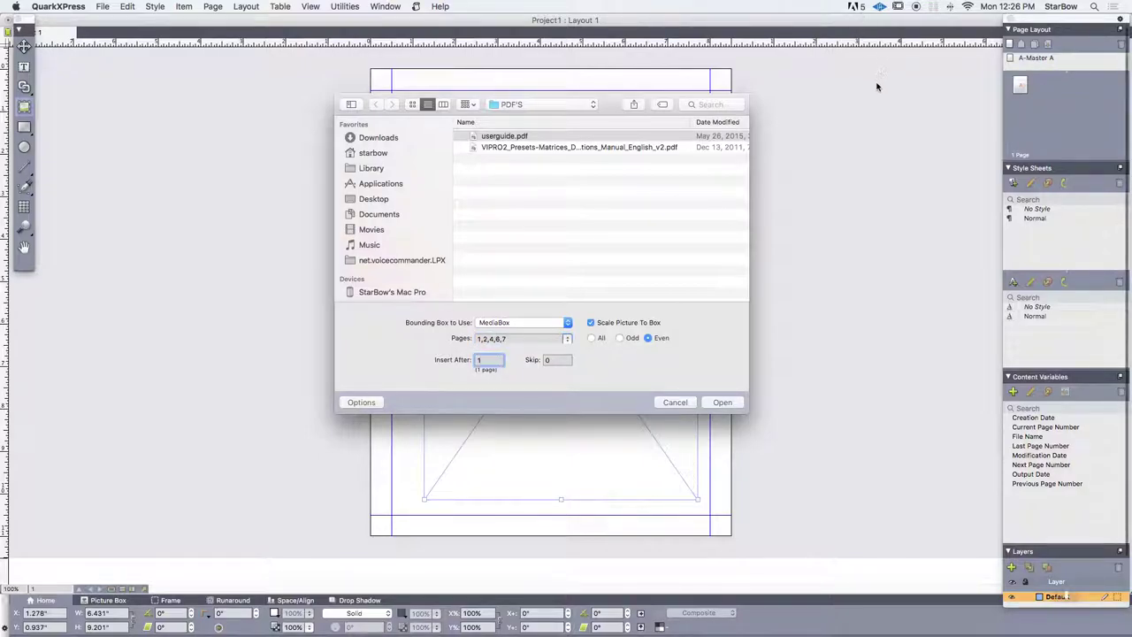
key(Tab)
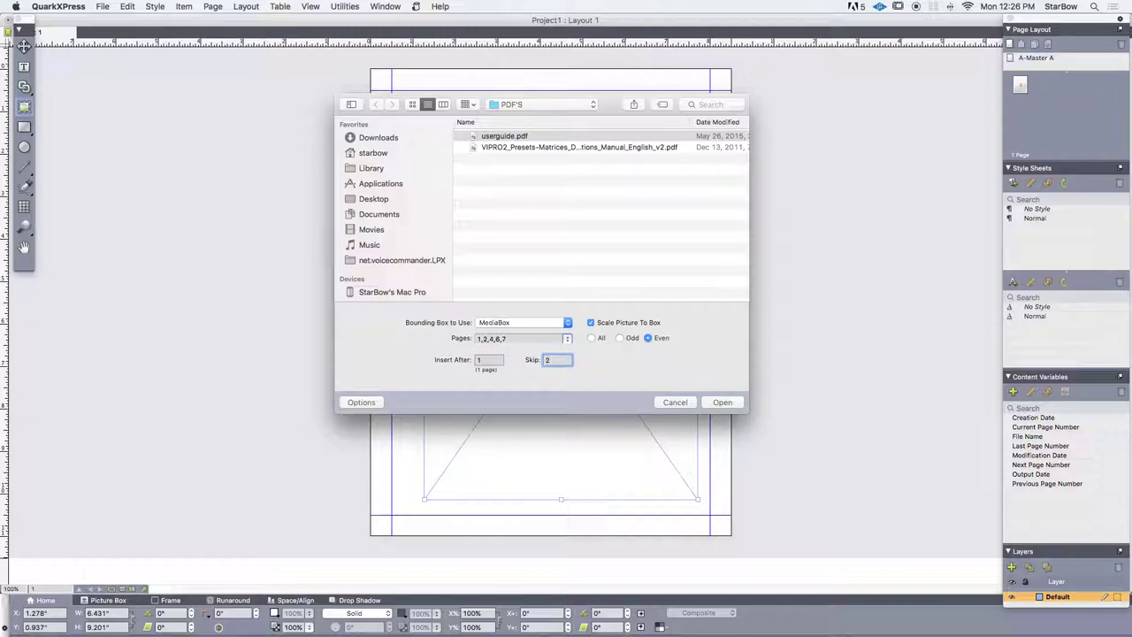
text(2)
click(592, 338)
click(650, 339)
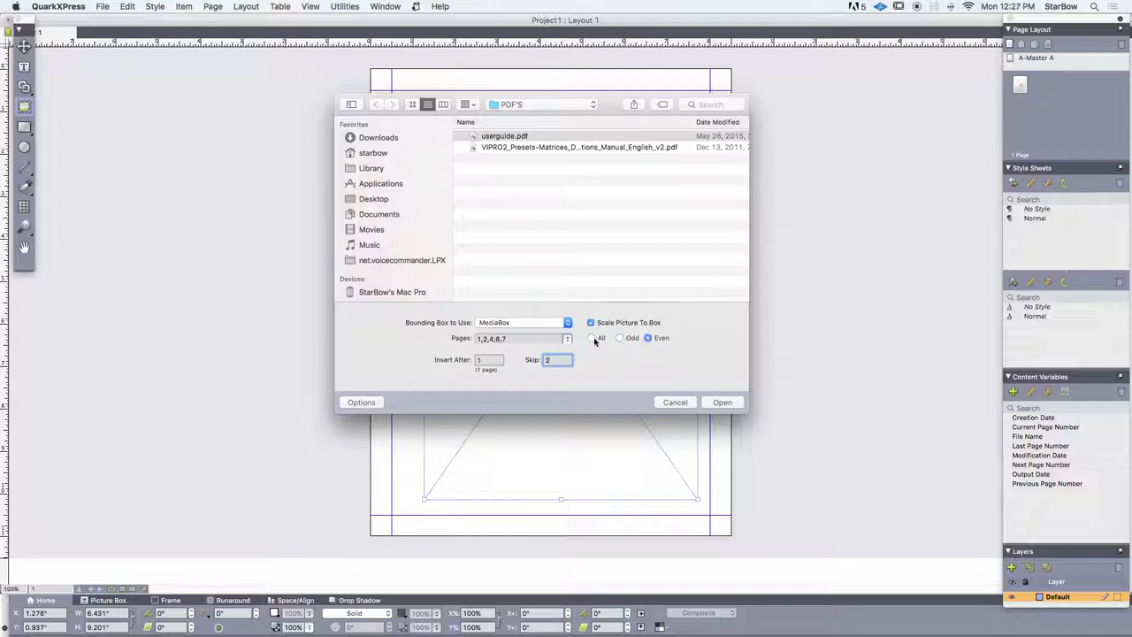
click(592, 337)
click(722, 402)
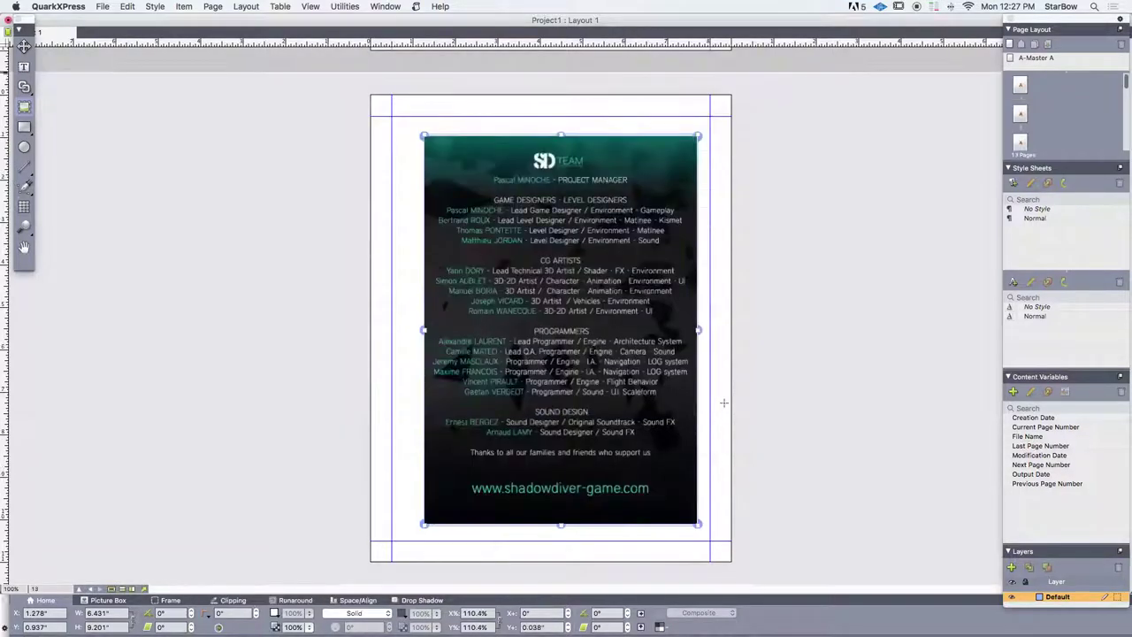
scroll(724, 401, down, 5)
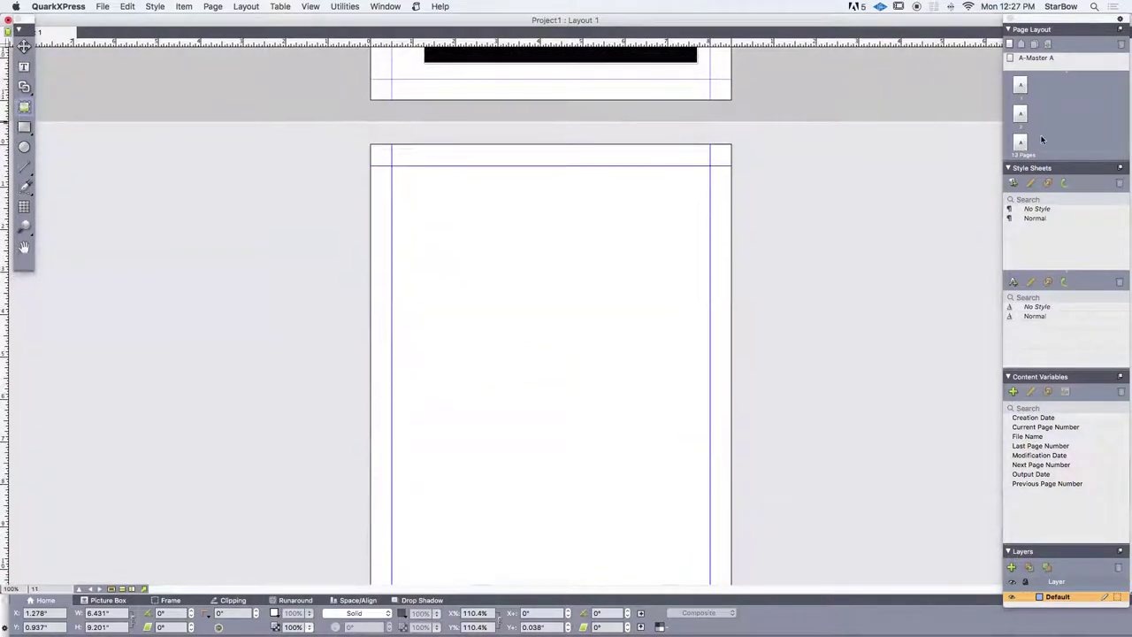
scroll(1056, 103, down, 2)
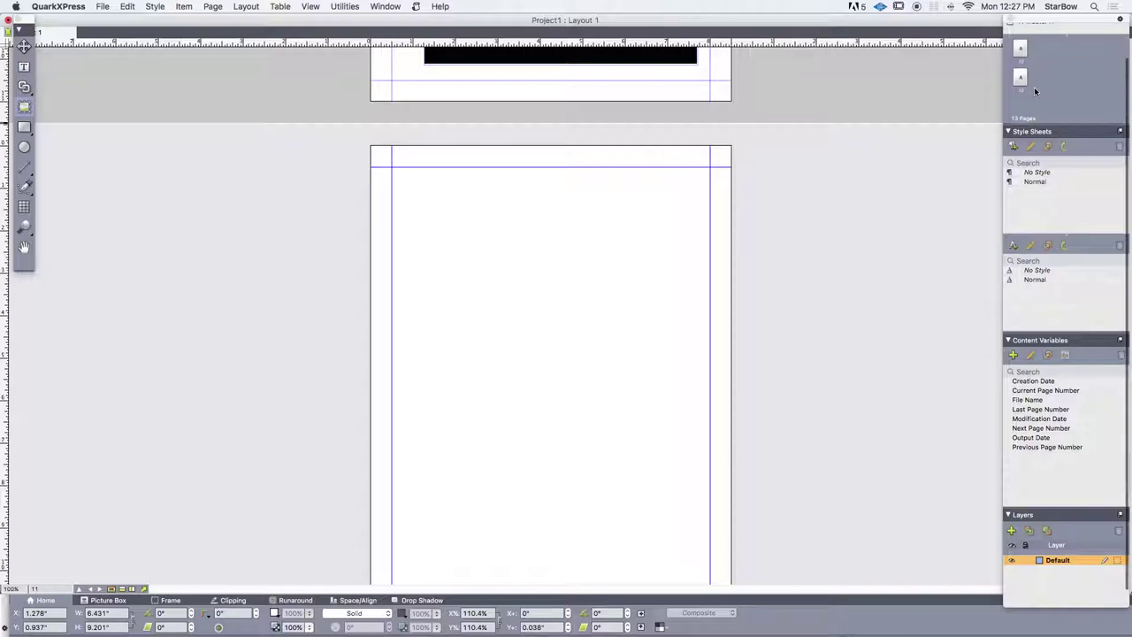
scroll(1034, 87, up, 2)
scroll(804, 110, up, 4)
scroll(804, 109, down, 8)
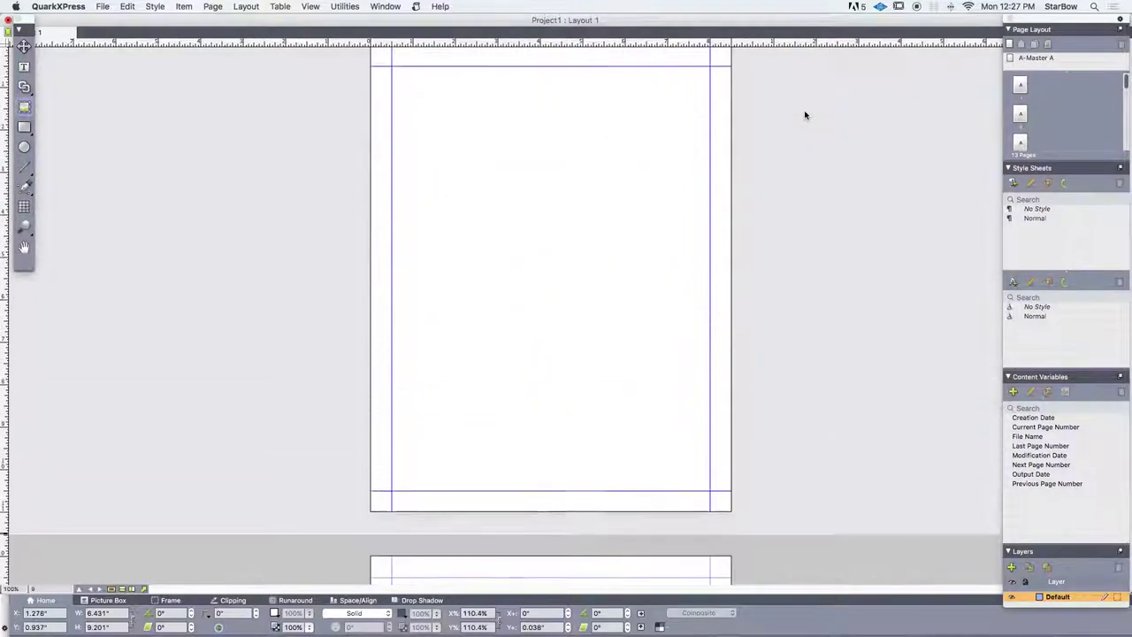
scroll(804, 110, up, 3)
scroll(804, 110, down, 4)
scroll(804, 110, up, 5)
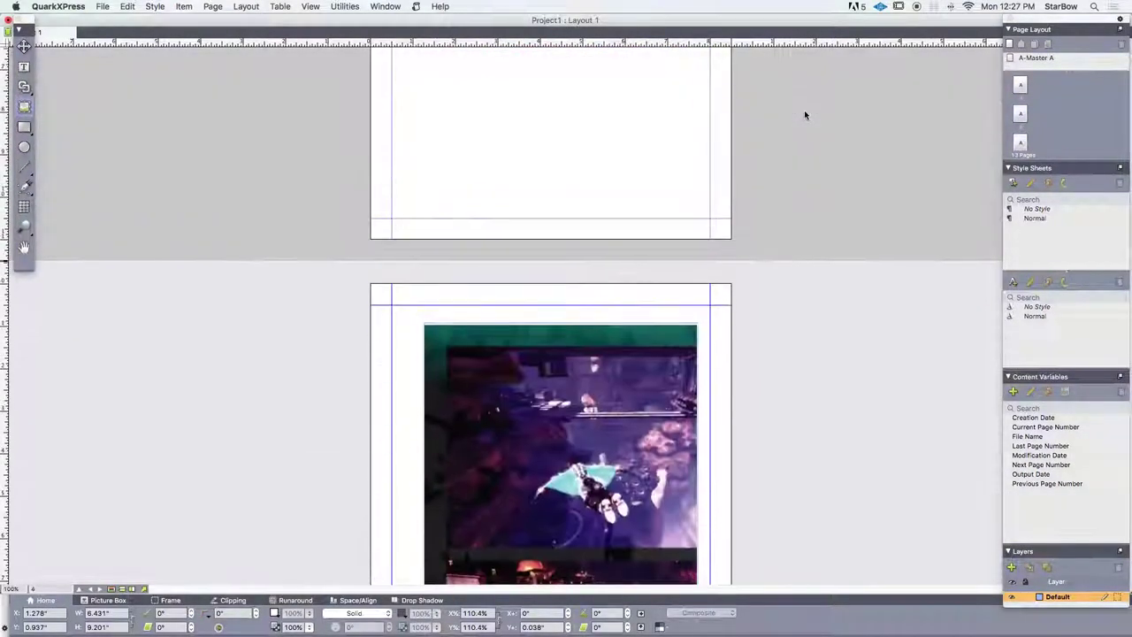
scroll(804, 124, down, 5)
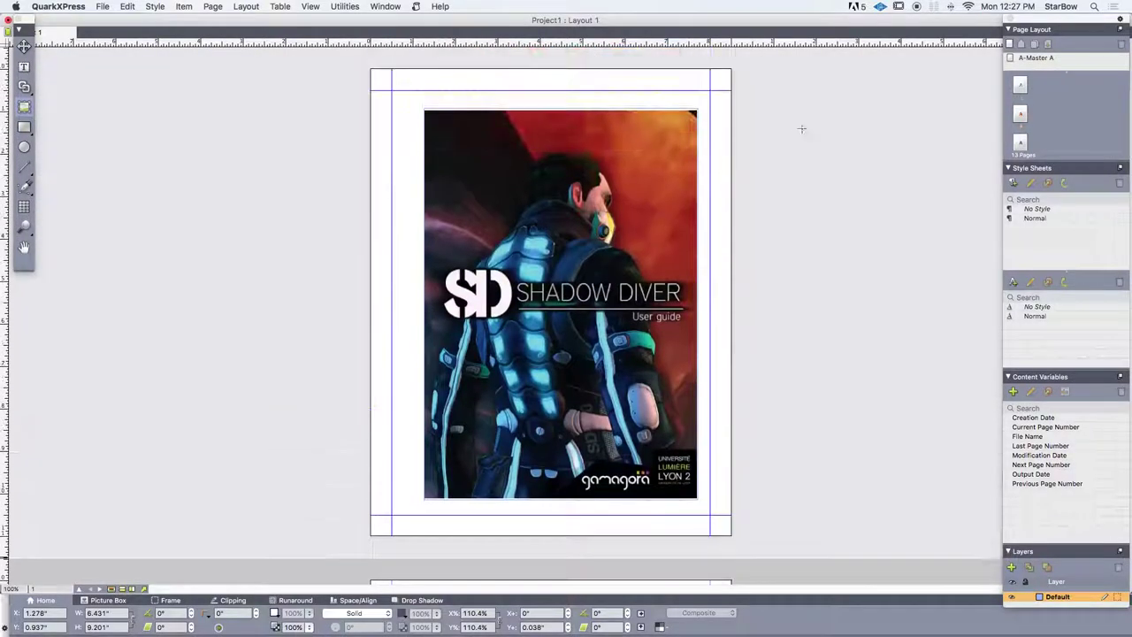
scroll(673, 189, down, 10)
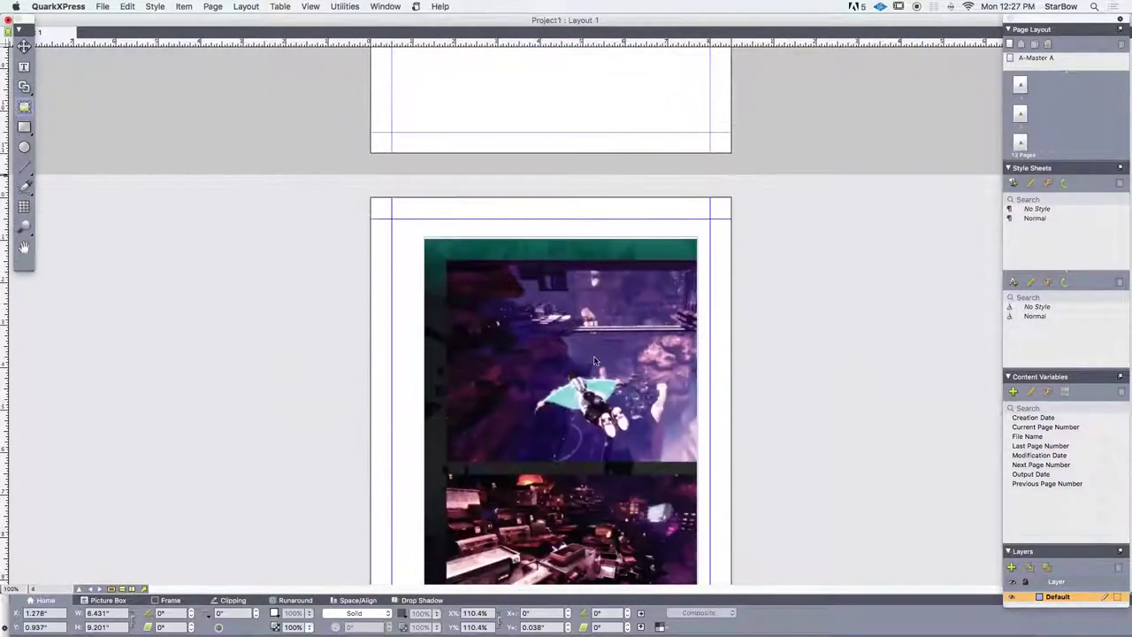
scroll(613, 319, up, 10)
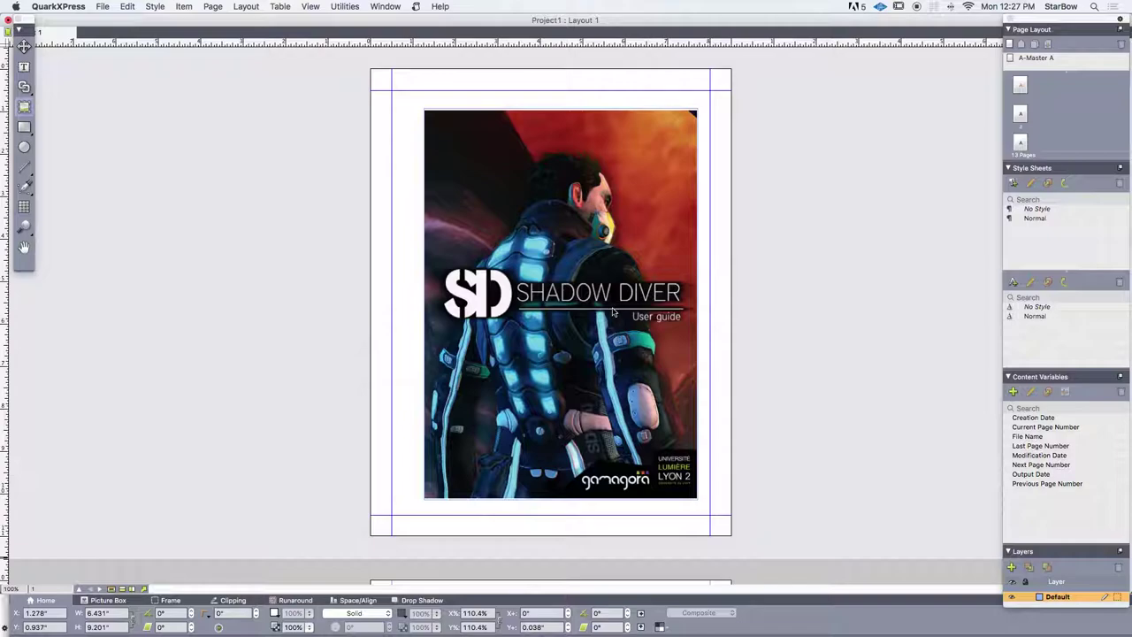
Step: Open userguide.pdf from Finder's PDF'S folder in Preview alongside the QuarkXPress layout
key(super+Tab)
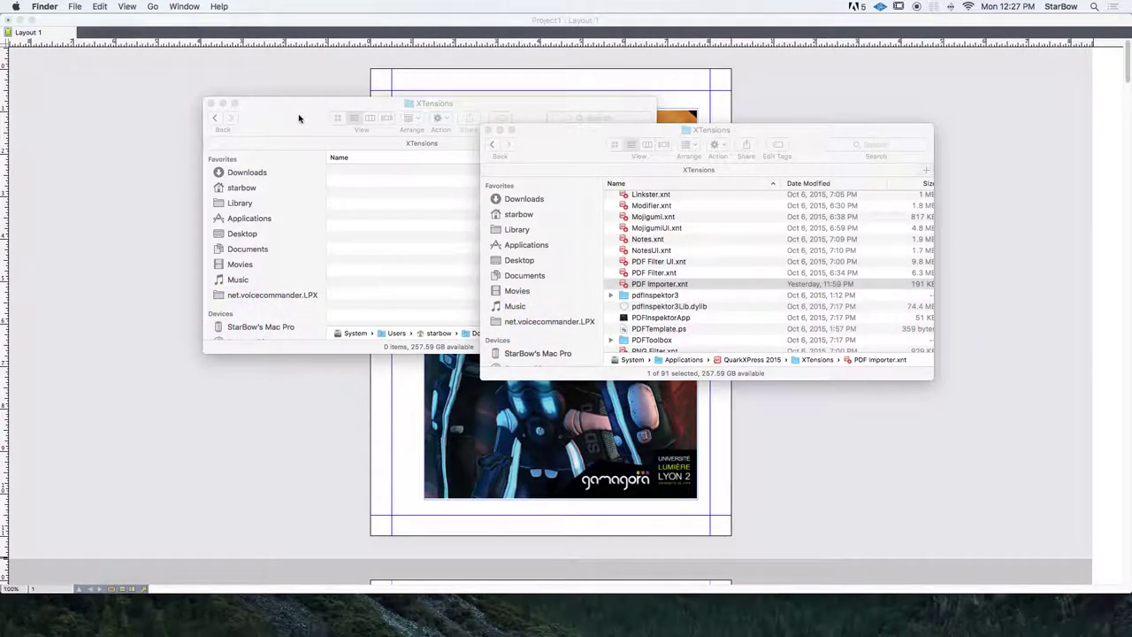
drag(283, 117, 280, 161)
click(214, 162)
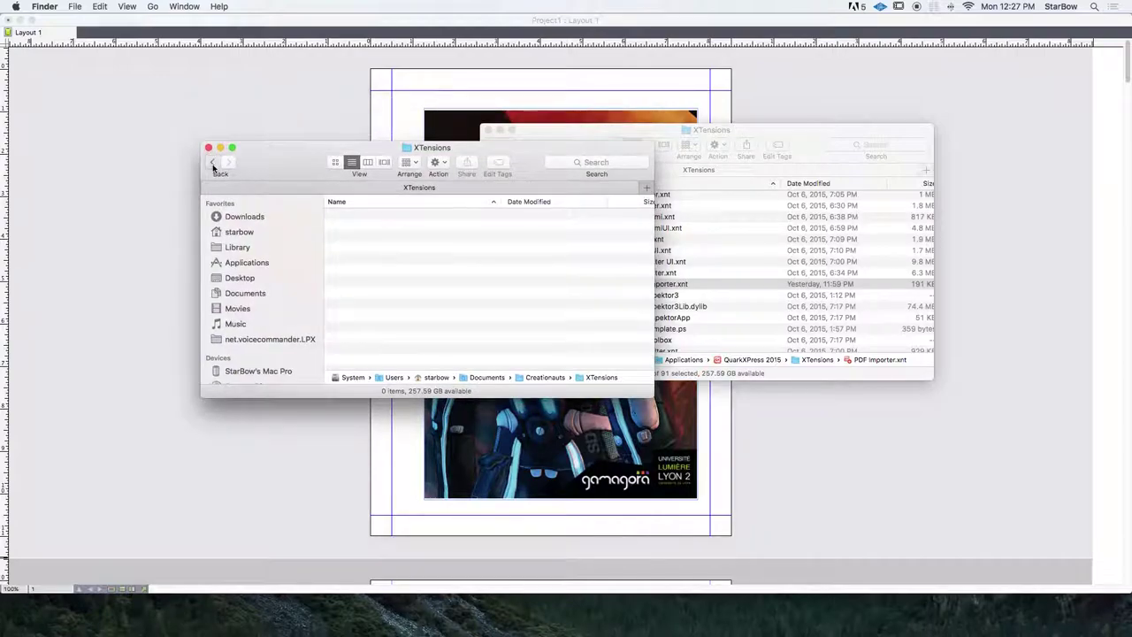
double_click(367, 217)
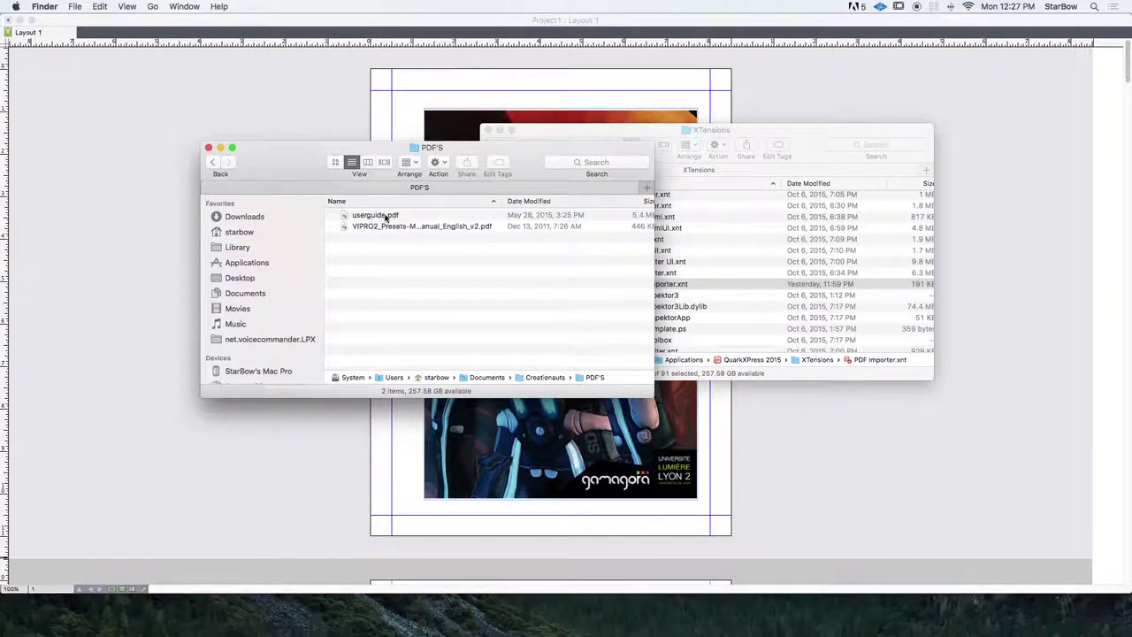
double_click(375, 216)
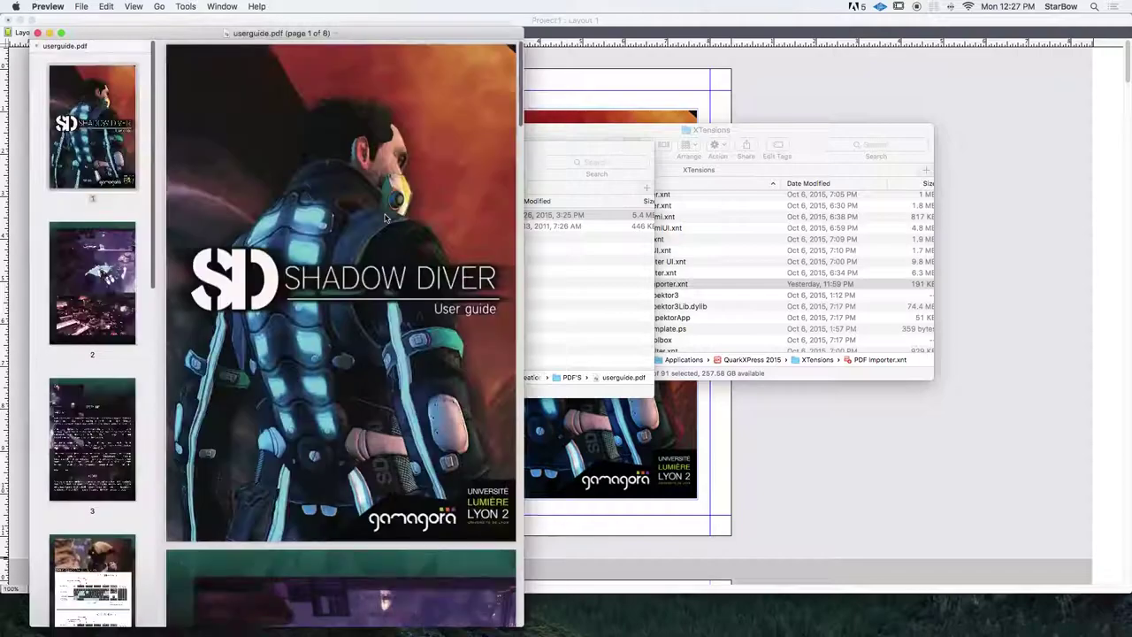
key(super+w)
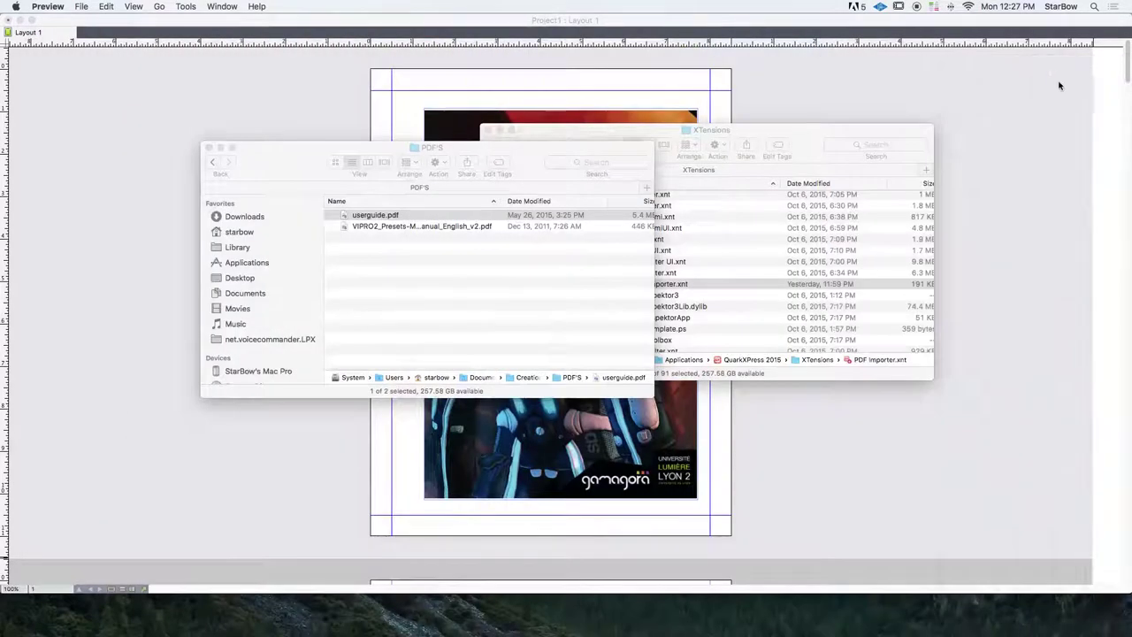
click(913, 113)
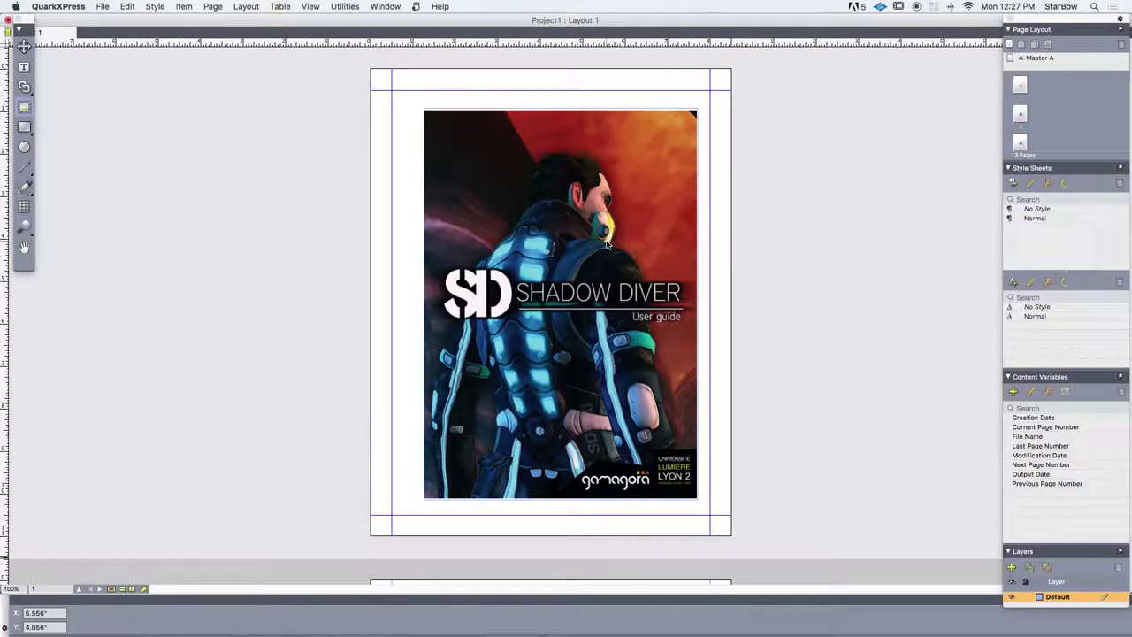
key(super+Tab)
Step: Scroll through userguide.pdf in Preview beside the layout to compare its pages
drag(572, 228, 177, 7)
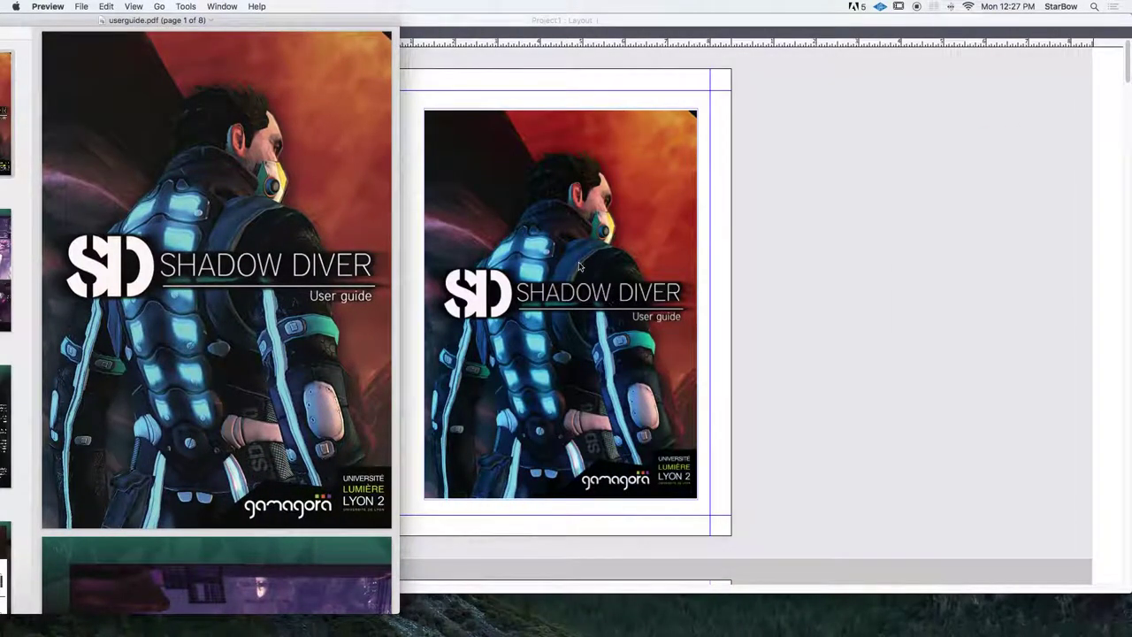
scroll(579, 263, down, 10)
scroll(585, 214, down, 5)
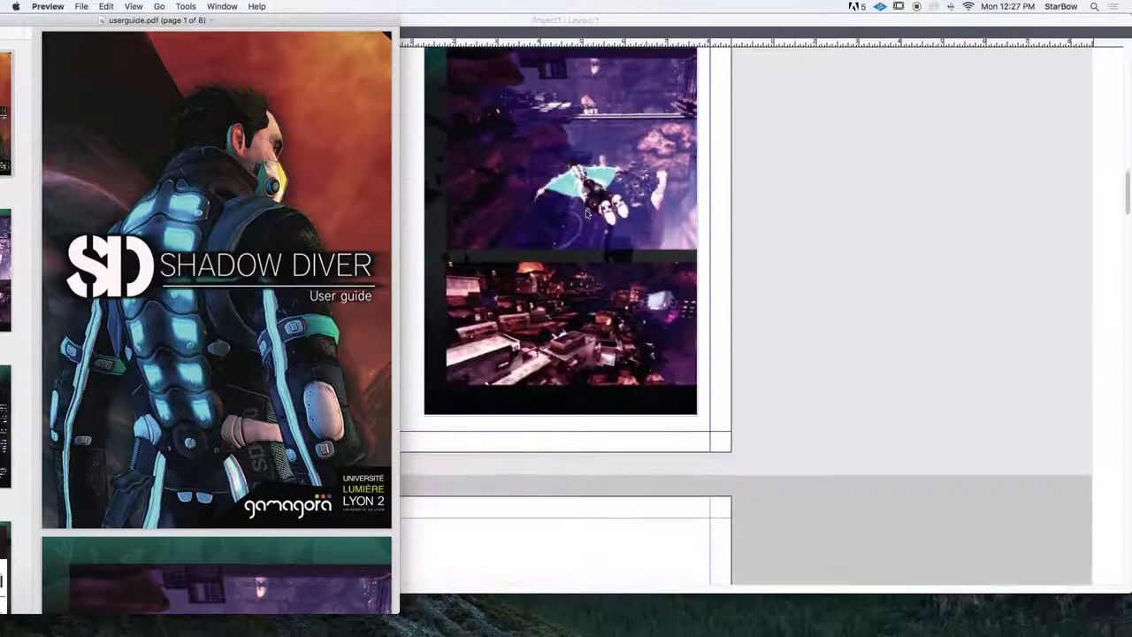
scroll(186, 321, down, 10)
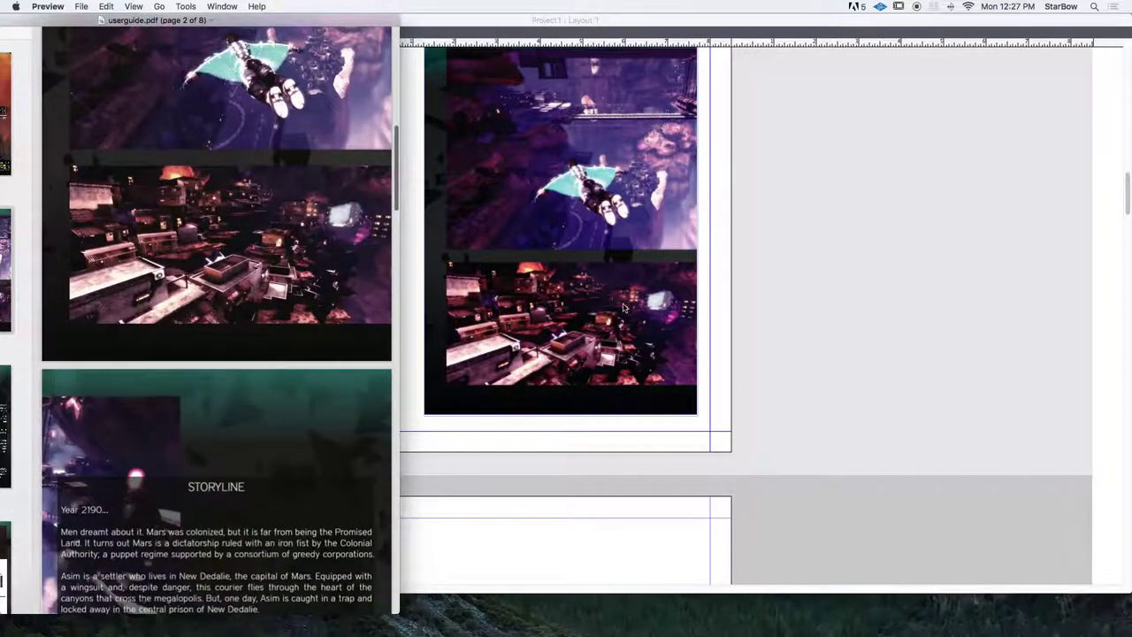
scroll(625, 308, down, 10)
scroll(229, 331, down, 15)
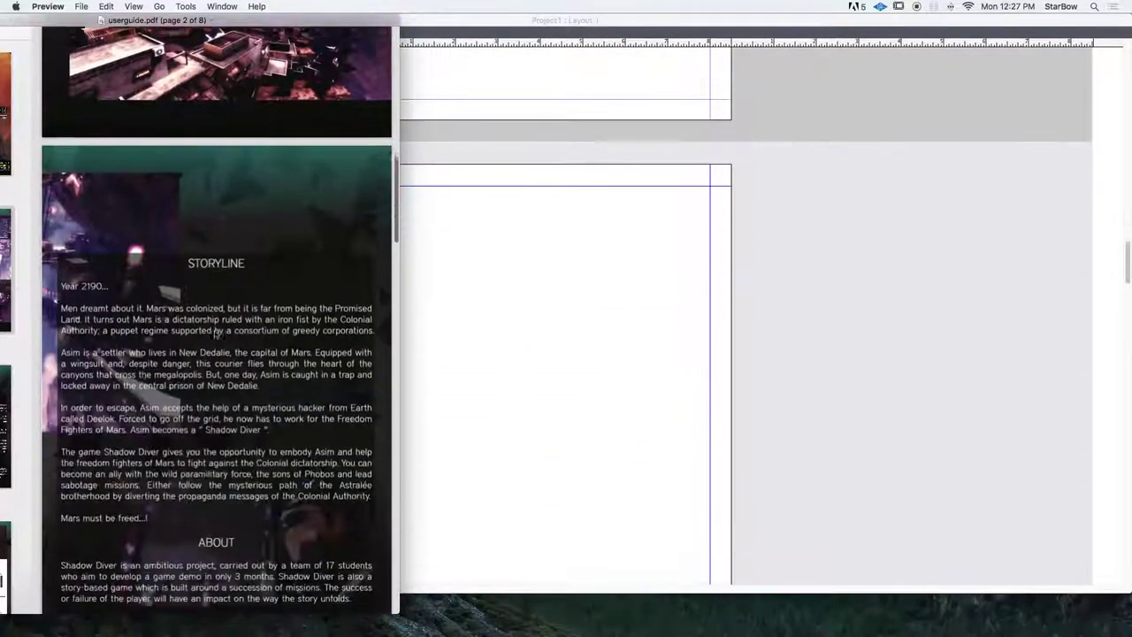
scroll(506, 339, down, 3)
scroll(507, 340, down, 3)
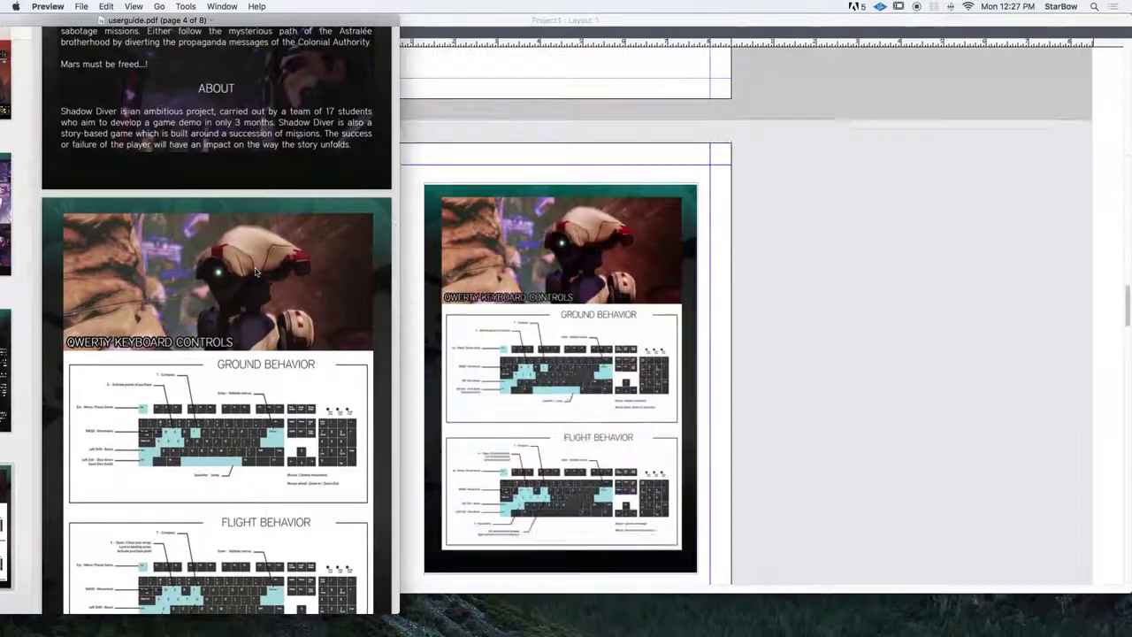
scroll(199, 155, up, 5)
scroll(230, 204, down, 5)
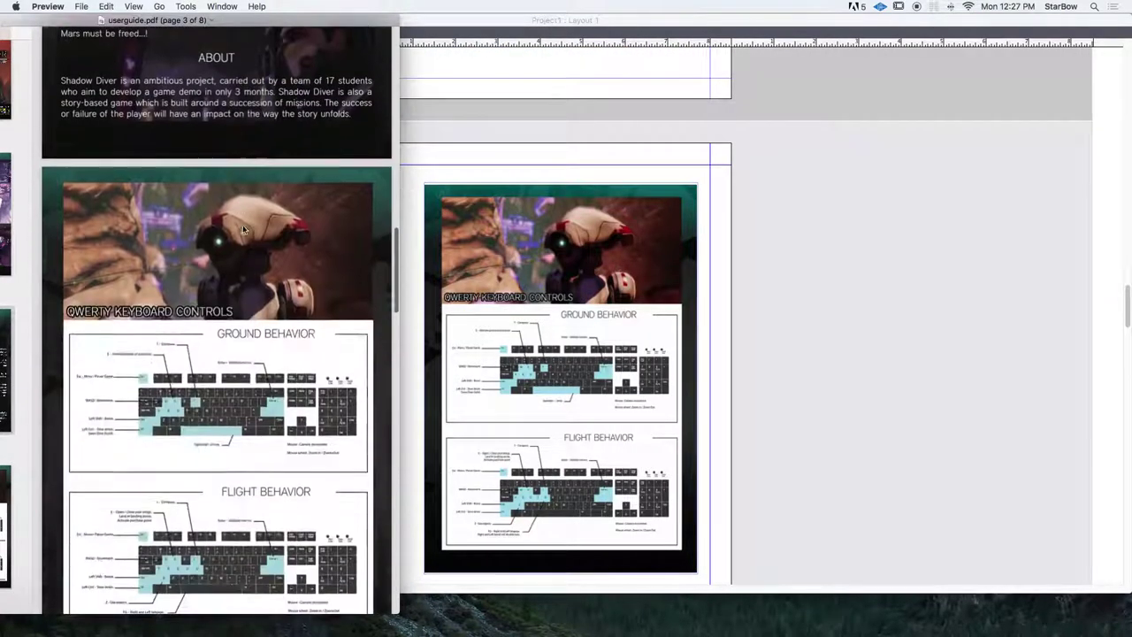
scroll(522, 276, down, 5)
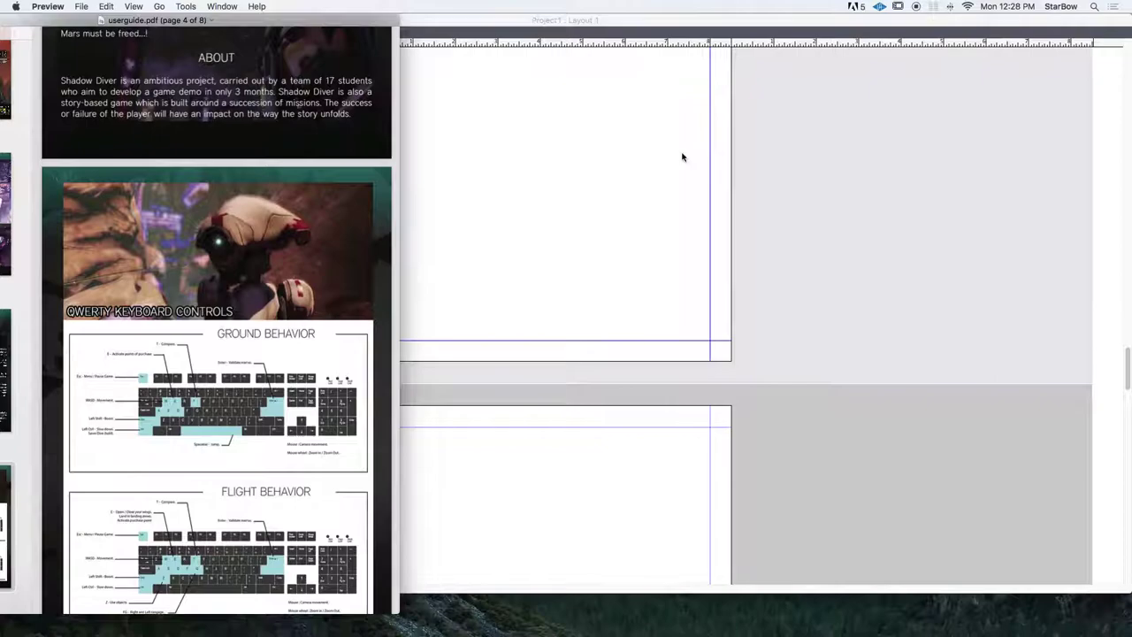
scroll(682, 157, down, 10)
scroll(283, 317, down, 5)
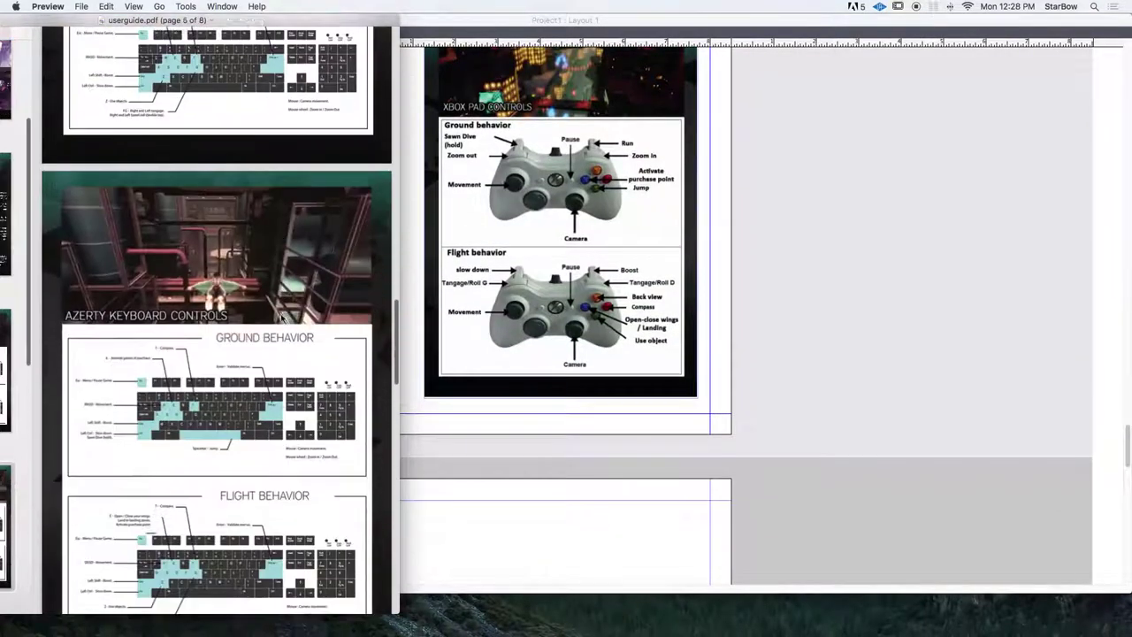
scroll(281, 317, down, 5)
scroll(280, 316, up, 5)
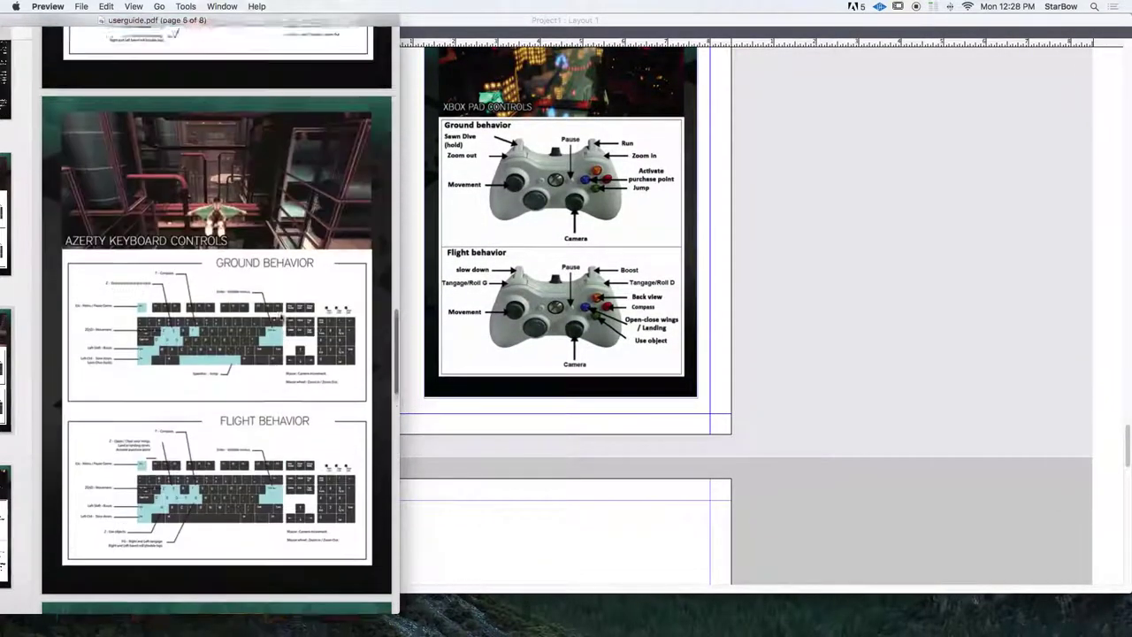
scroll(280, 317, down, 5)
scroll(264, 179, up, 3)
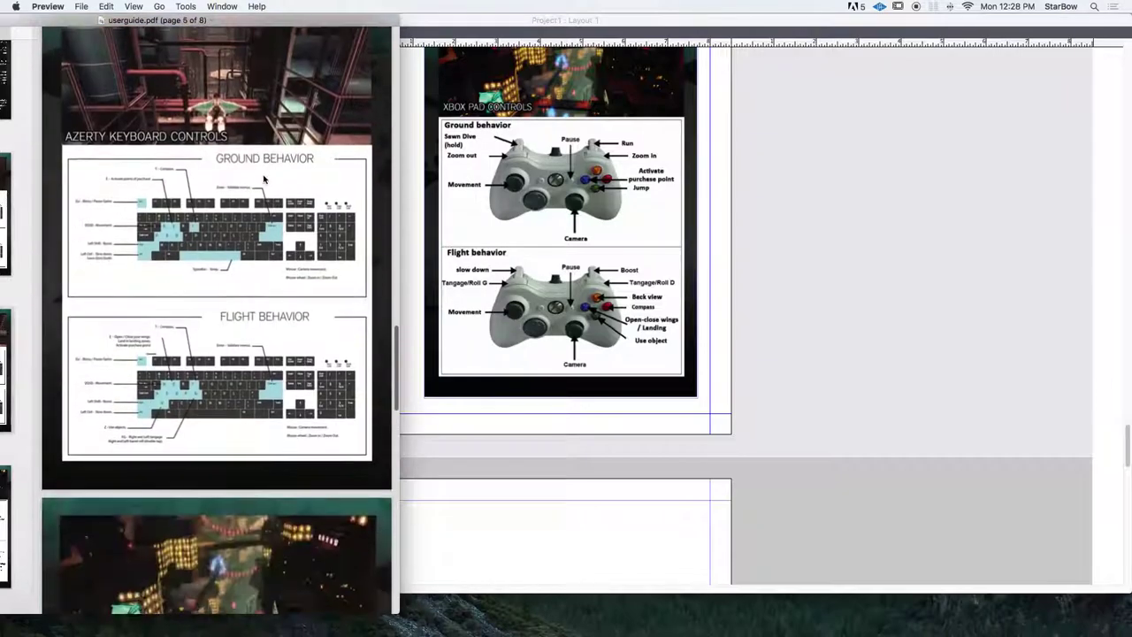
scroll(264, 180, down, 6)
scroll(927, 181, down, 5)
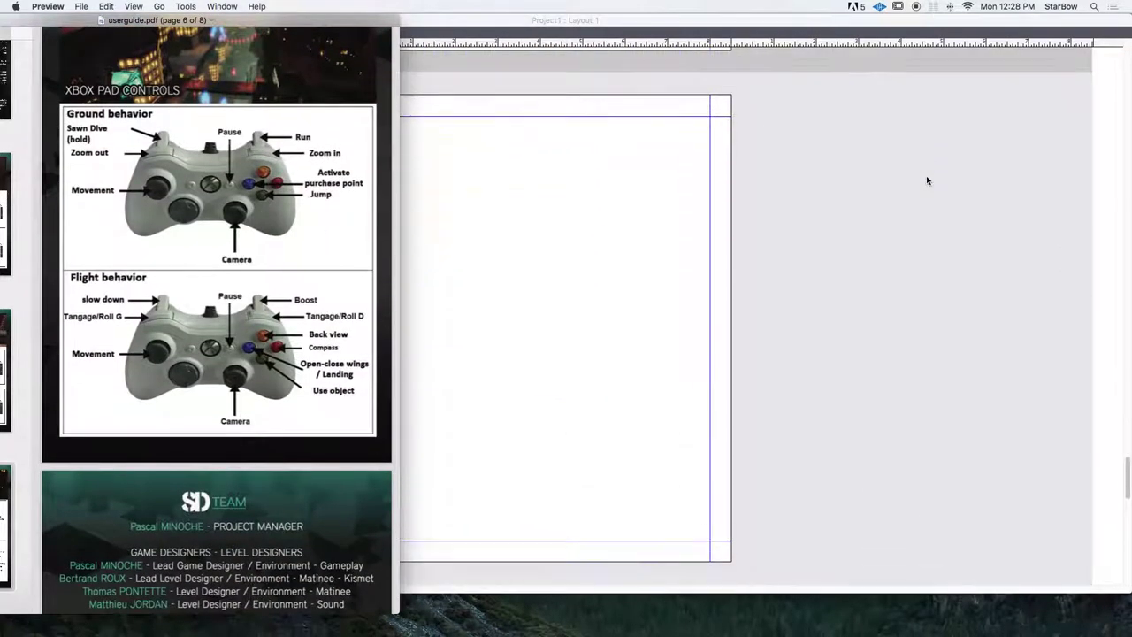
scroll(925, 180, down, 5)
scroll(244, 568, down, 5)
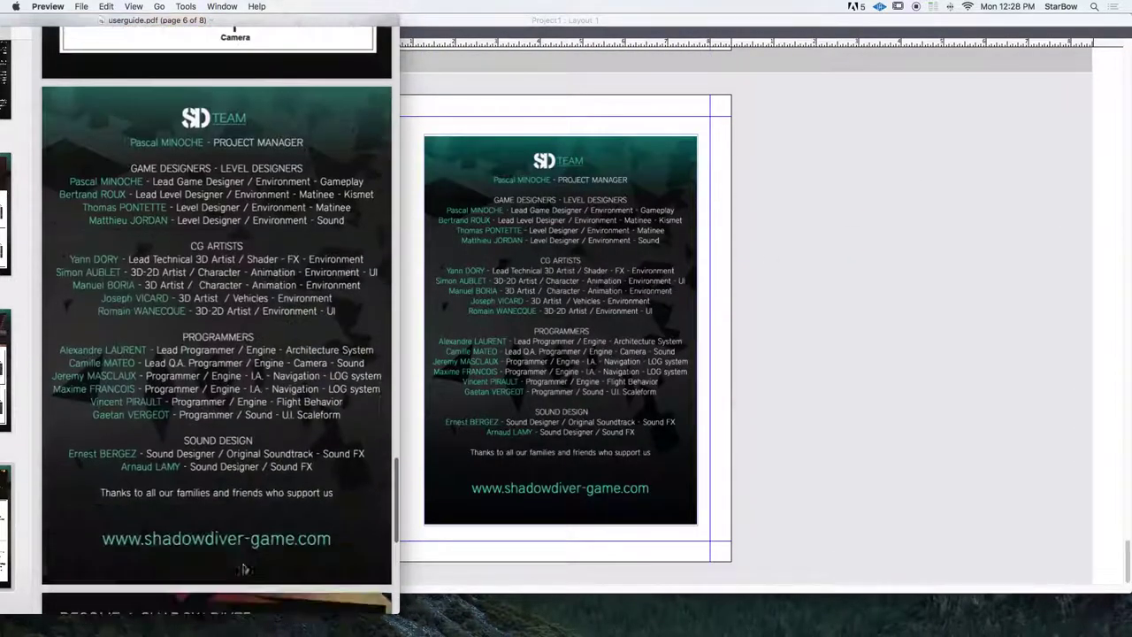
scroll(243, 569, down, 3)
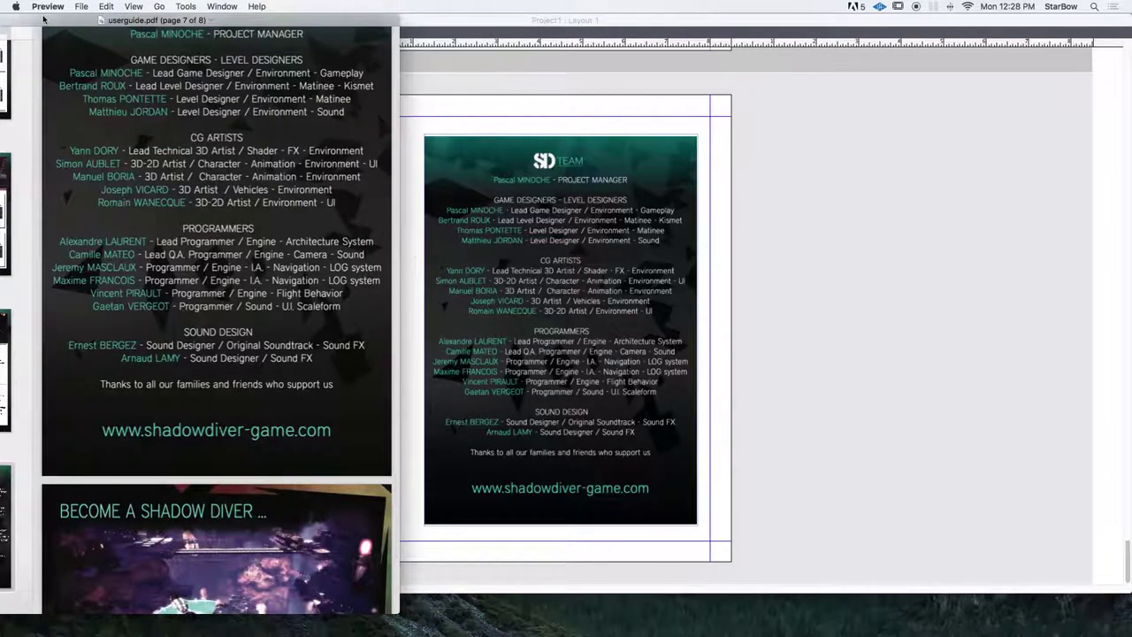
Step: Close the Preview window and scroll the layout back to page 1
drag(43, 19, 349, 19)
click(226, 22)
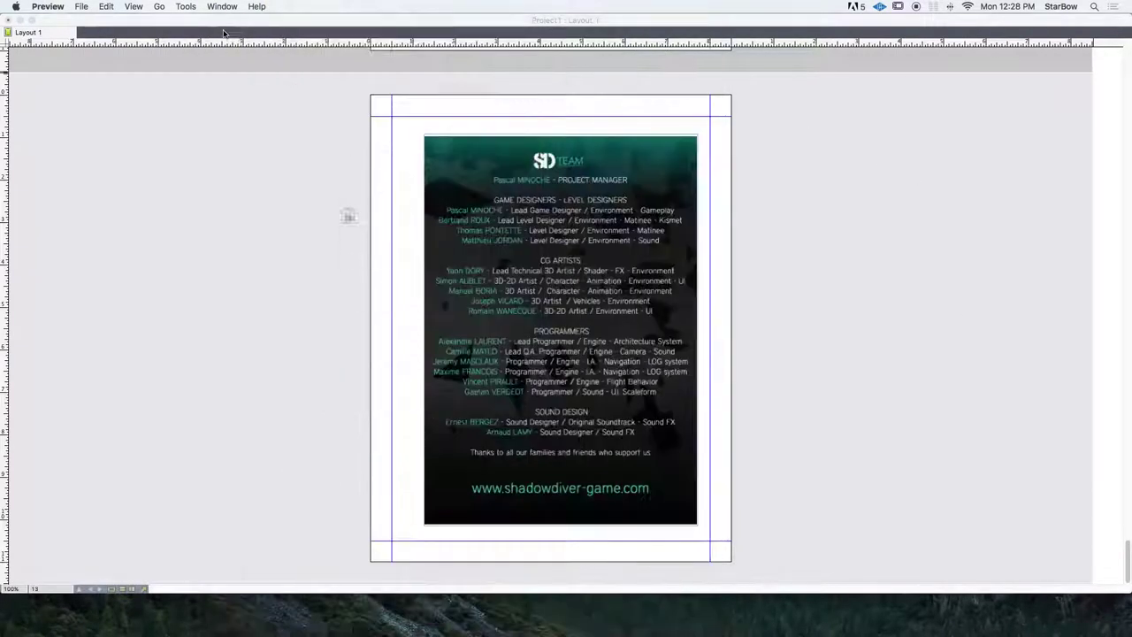
scroll(808, 176, up, 20)
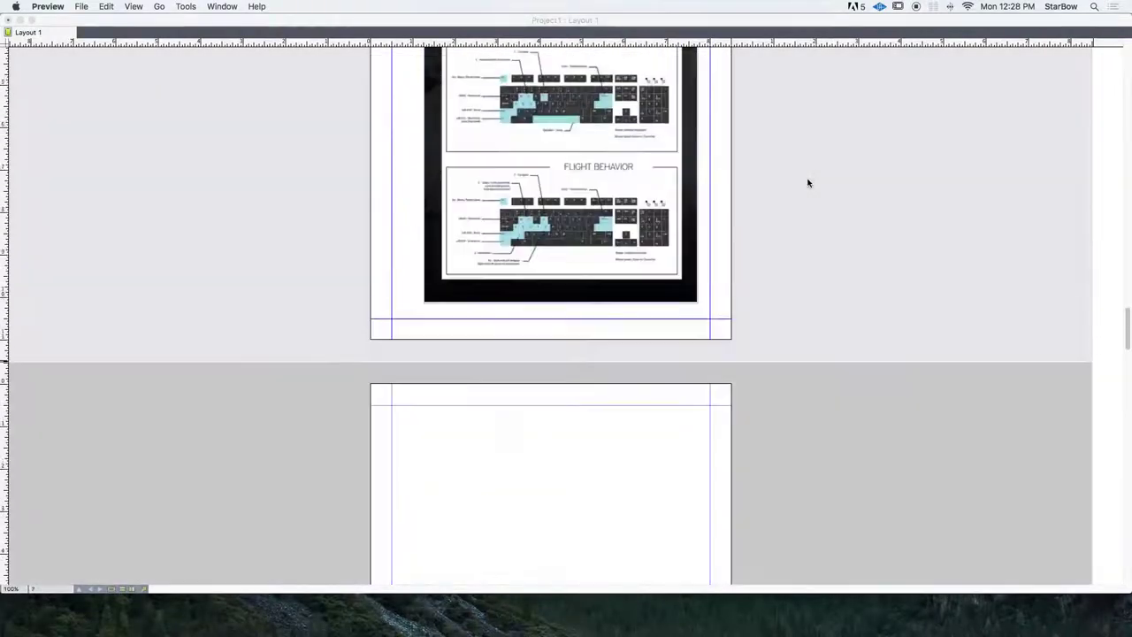
scroll(807, 183, up, 20)
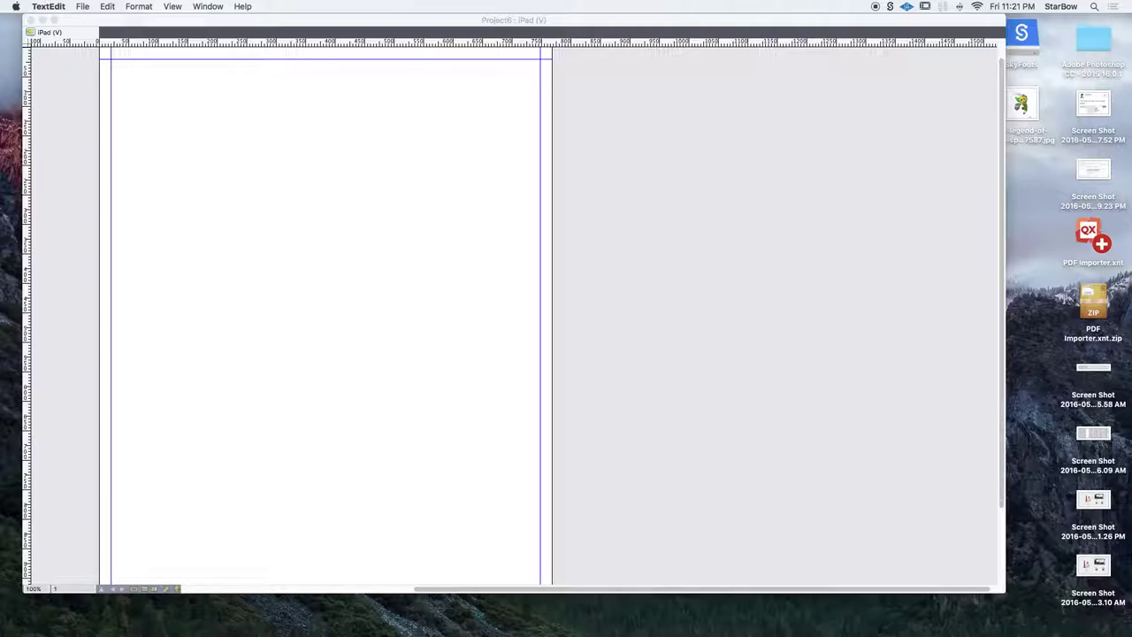
Step: Drag the Sport2016_5_28438061.PDF Preview window into view beside the iPad layout
drag(0, 310, 832, 16)
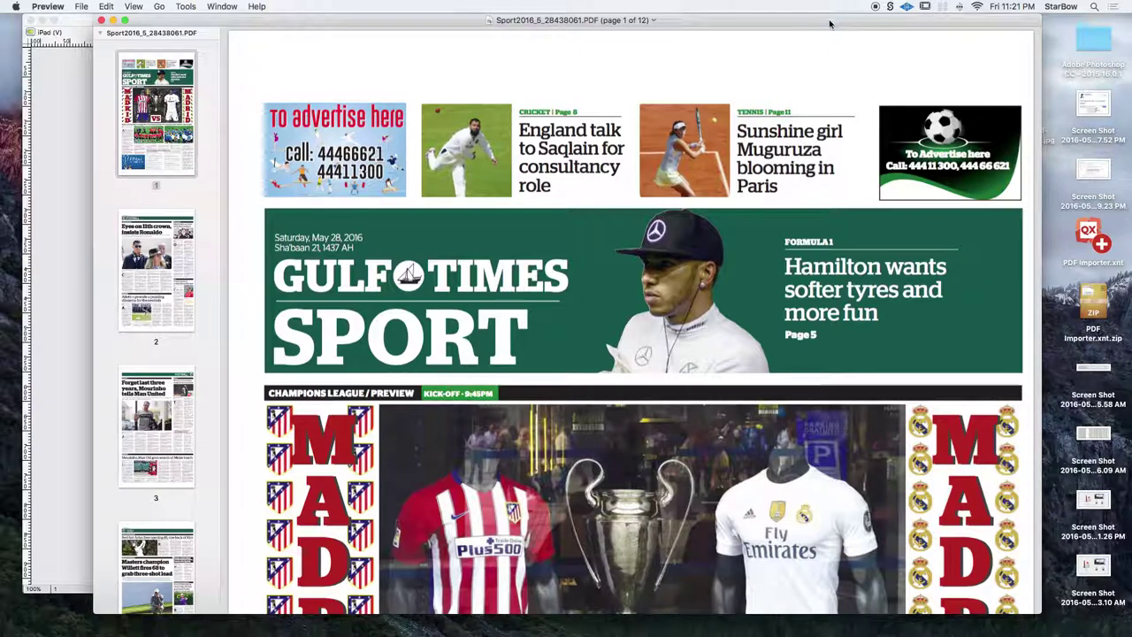
Step: Reposition the newspaper Preview window, then close it to reveal the blank iPad layout
drag(819, 16, 543, 117)
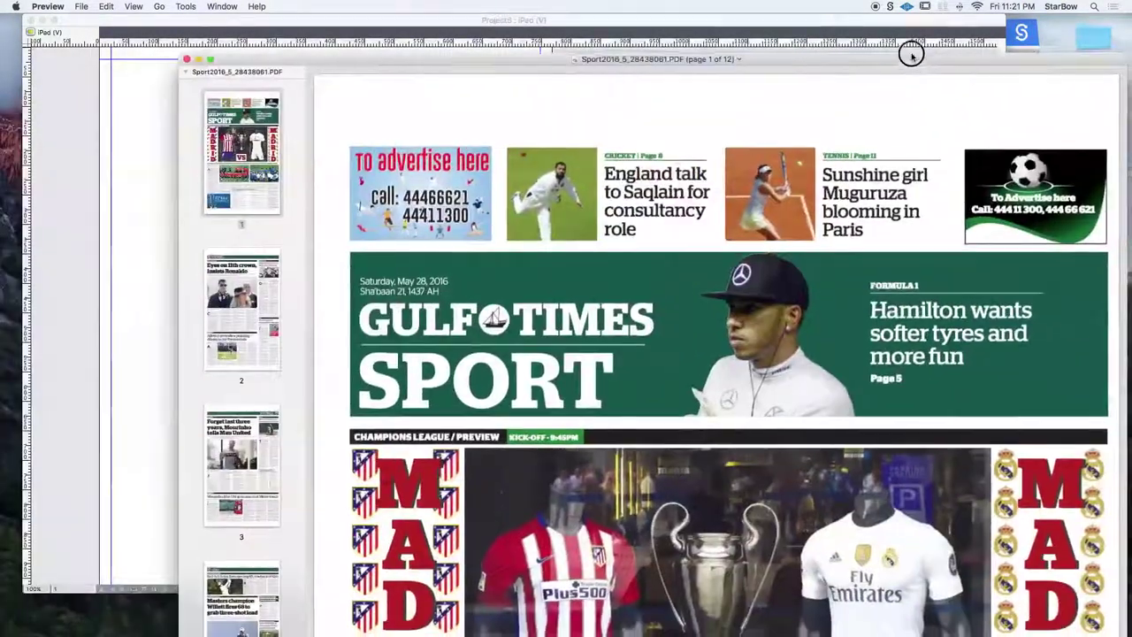
drag(910, 51, 848, 11)
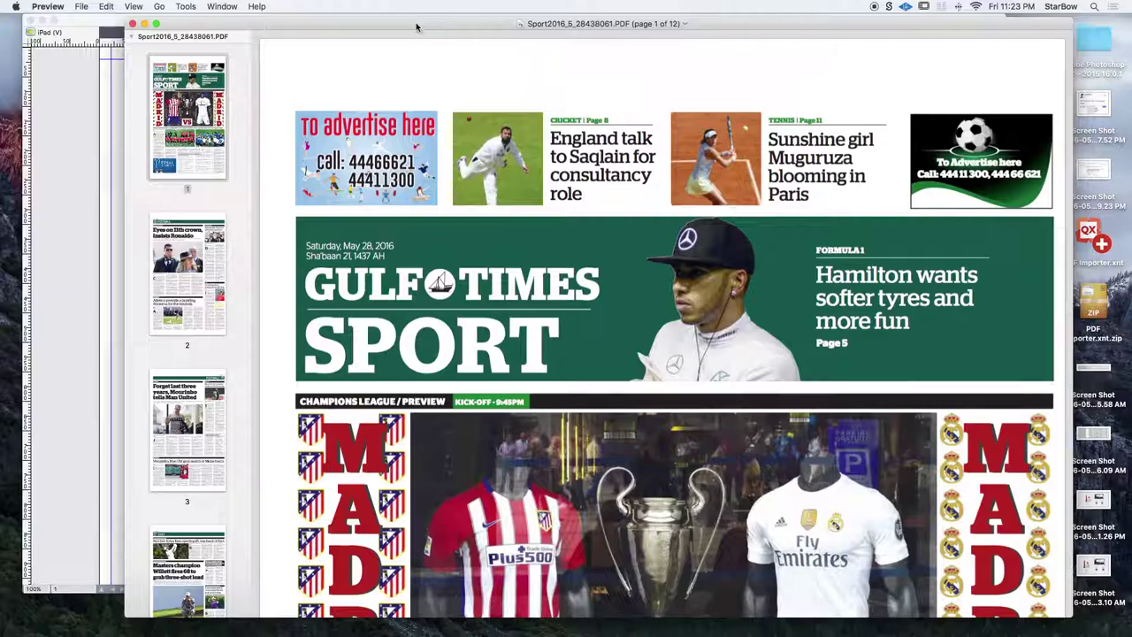
drag(416, 27, 428, 41)
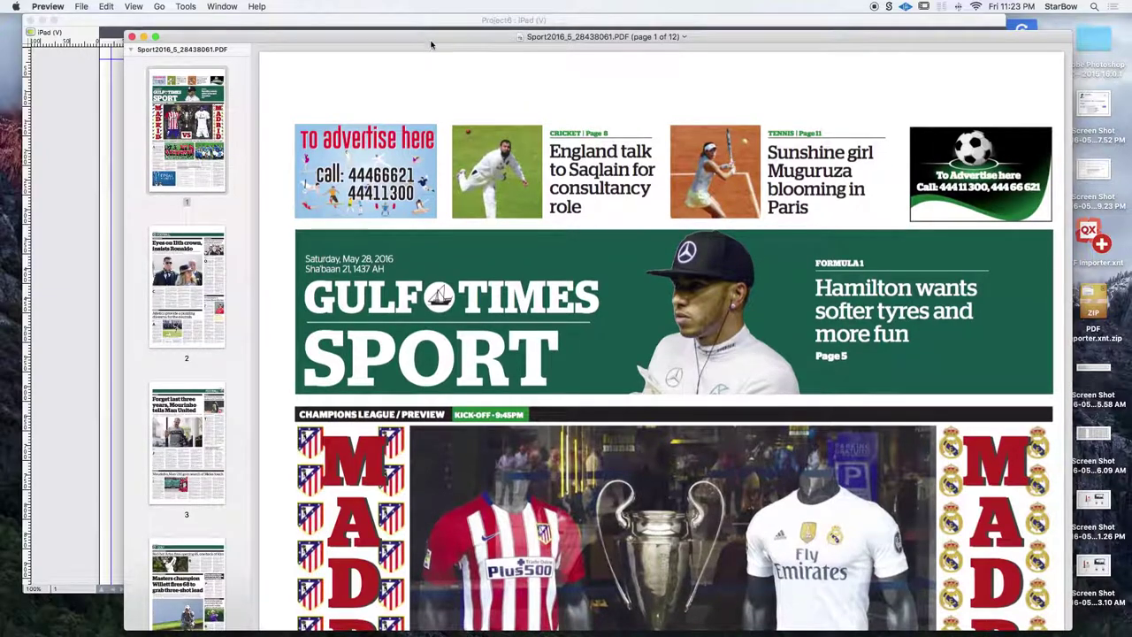
drag(285, 34, 287, 48)
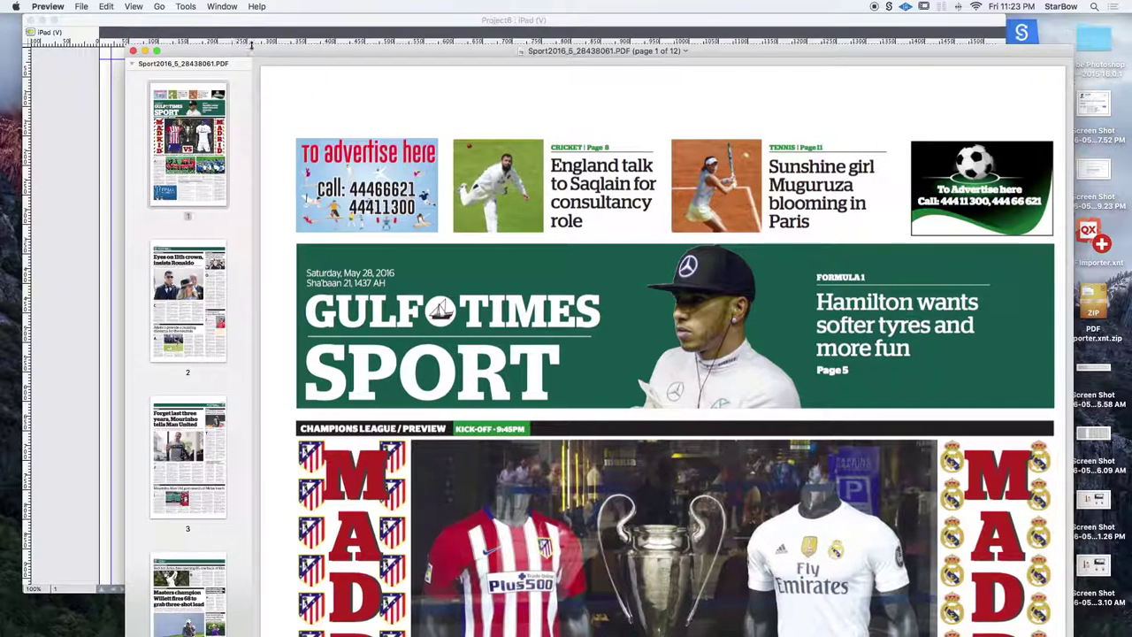
click(133, 52)
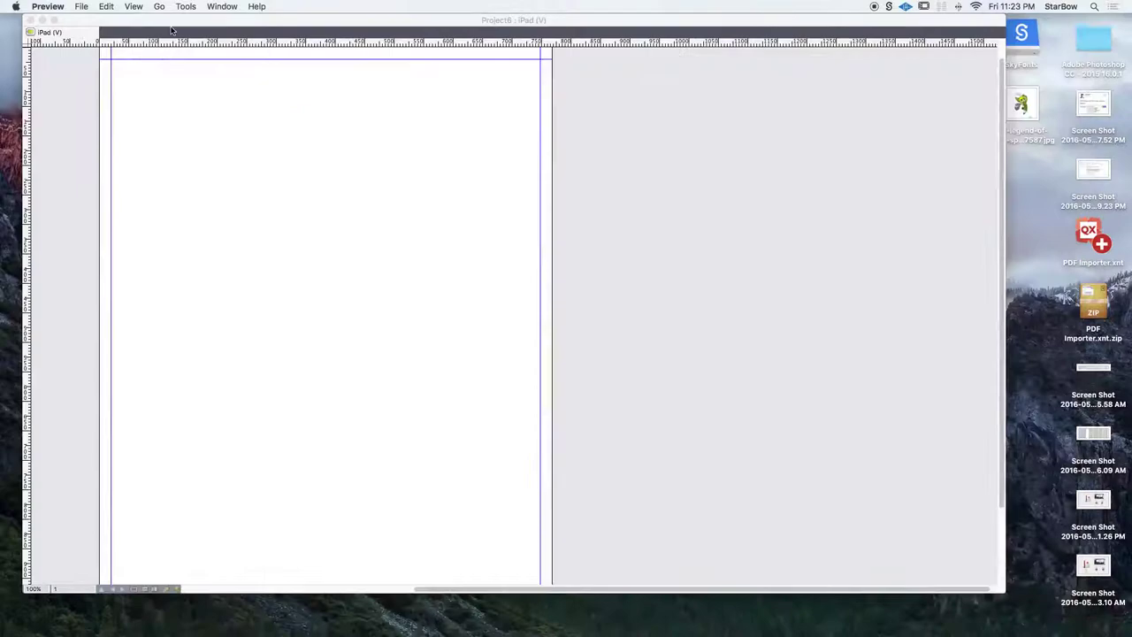
click(172, 31)
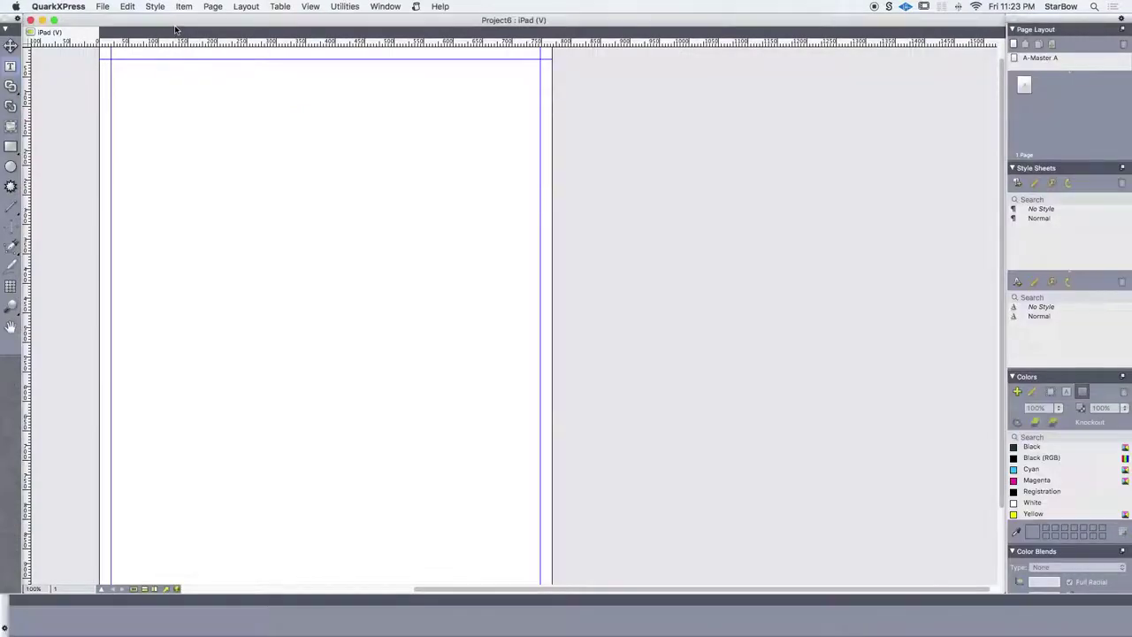
Step: Draw a picture box to the iPad page margins and import the Sport2016 PDF's 12 pages as native objects
click(11, 126)
drag(111, 60, 535, 566)
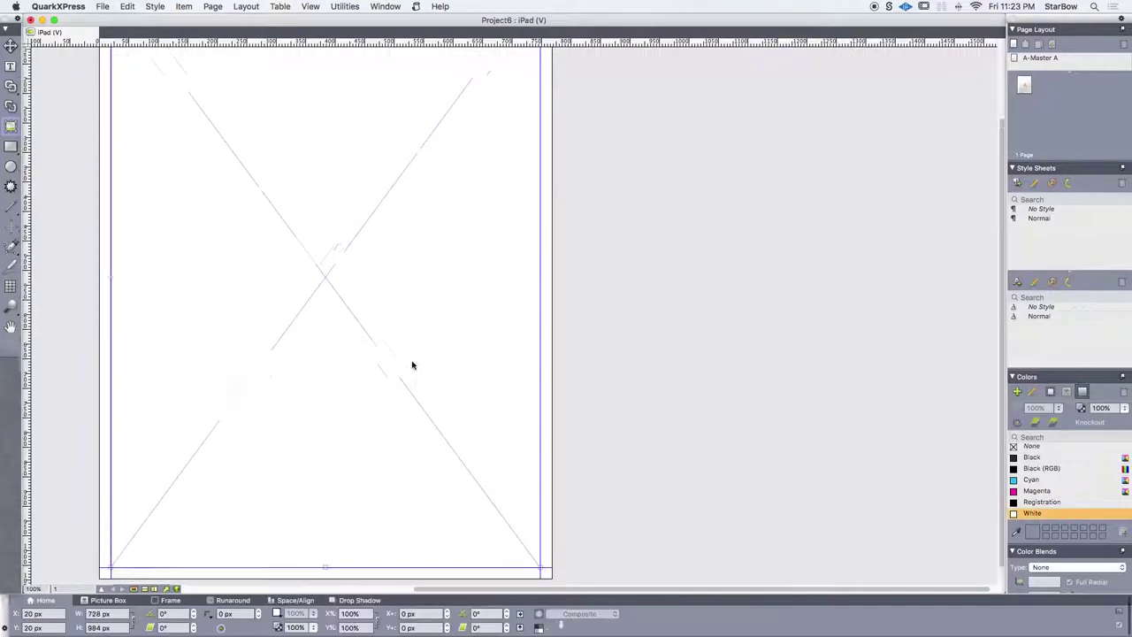
click(102, 6)
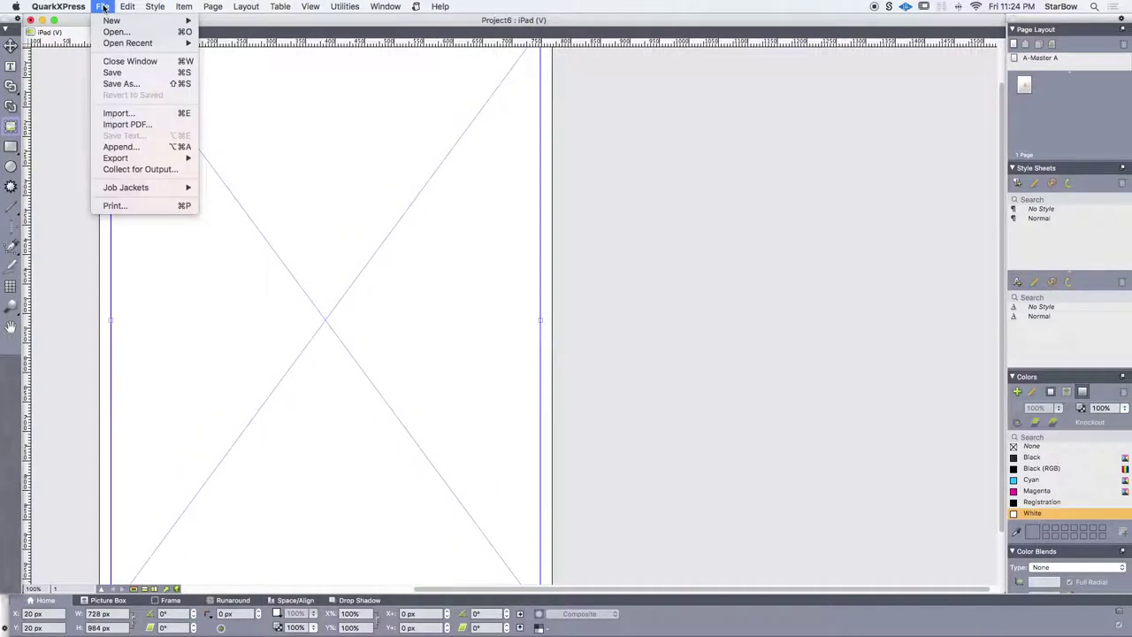
click(128, 125)
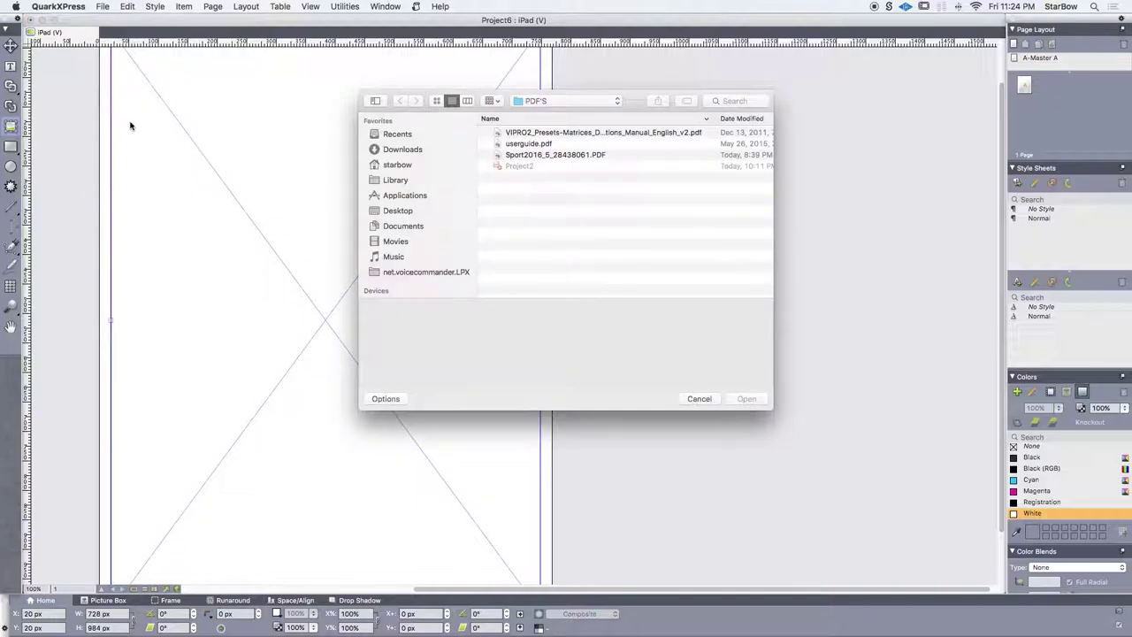
click(547, 156)
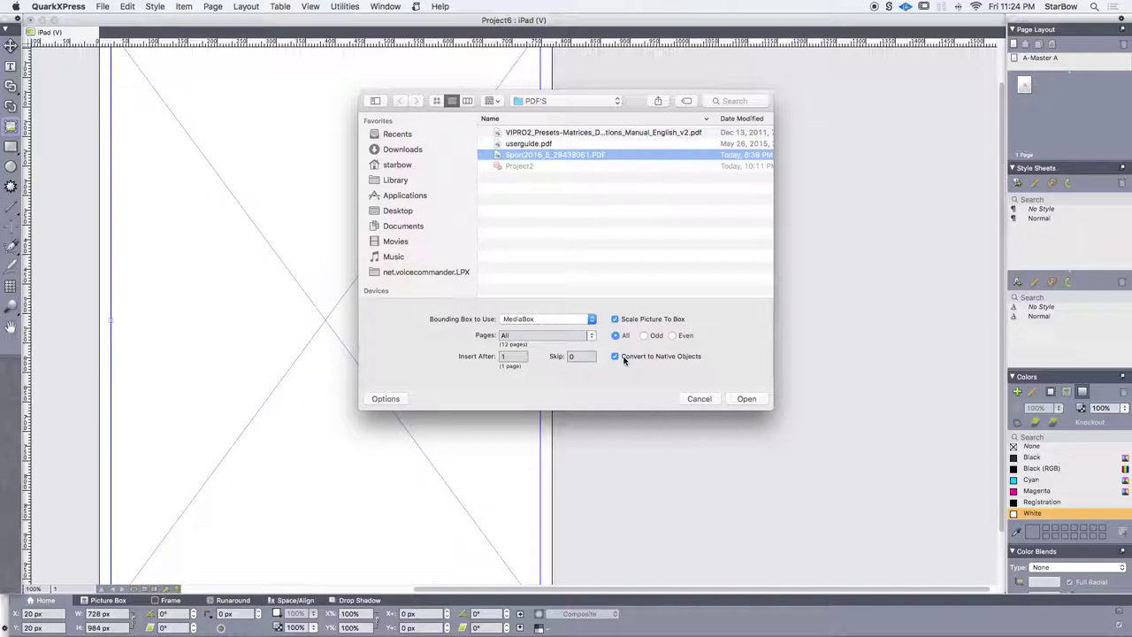
click(735, 403)
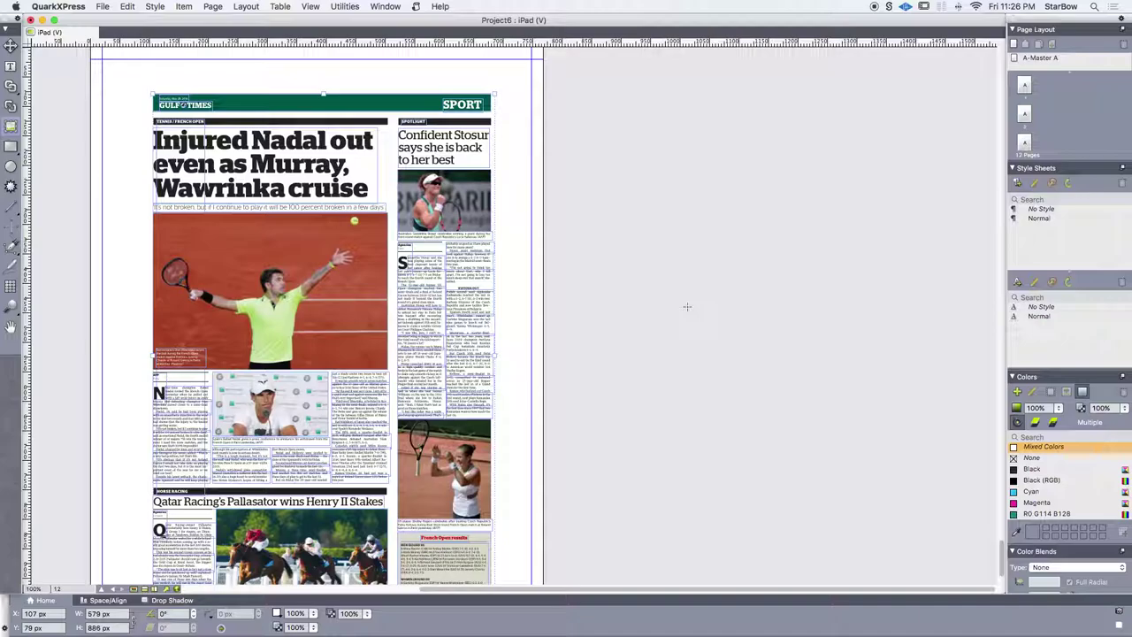
Step: On page 1, edit the Hamilton Formula 1 teaser to read 'softer tyres and more fans'
scroll(778, 311, up, 3)
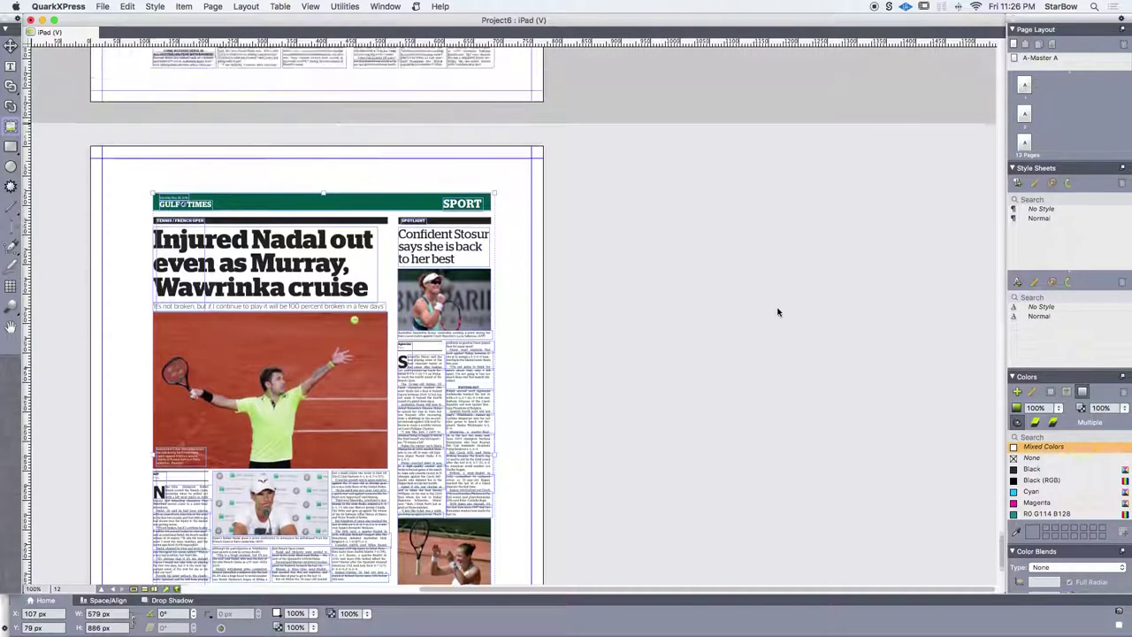
scroll(779, 311, up, 20)
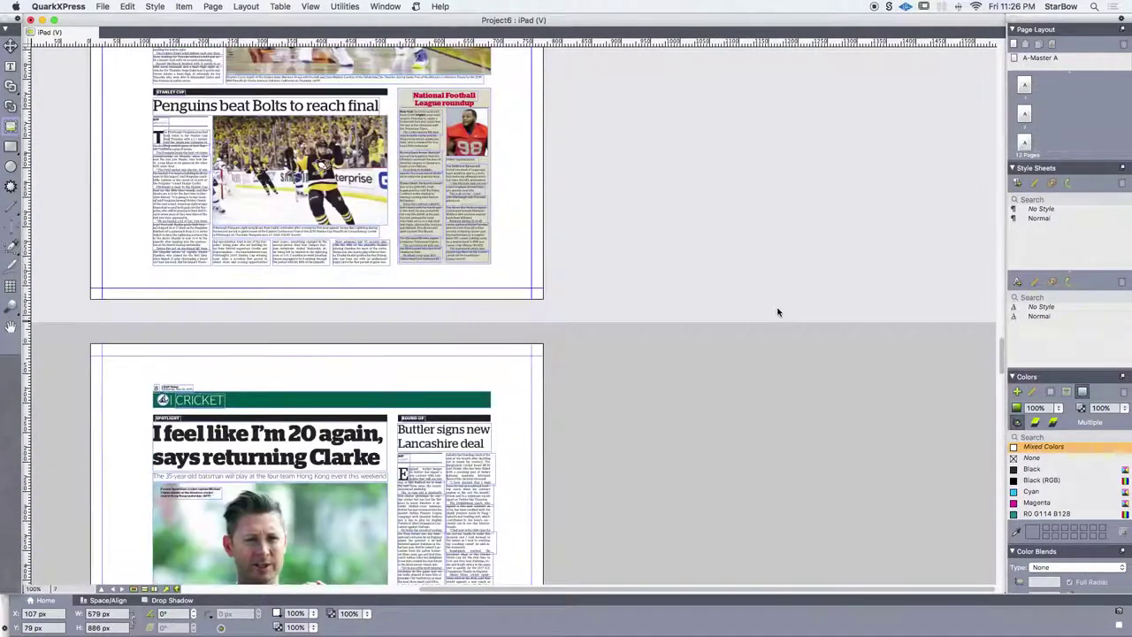
scroll(779, 311, up, 20)
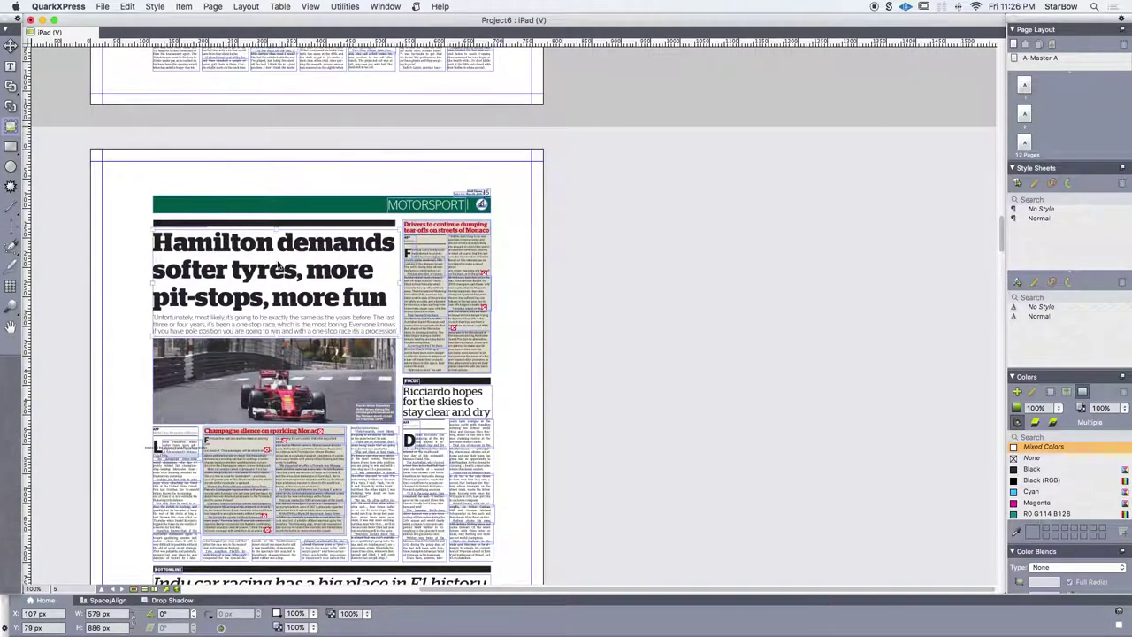
scroll(278, 265, up, 20)
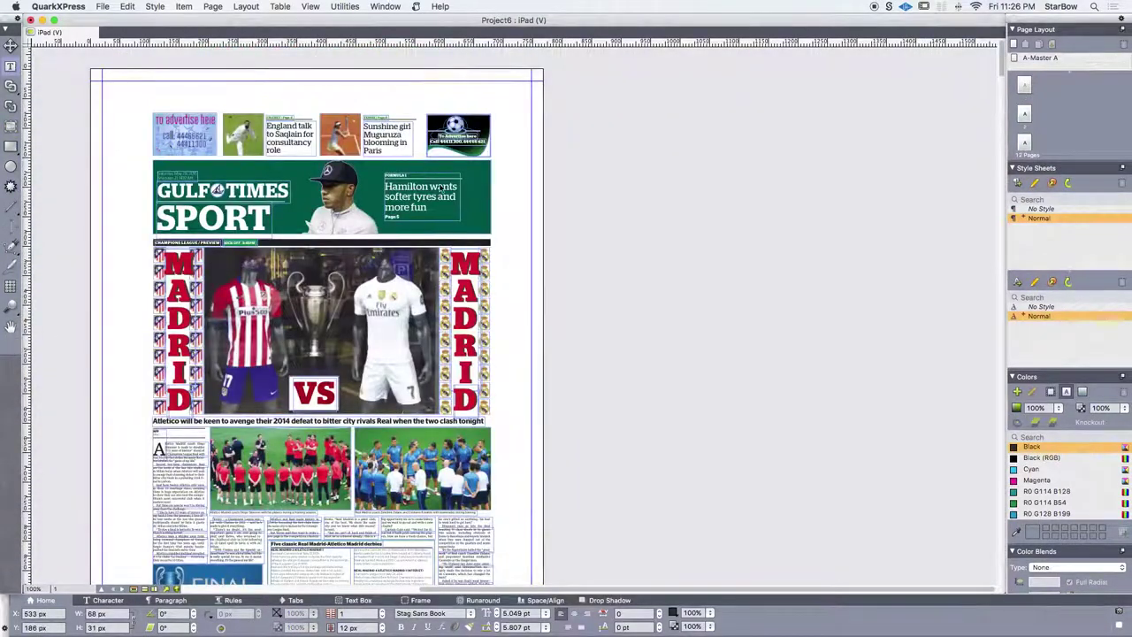
click(430, 210)
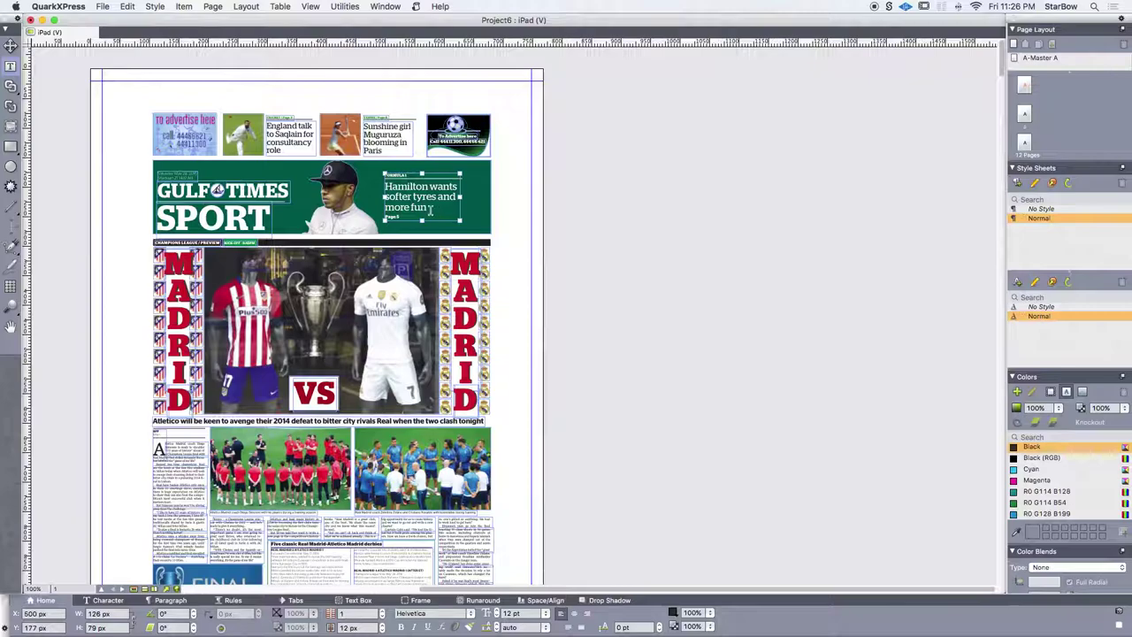
click(430, 211)
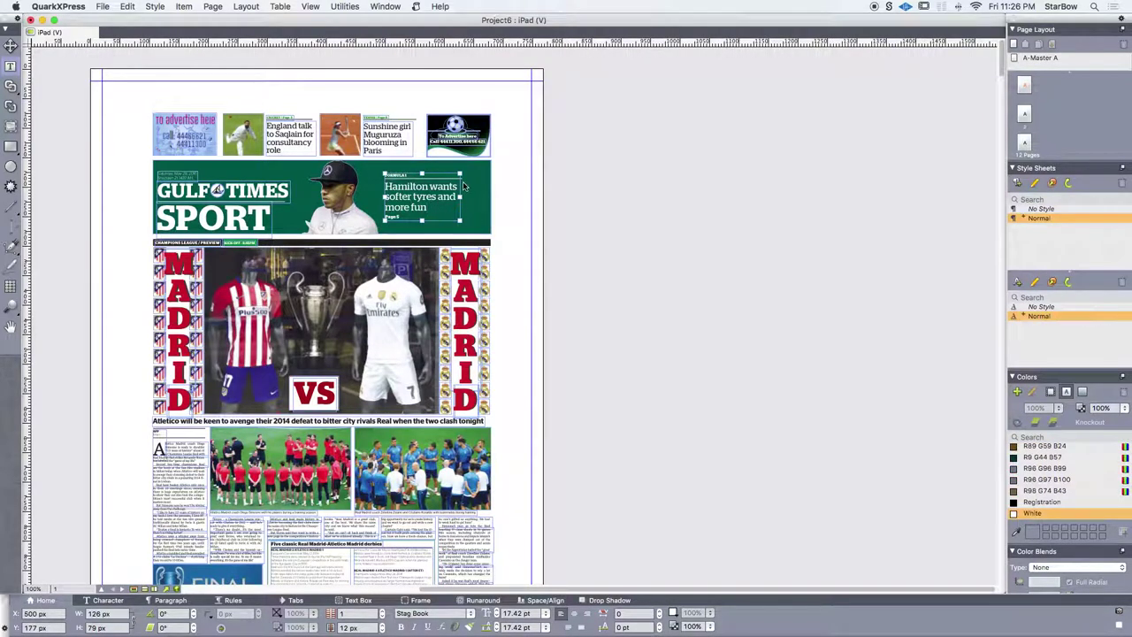
key(BackSpace)
key(BackSpace)
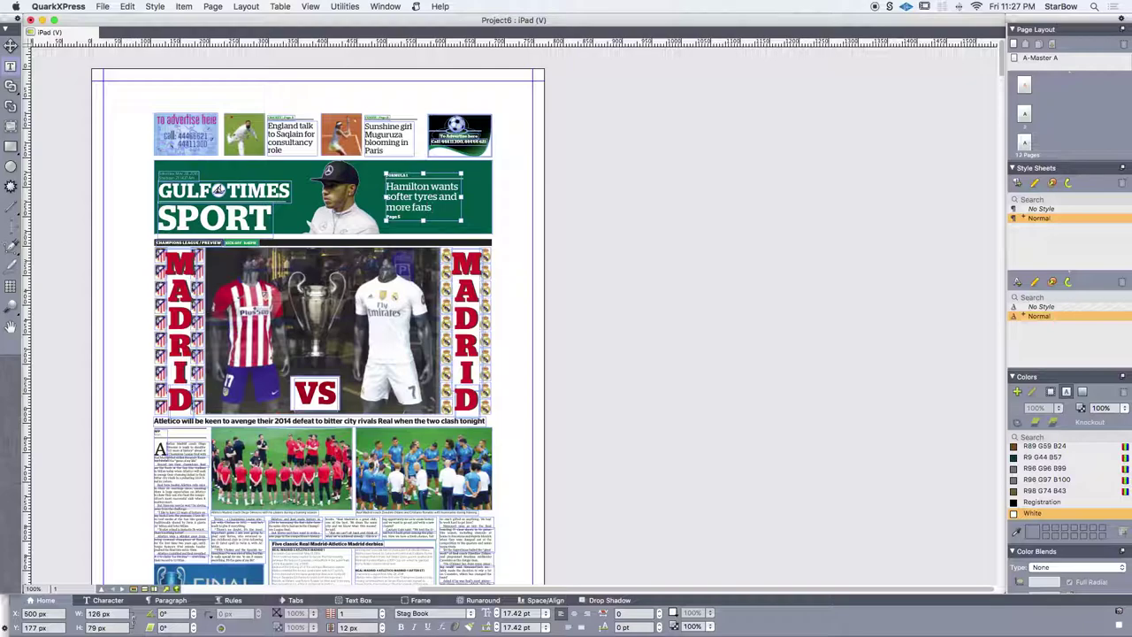
click(721, 191)
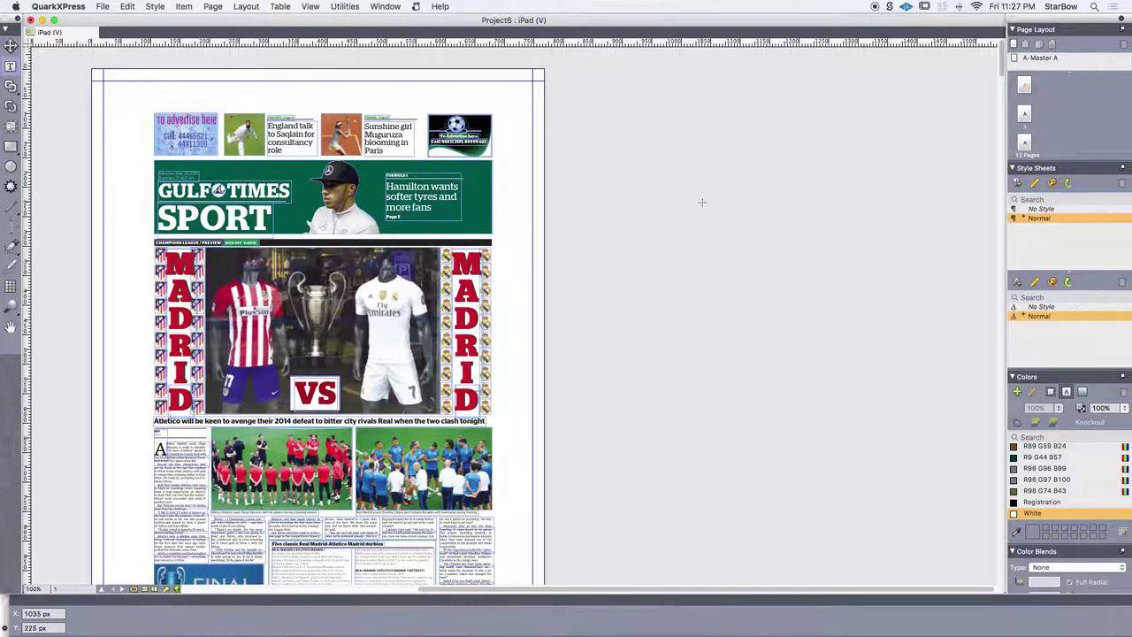
Step: Export the edited layout as a PDF named SportPDF into the PDF'S folder
click(104, 7)
mouse_move(115, 157)
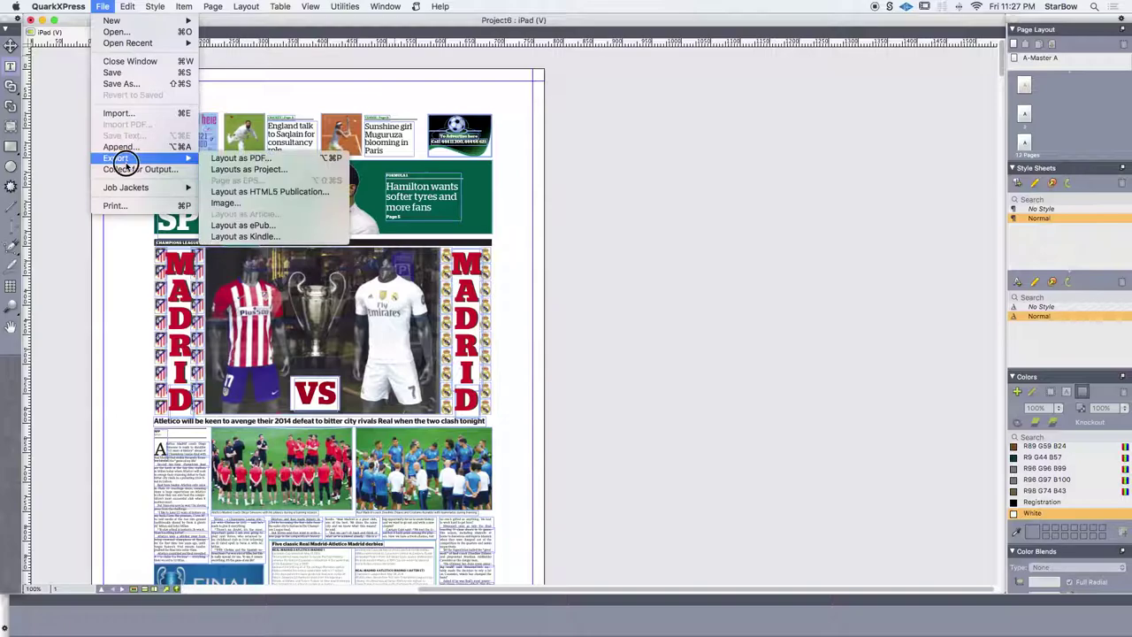
click(219, 164)
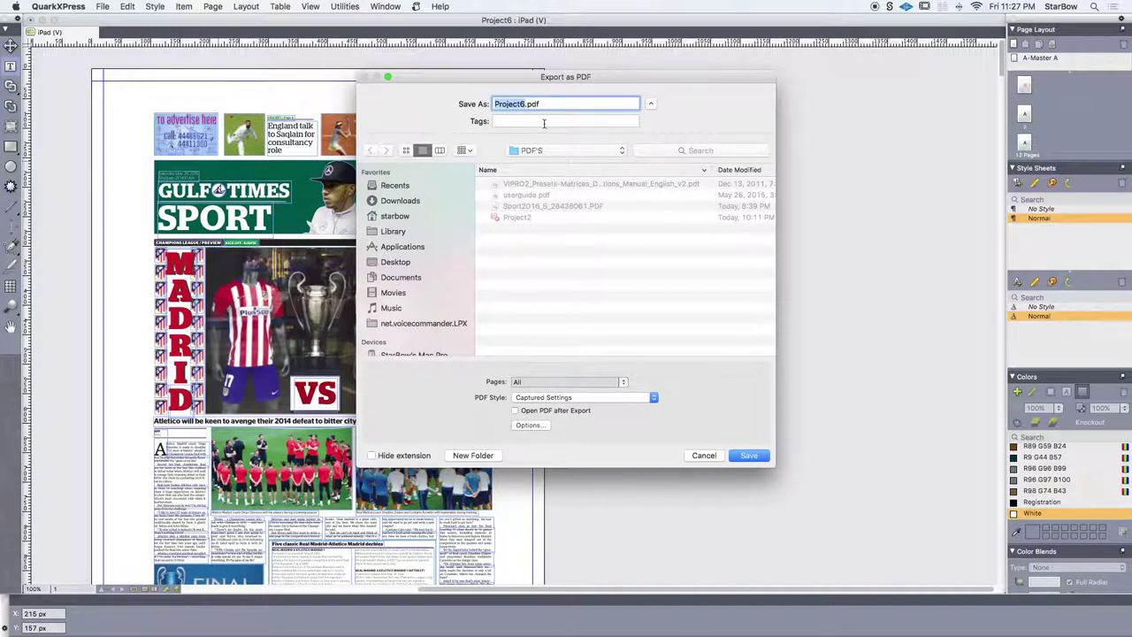
text(SportR)
text(DF)
key(Return)
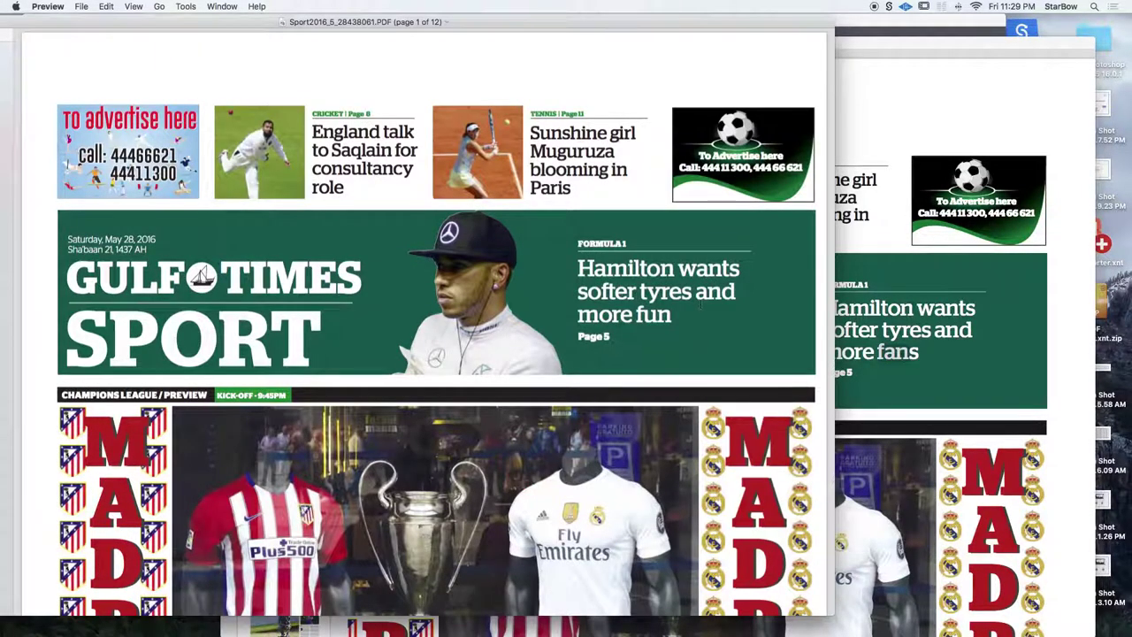
Step: Select the original PDF's Formula 1 headline, then highlight 'fans' in the exported SportPDF.pdf headline
drag(702, 306, 670, 318)
double_click(897, 351)
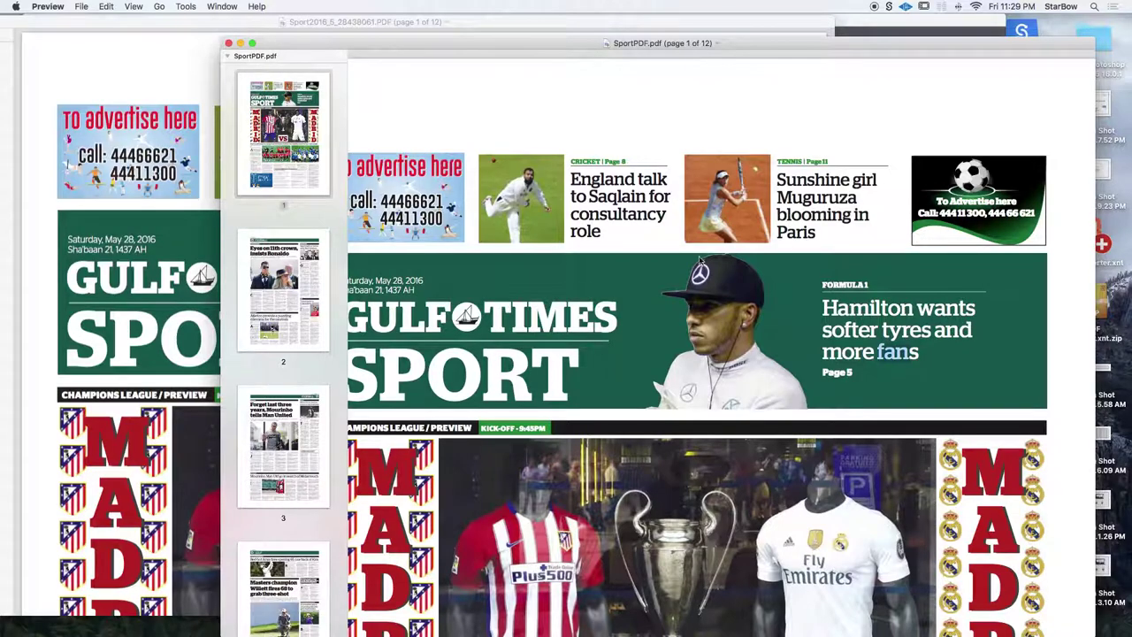
click(924, 356)
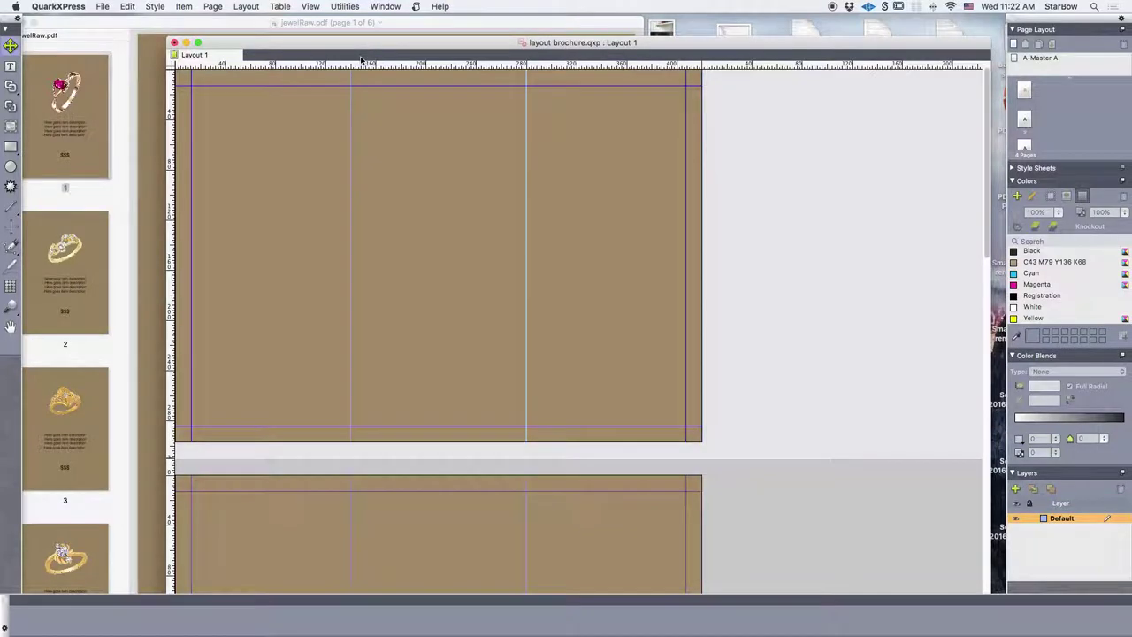
click(193, 34)
scroll(318, 201, down, 20)
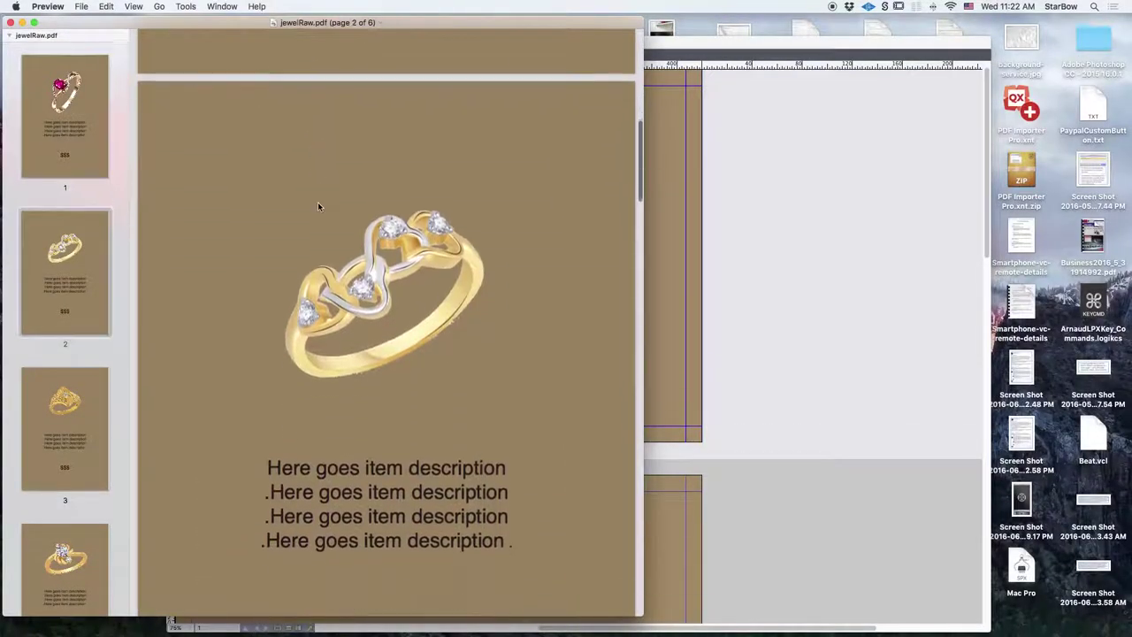
scroll(319, 200, up, 20)
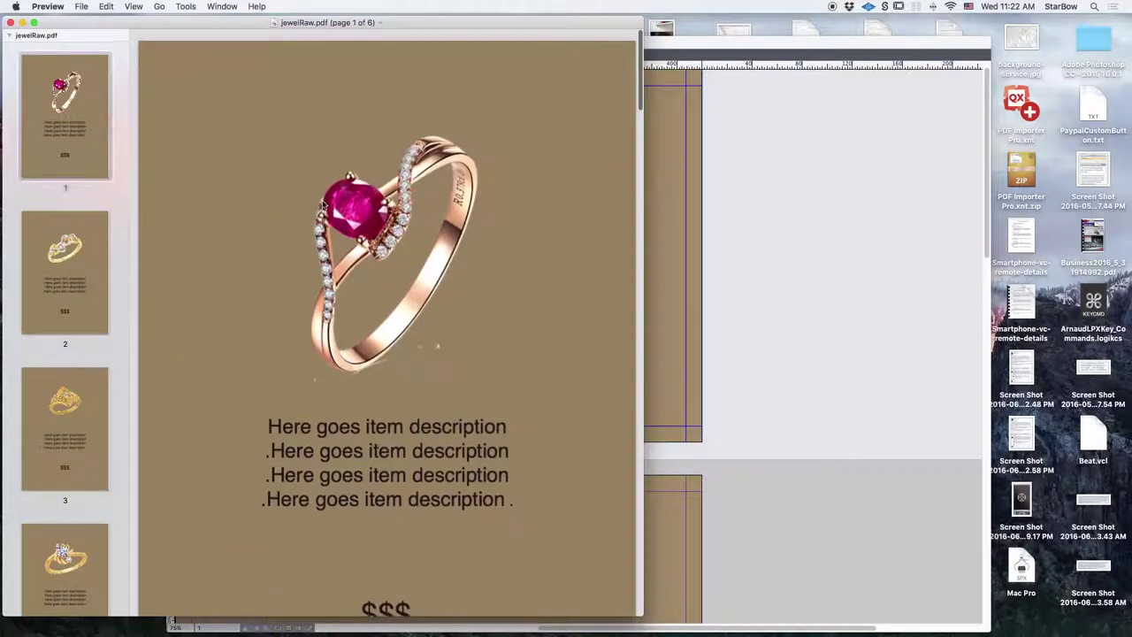
scroll(387, 327, down, 15)
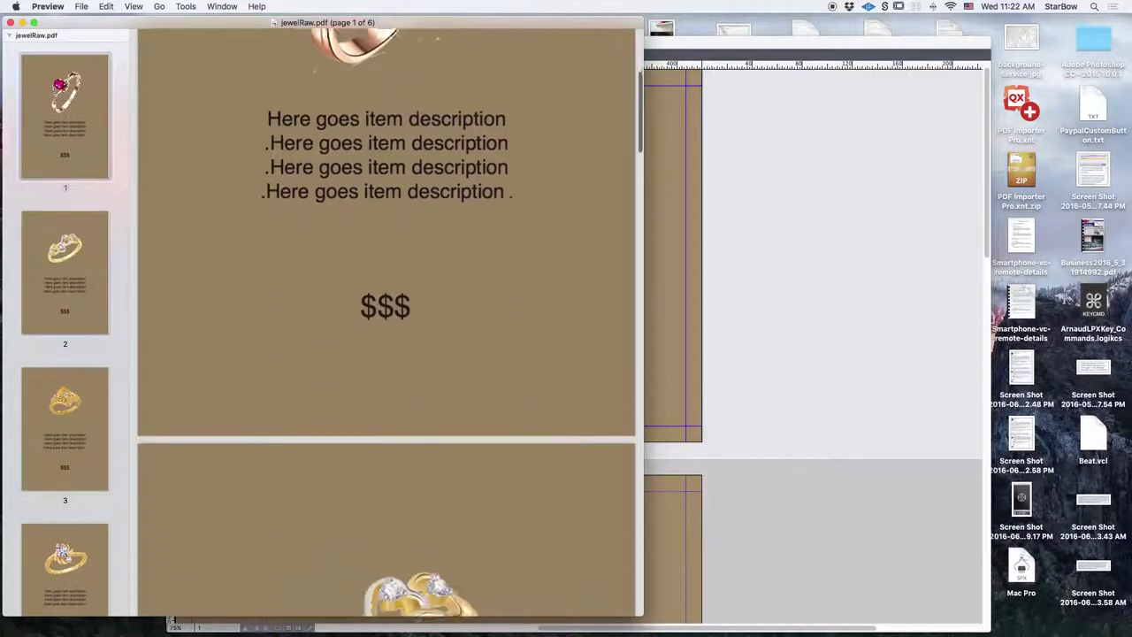
scroll(387, 327, down, 15)
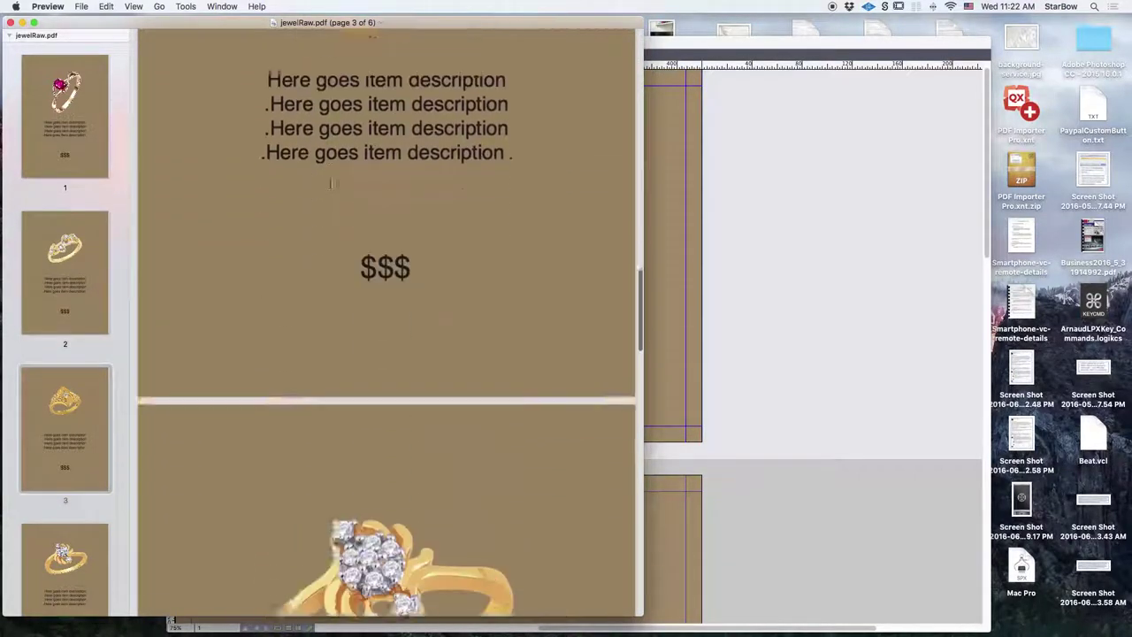
scroll(386, 327, down, 10)
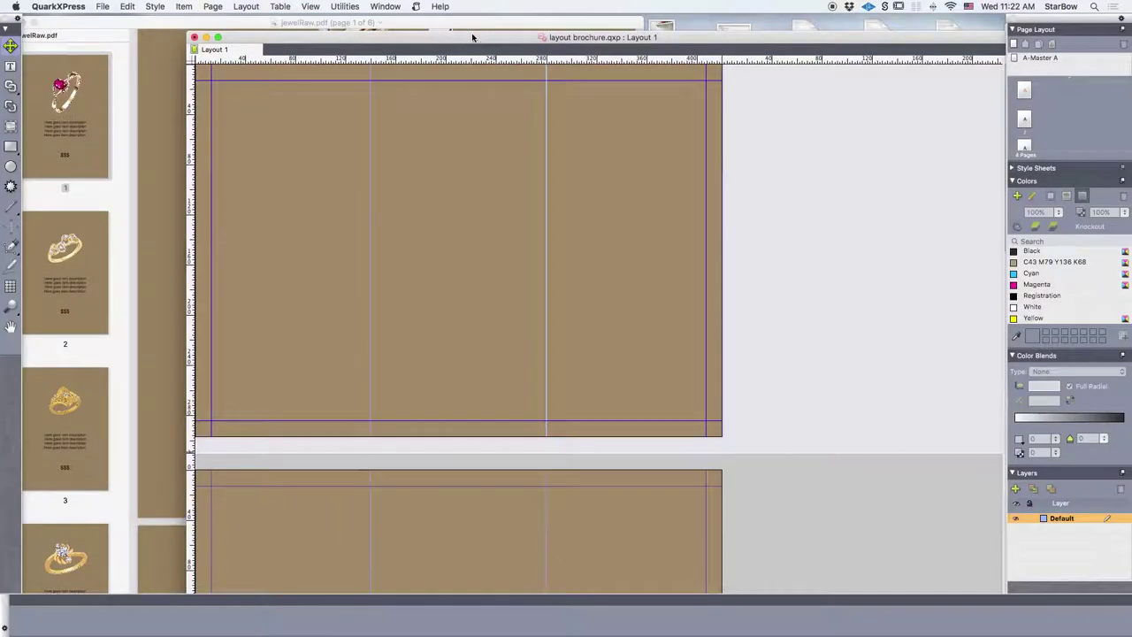
drag(473, 37, 483, 34)
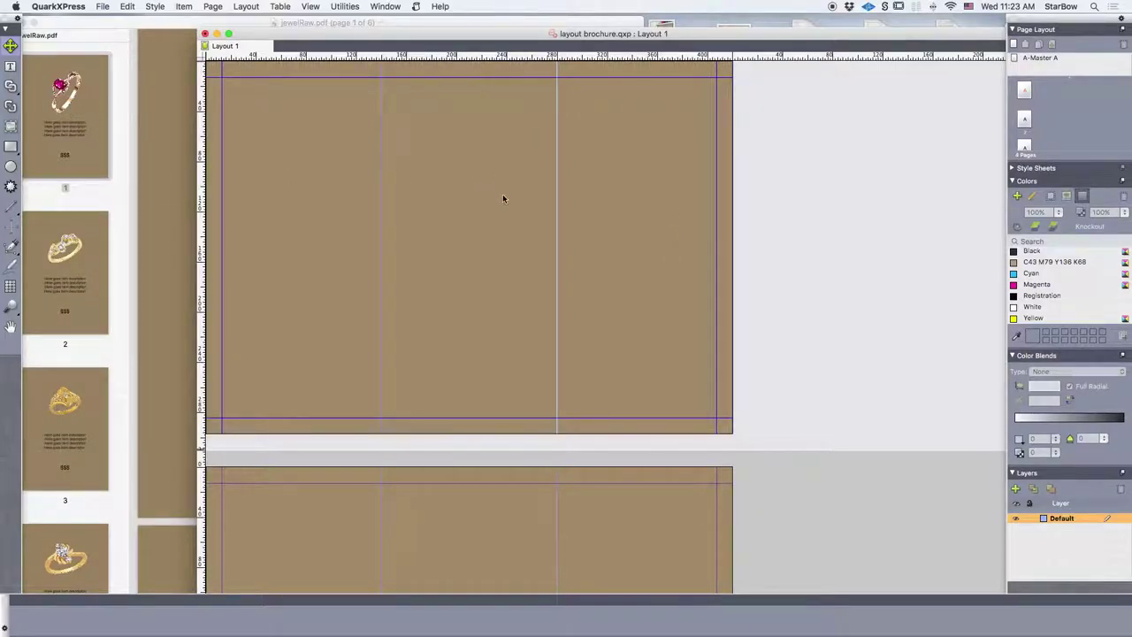
scroll(502, 194, down, 5)
scroll(510, 212, up, 5)
click(685, 229)
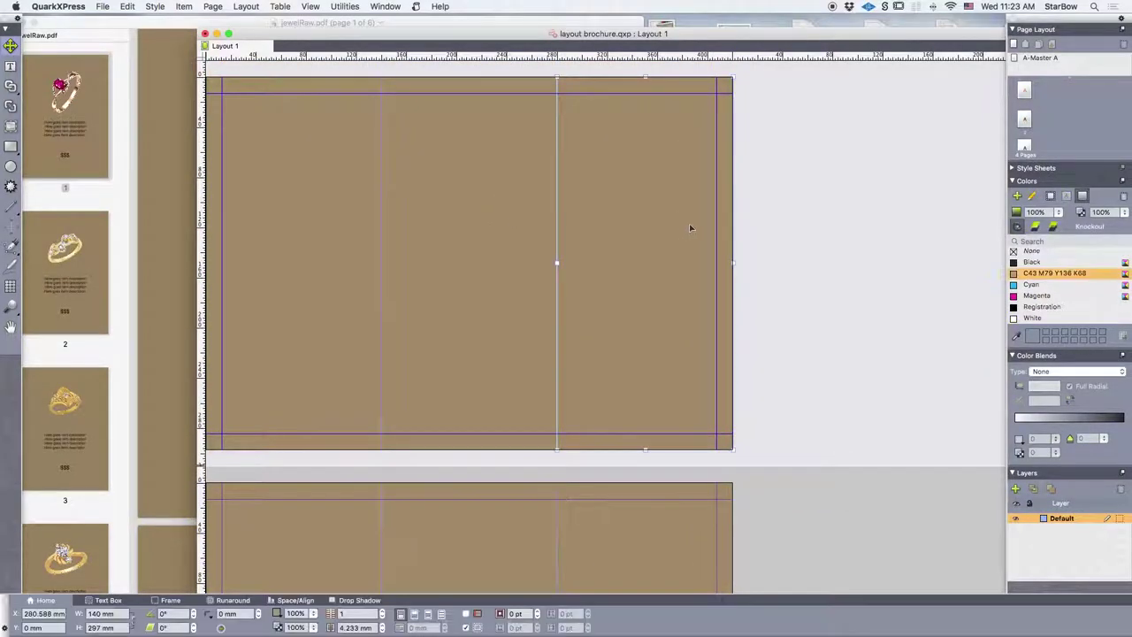
drag(563, 220, 386, 225)
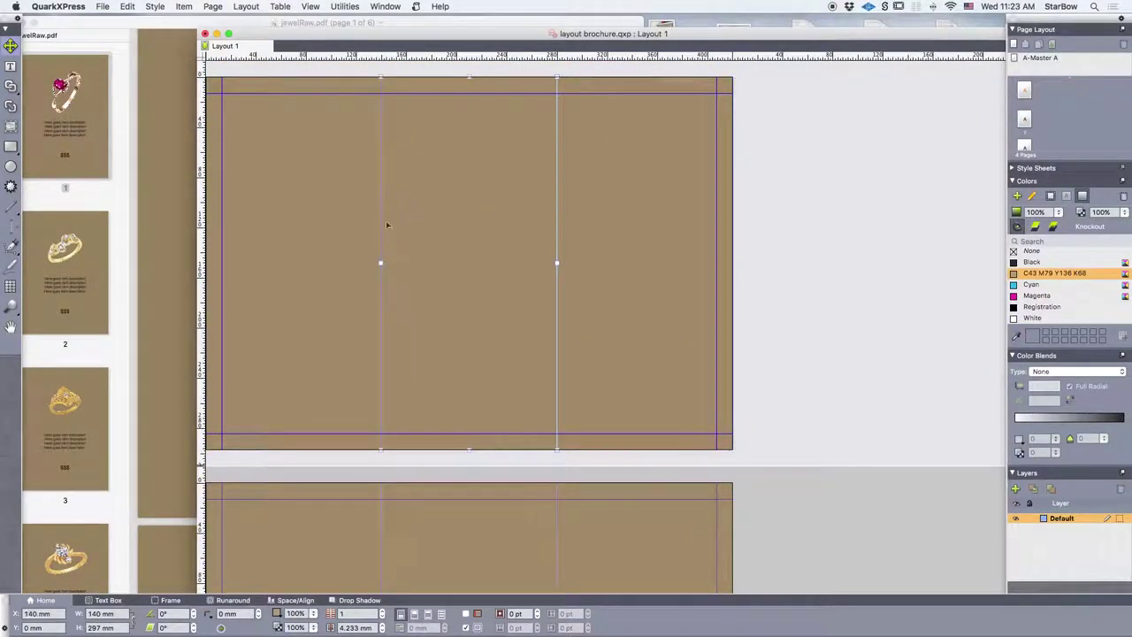
scroll(353, 213, left, 4)
scroll(637, 242, down, 3)
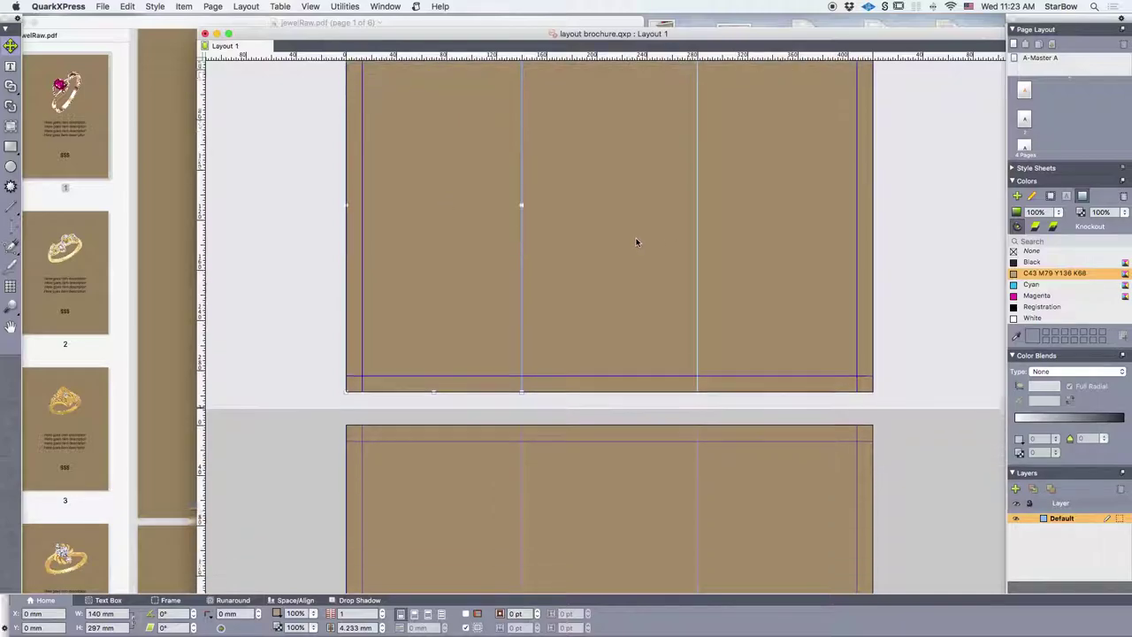
scroll(632, 175, down, 1)
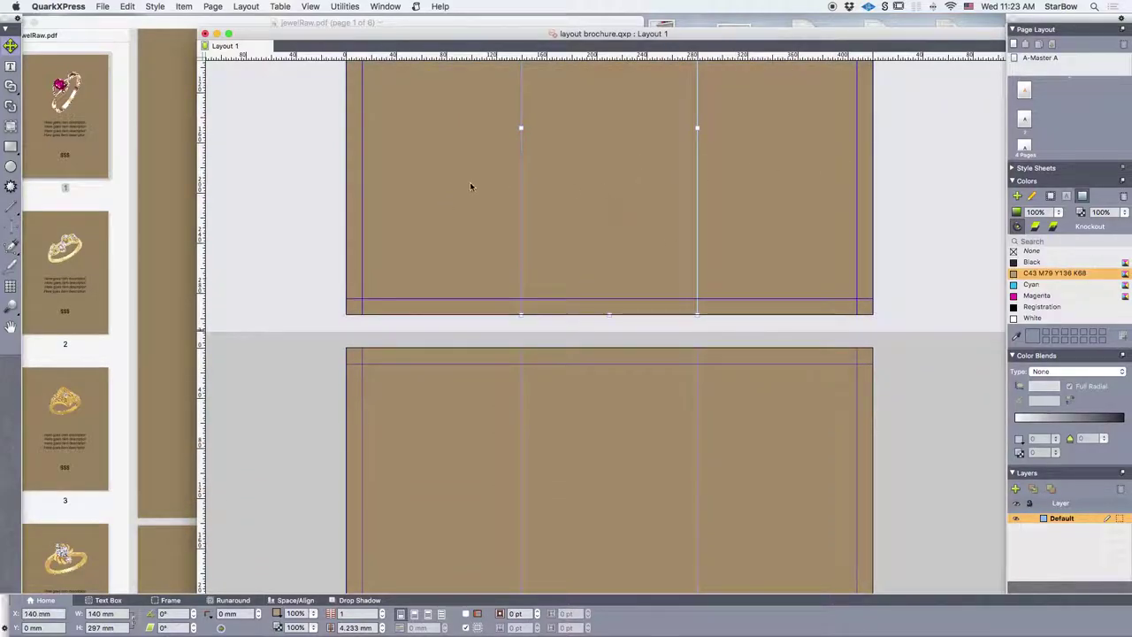
scroll(485, 196, up, 3)
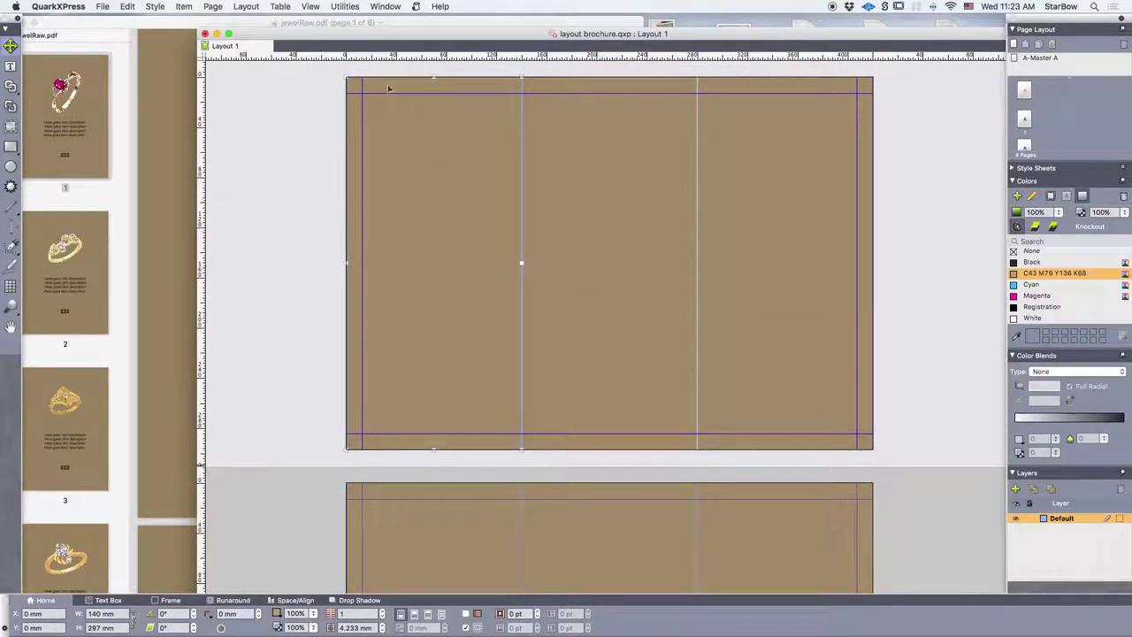
drag(514, 353, 689, 354)
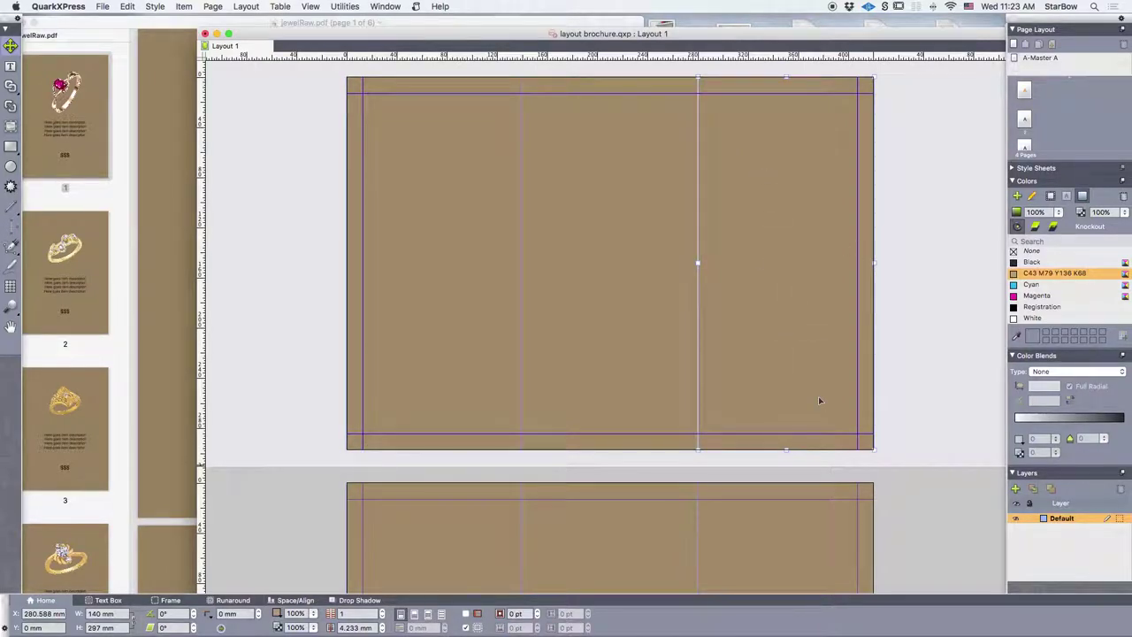
scroll(819, 398, left, 1)
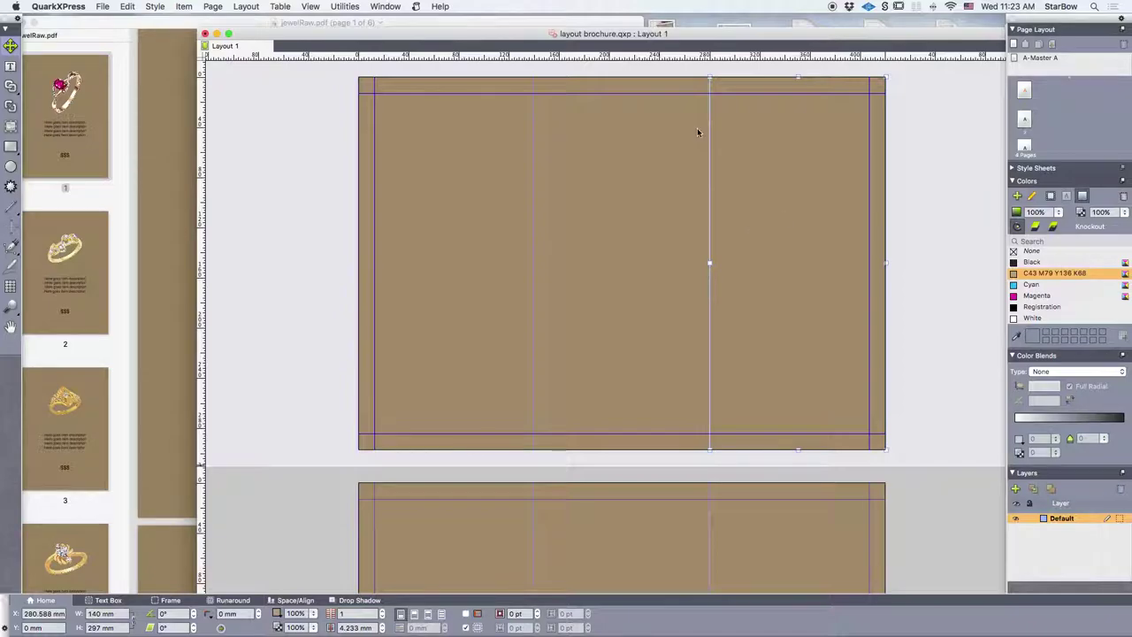
click(449, 167)
click(805, 137)
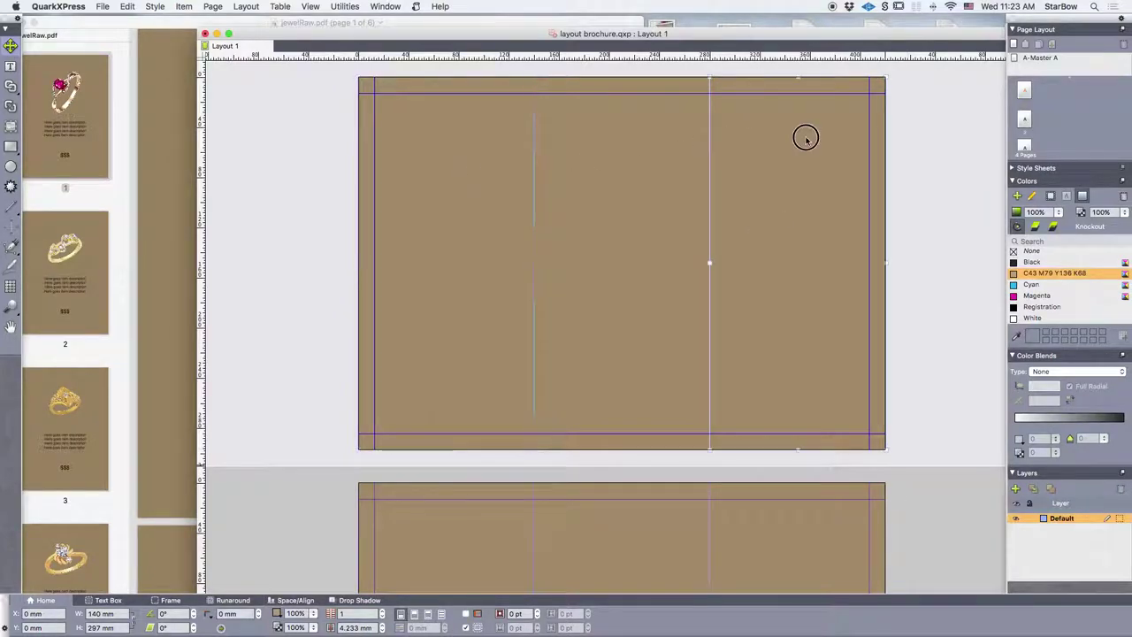
Step: Show the link arrows with the Linking tool, select the right column box, and review the chain
scroll(270, 161, left, 3)
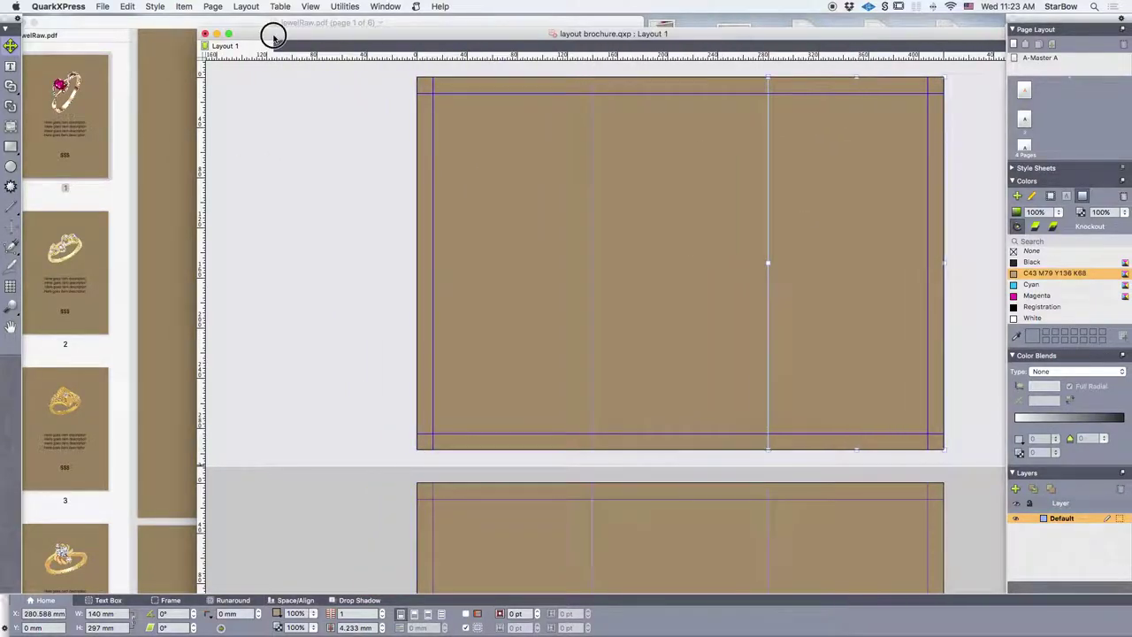
click(10, 86)
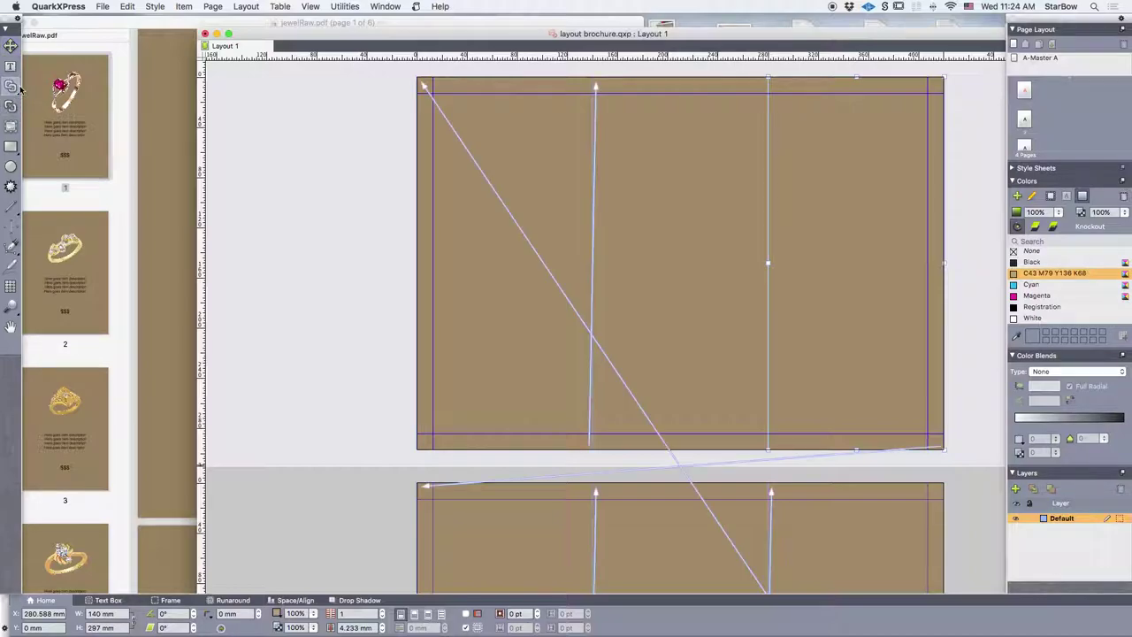
click(832, 189)
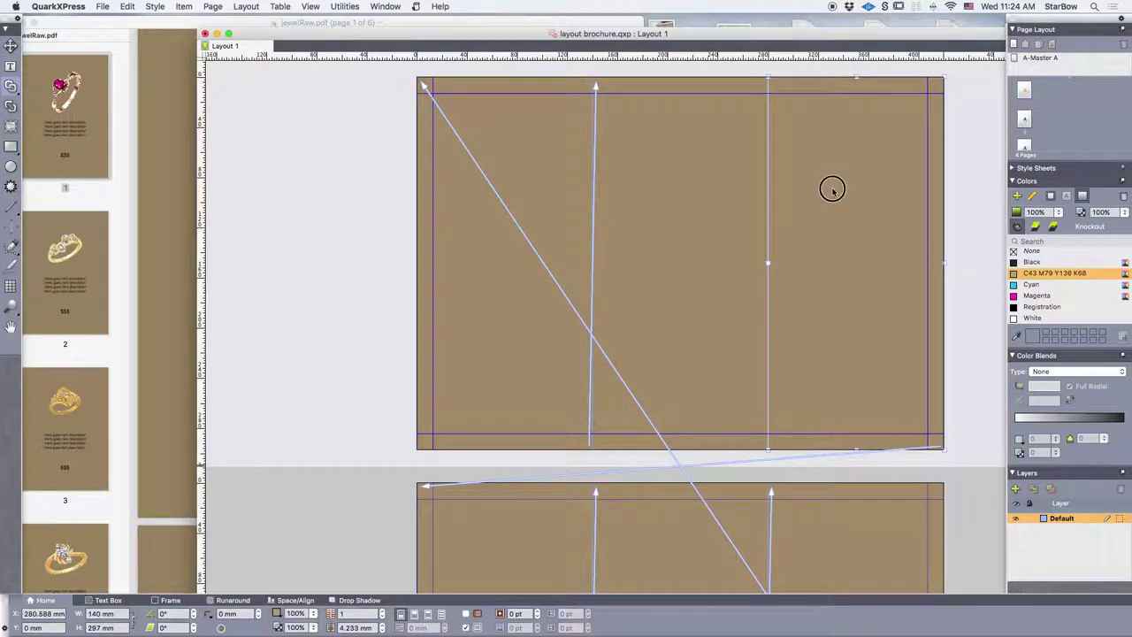
scroll(827, 176, down, 5)
scroll(825, 145, up, 2)
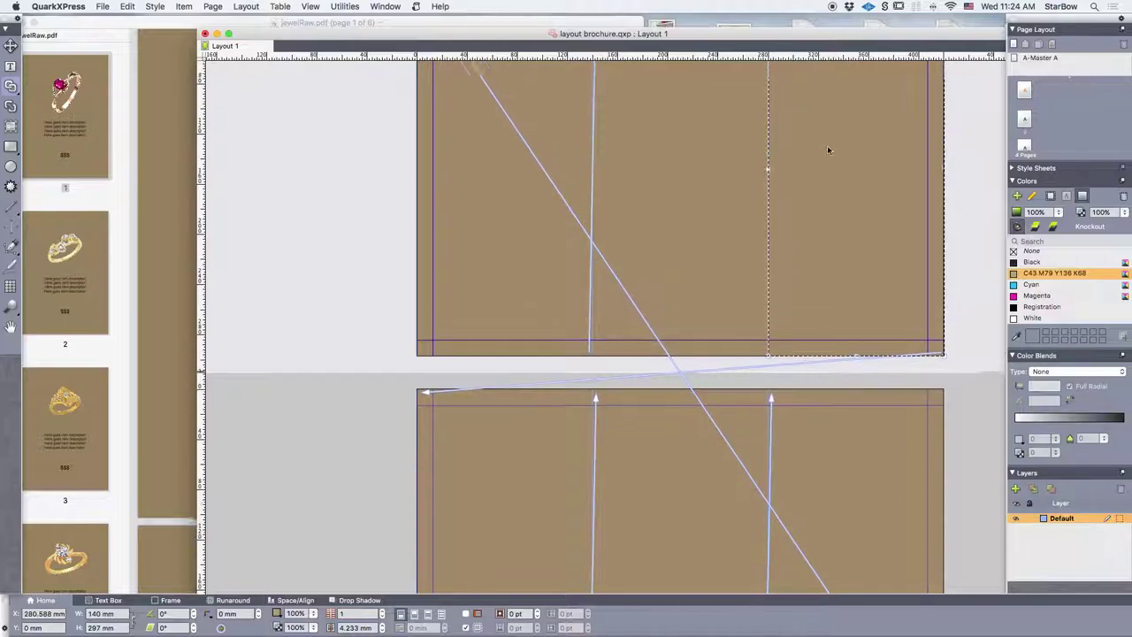
scroll(840, 265, down, 4)
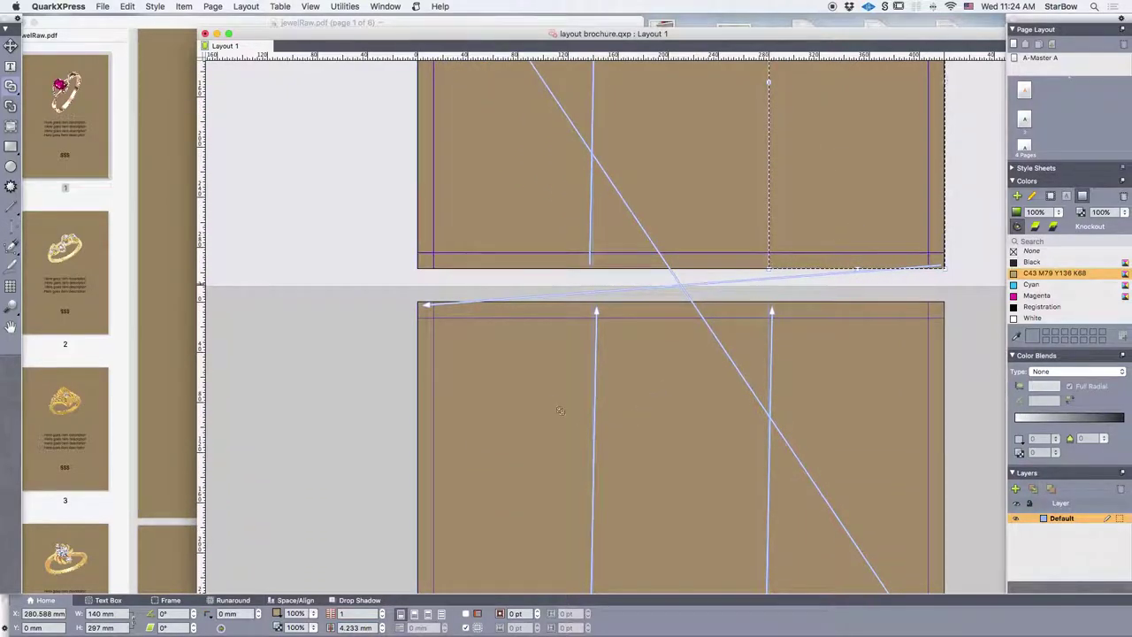
scroll(619, 318, down, 4)
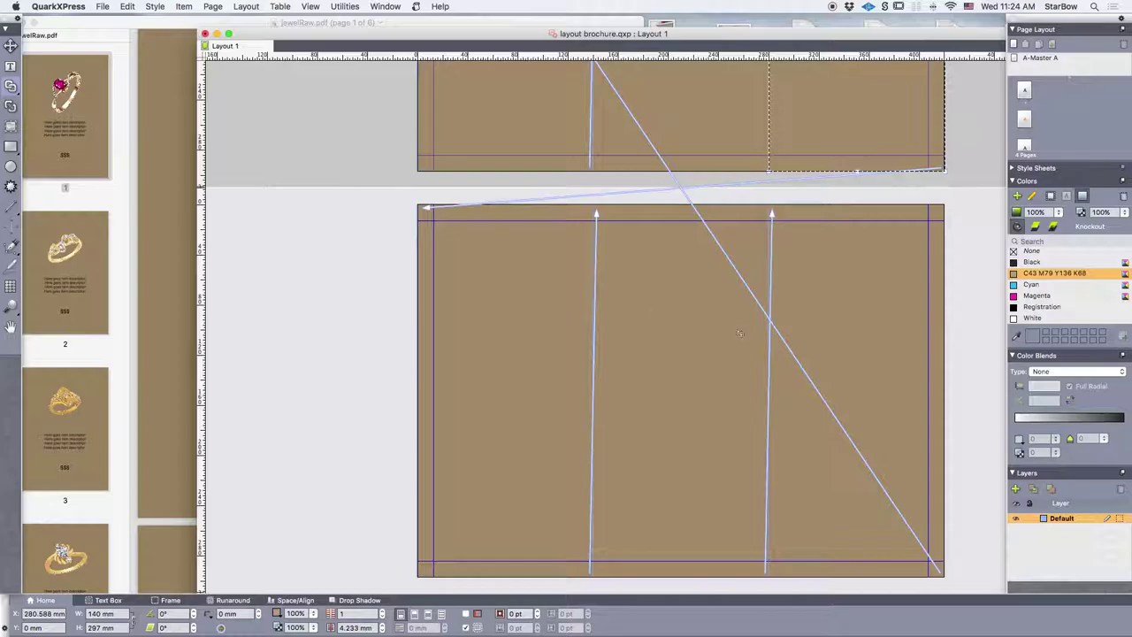
scroll(908, 333, up, 3)
scroll(909, 332, up, 5)
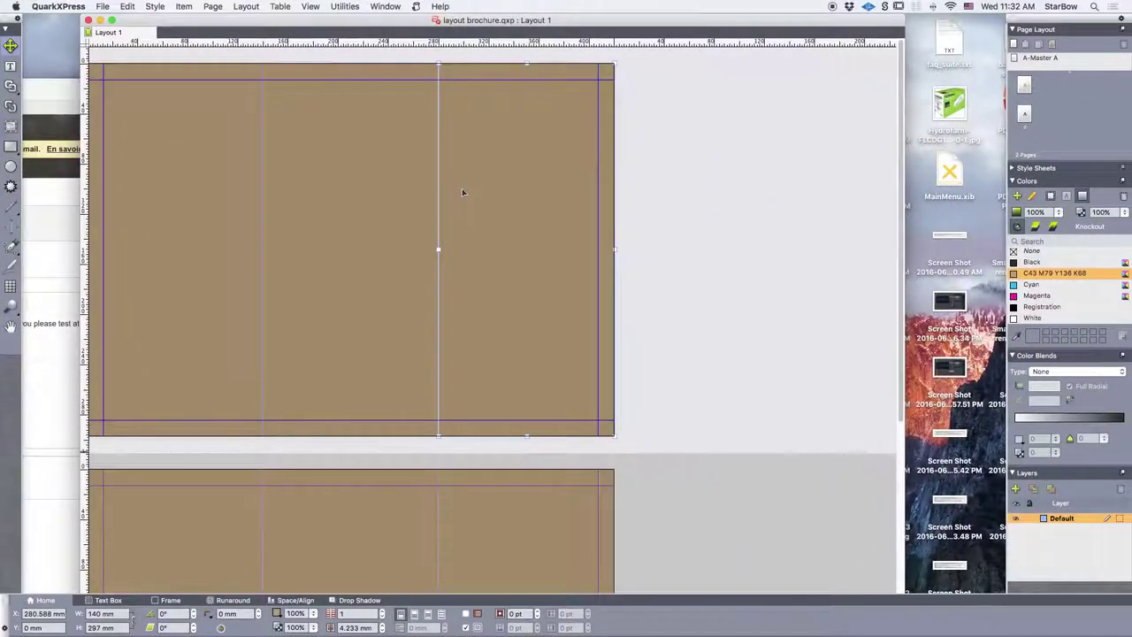
Step: Import jewelRaw.pdf pages 1-6 into the brochure columns as native objects, retaining the source picture box
scroll(461, 192, left, 1)
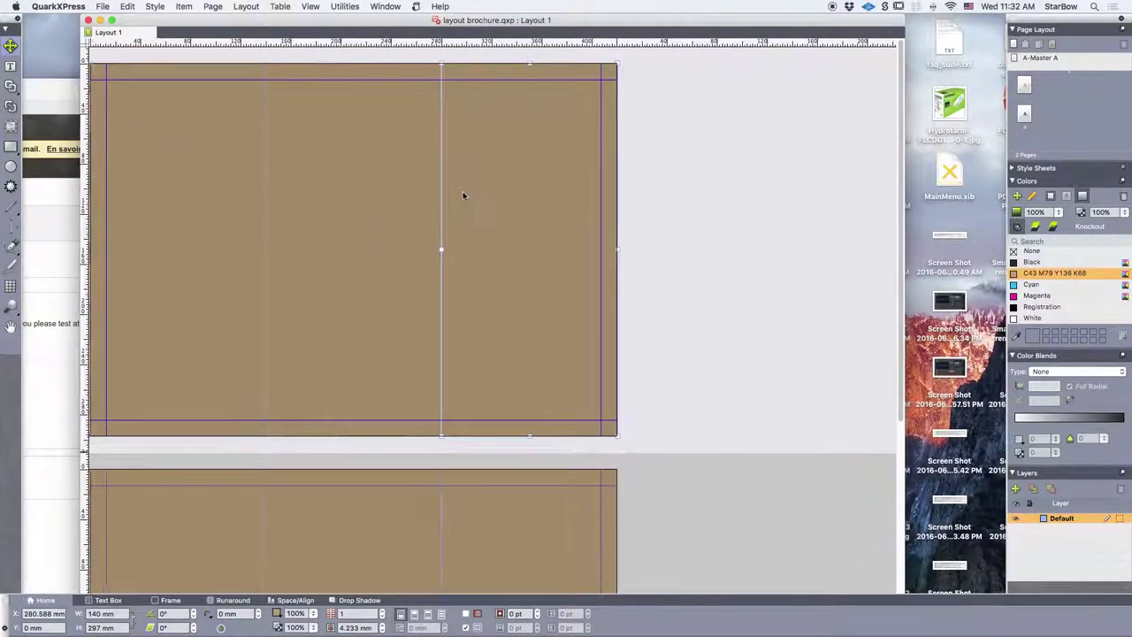
click(104, 6)
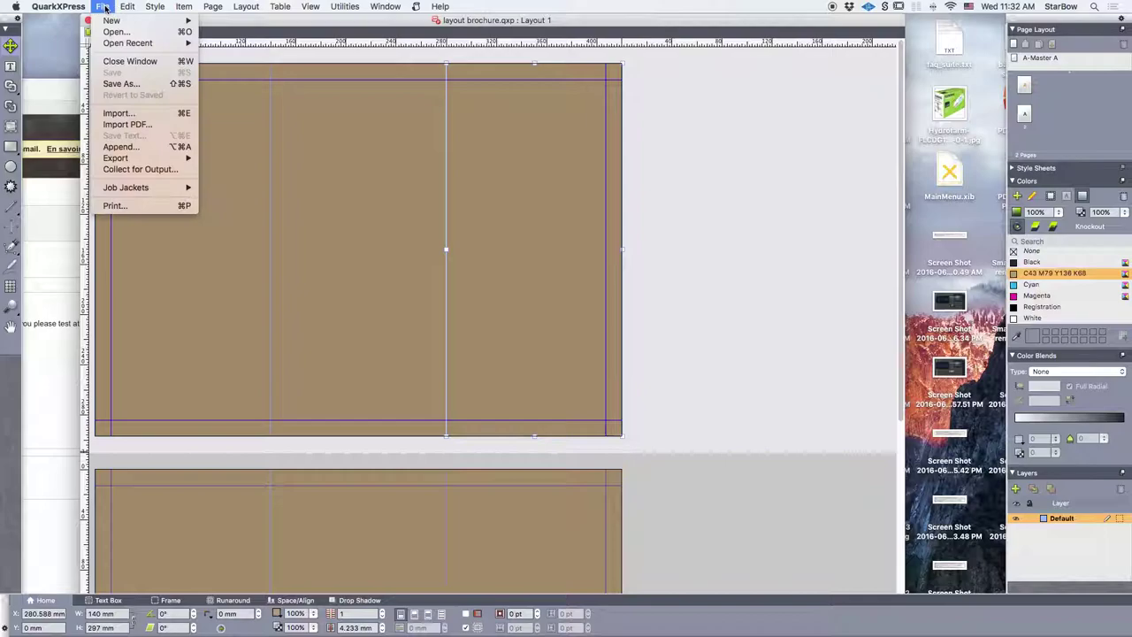
click(121, 147)
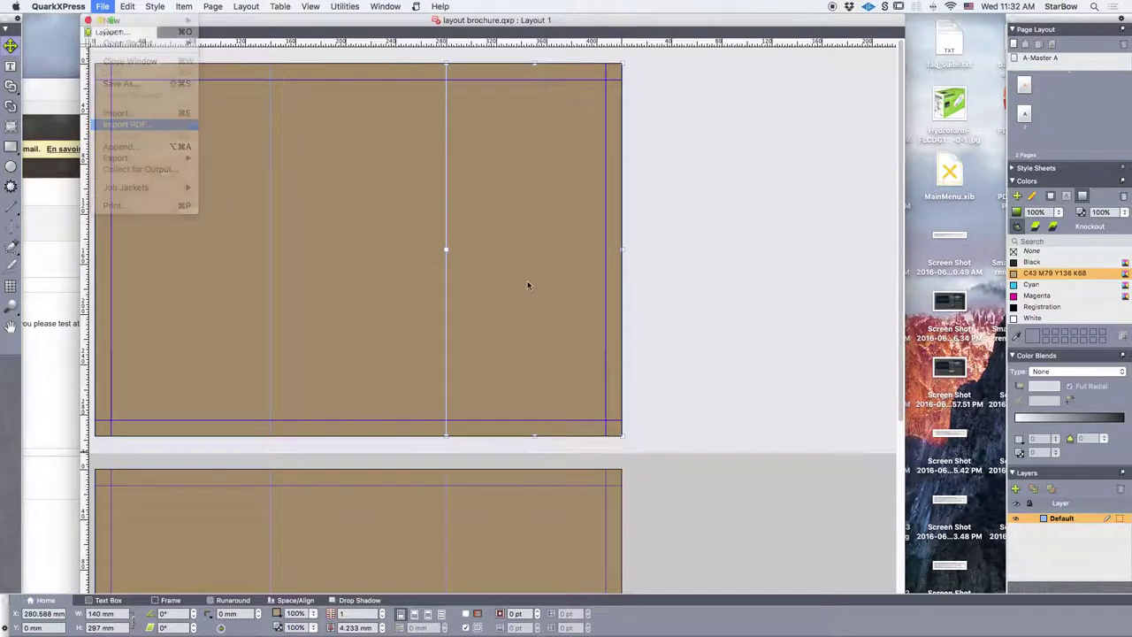
click(544, 132)
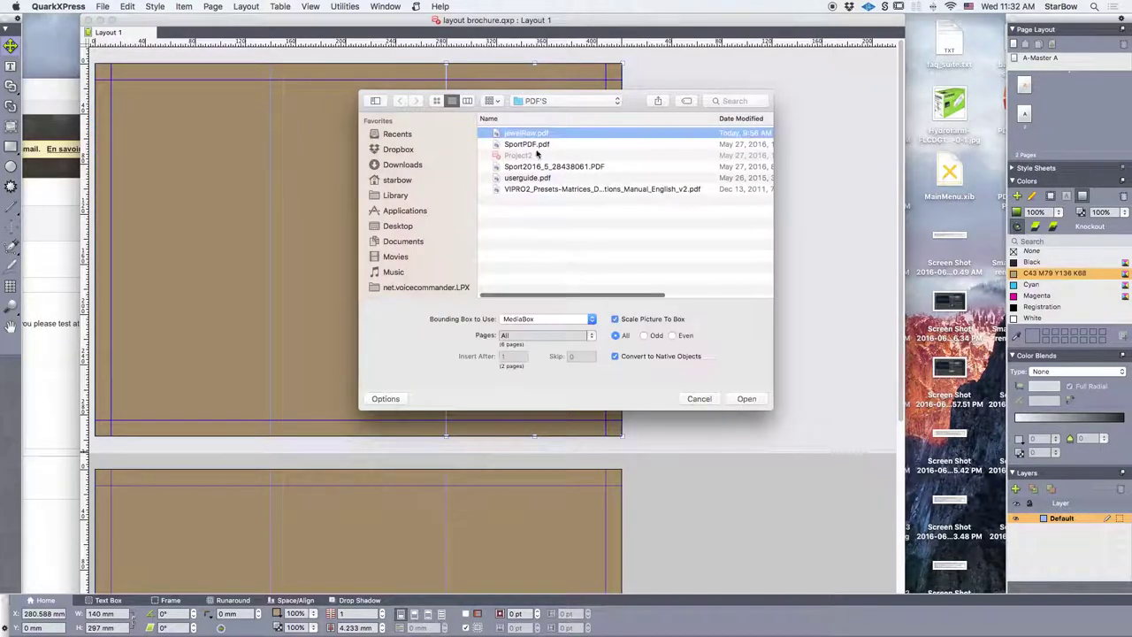
click(518, 335)
text(1-6)
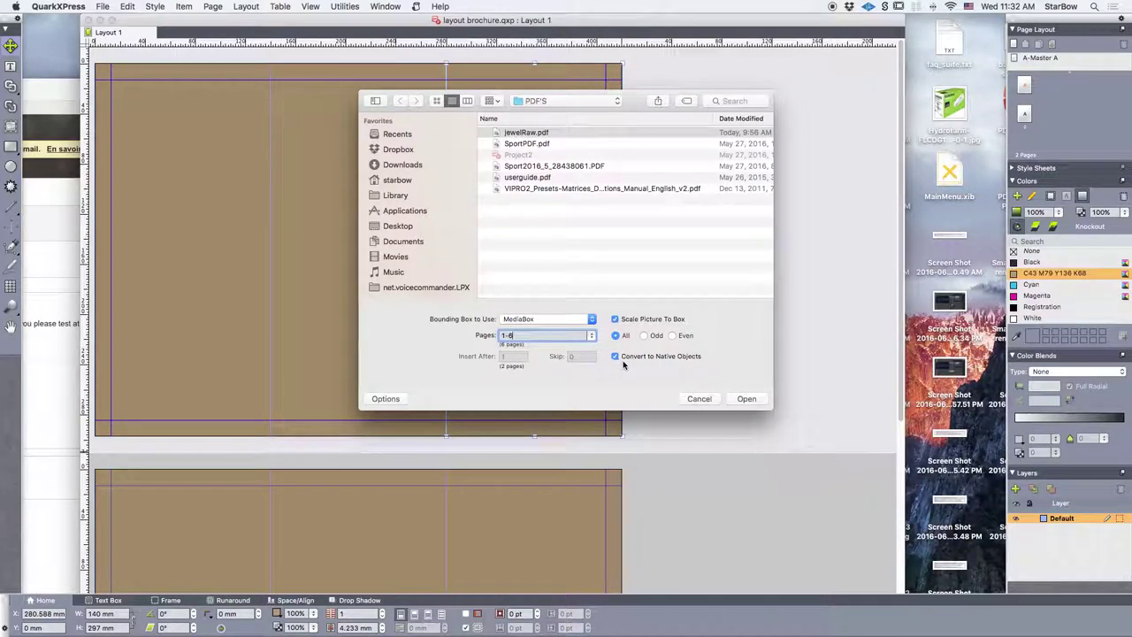
click(742, 399)
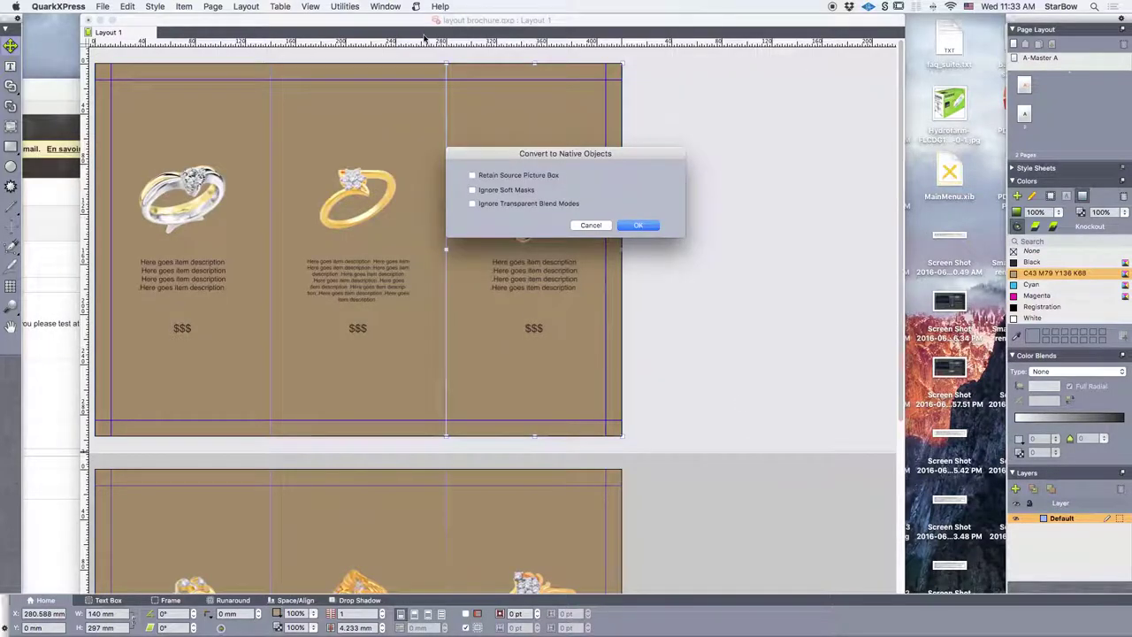
click(474, 176)
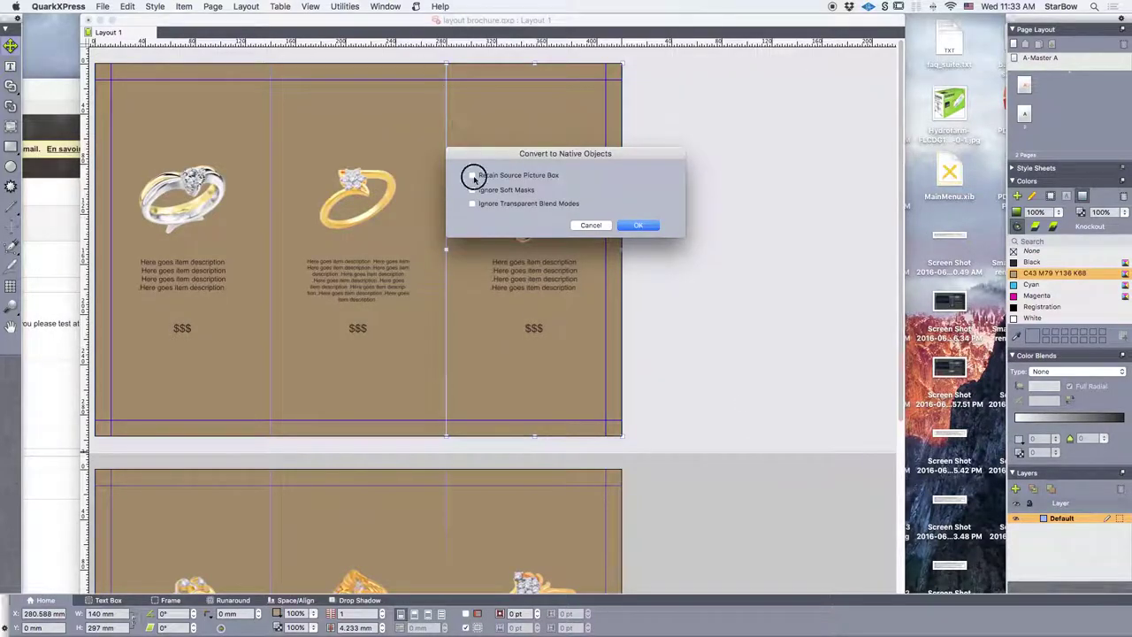
click(633, 226)
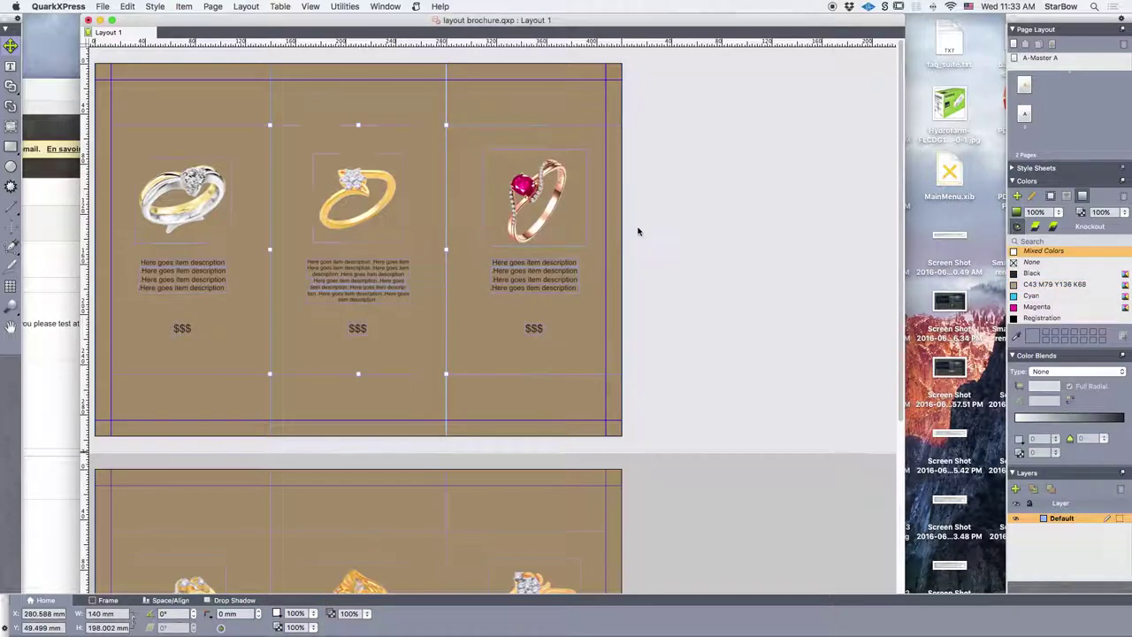
Step: Set the third ring description's first line to 18 pt and widen its box to prevent overflow
scroll(213, 153, down, 5)
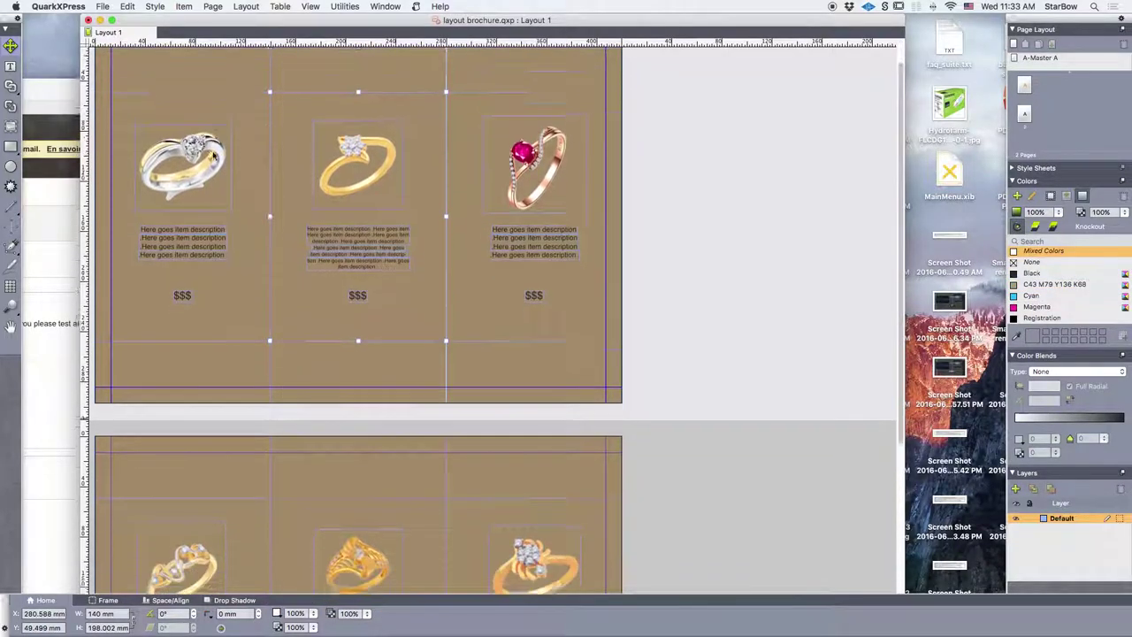
scroll(452, 452, down, 2)
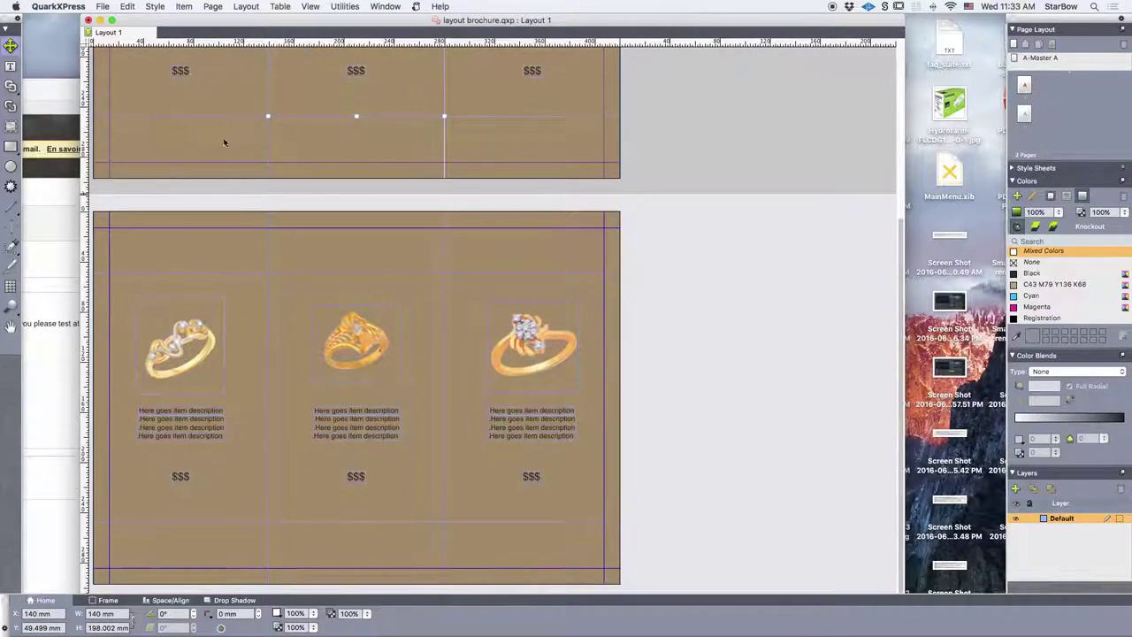
scroll(294, 392, left, 3)
scroll(362, 332, up, 7)
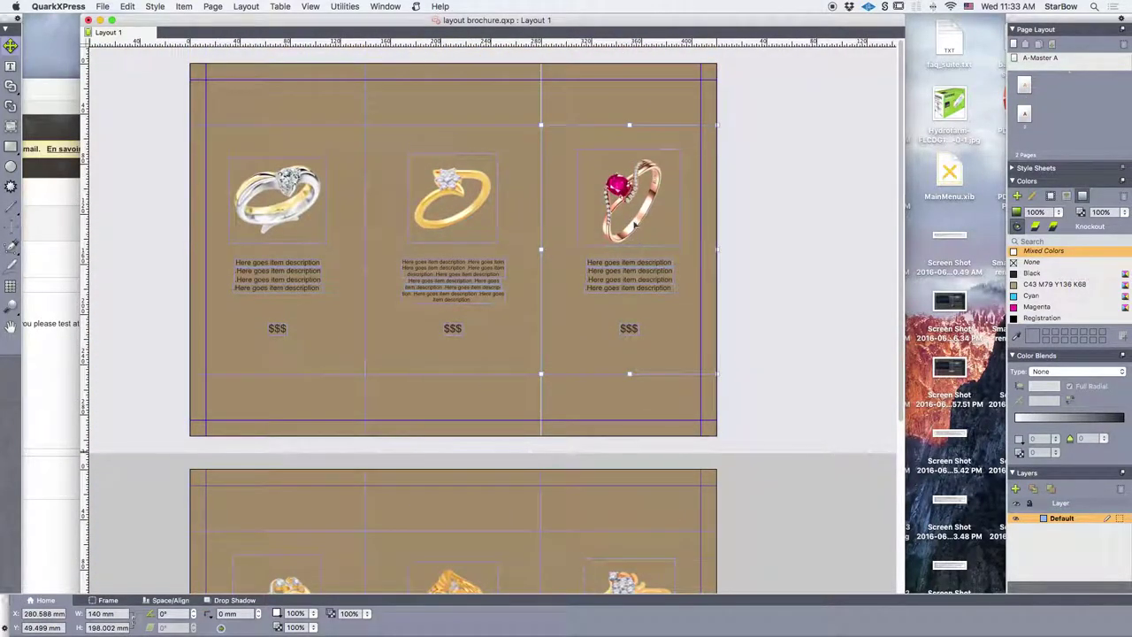
click(614, 264)
triple_click(614, 264)
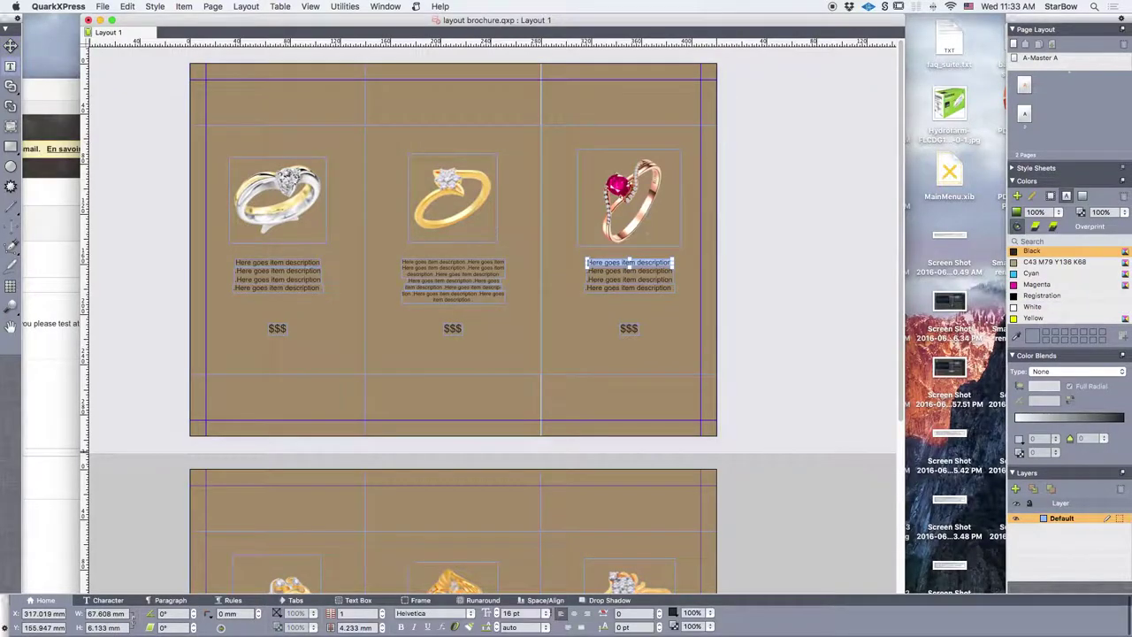
click(536, 617)
scroll(528, 584, down, 3)
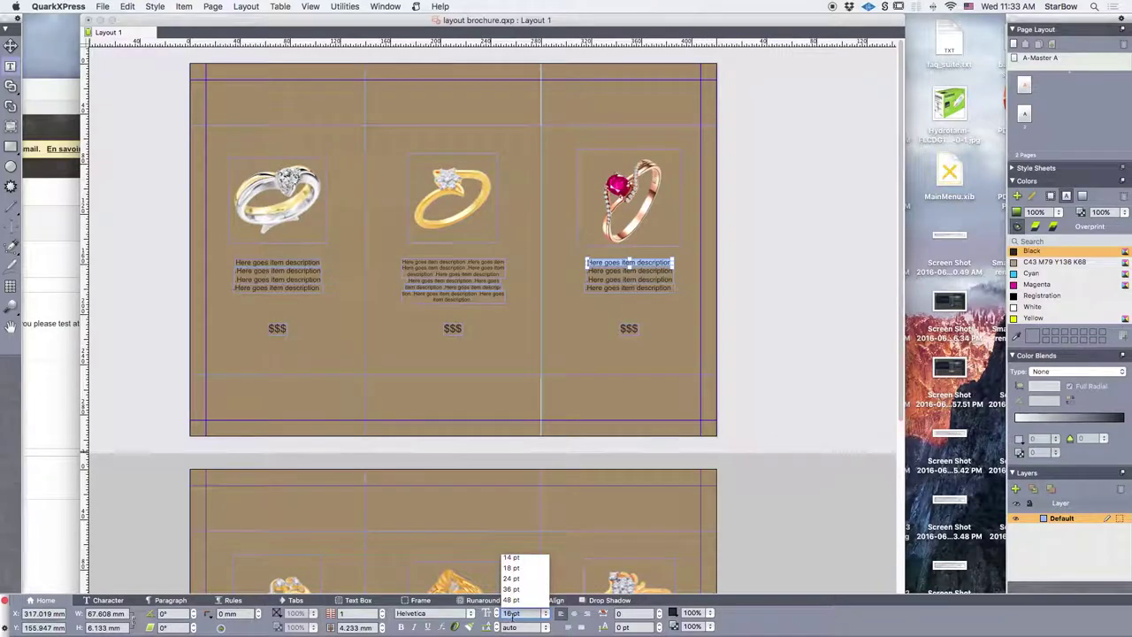
click(512, 614)
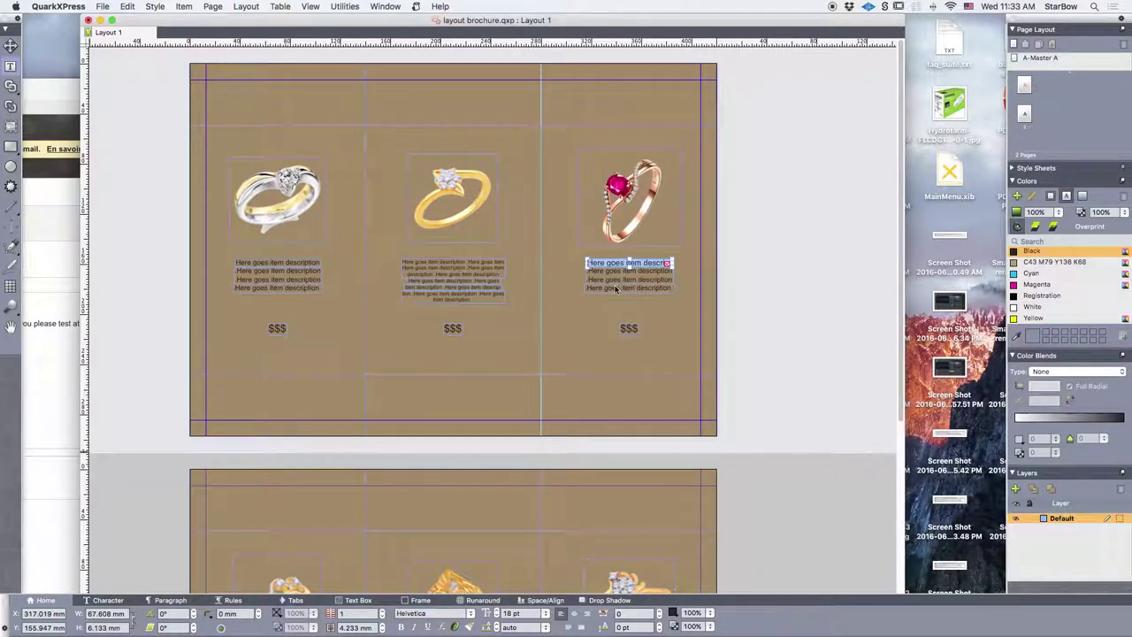
drag(675, 267, 688, 269)
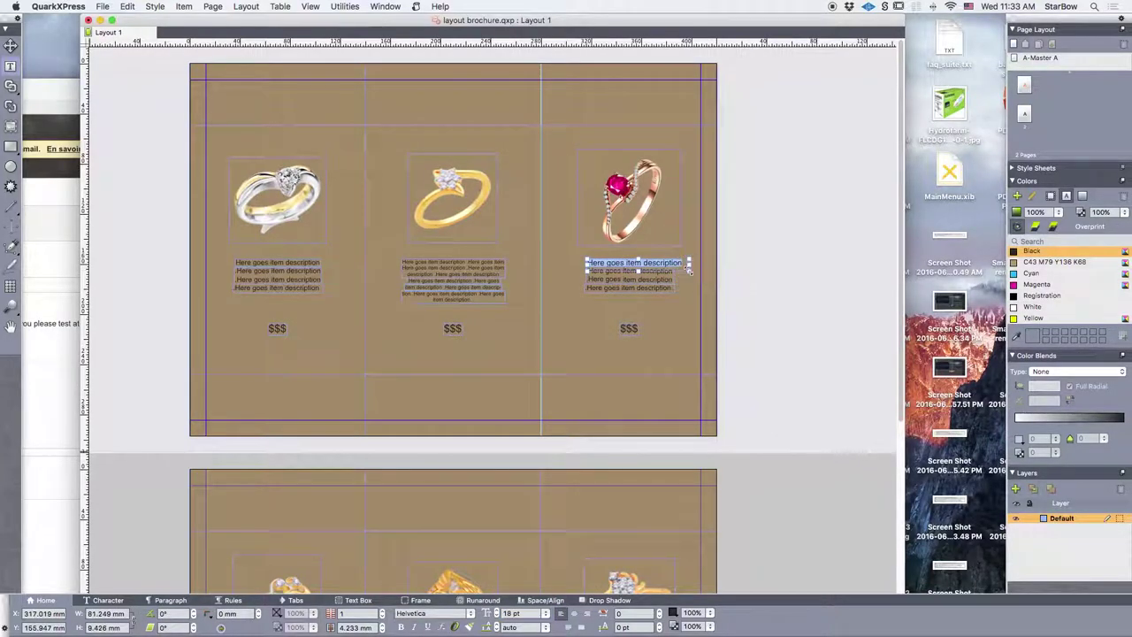
Step: Enlarge and reposition the red ring image inside its picture box
click(627, 189)
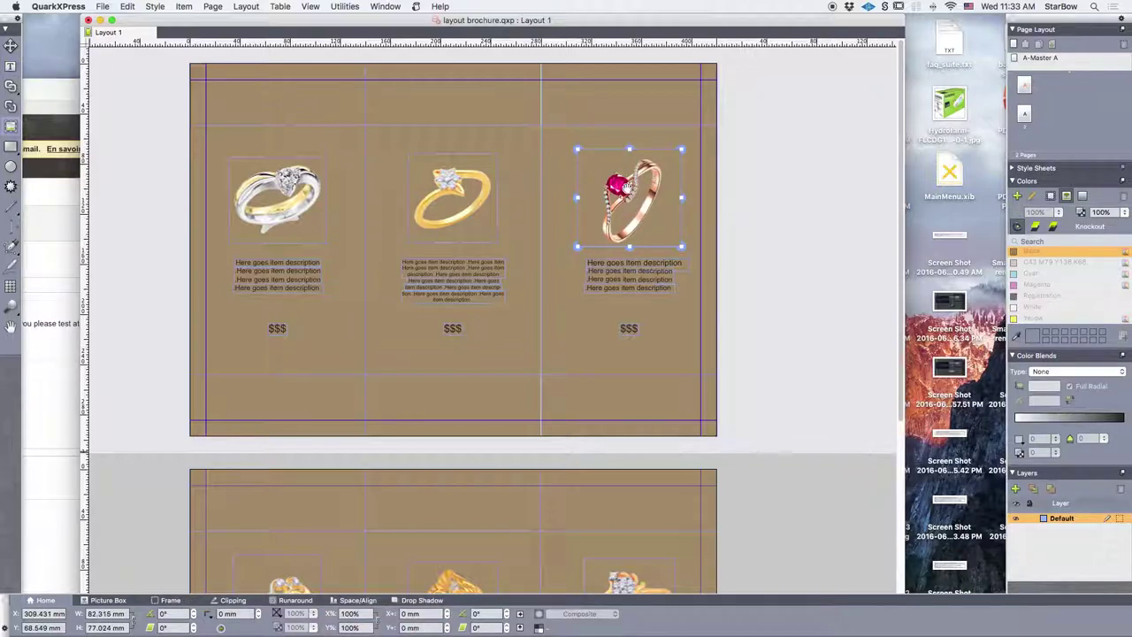
drag(577, 149, 560, 127)
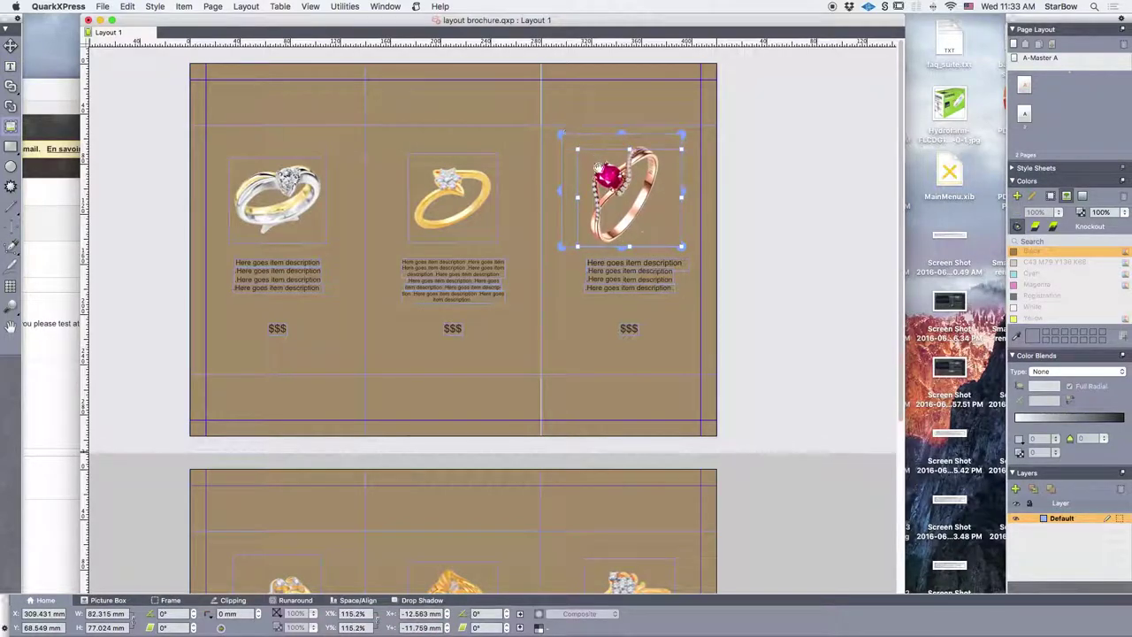
drag(615, 171, 615, 165)
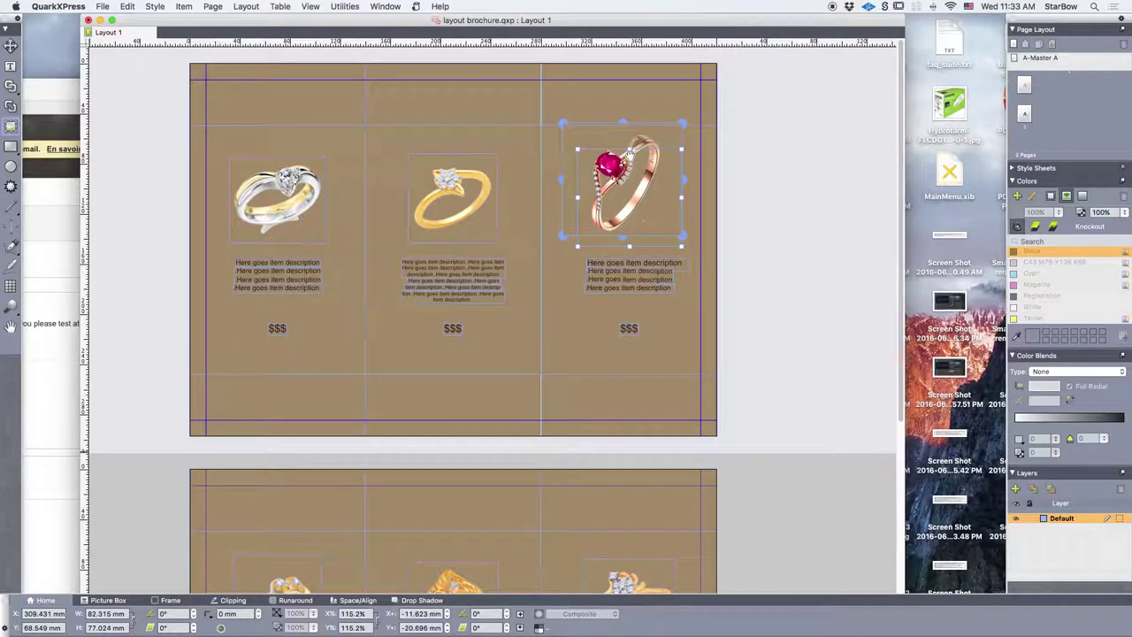
Step: Replace the red ring's $$$ price with $99
double_click(628, 328)
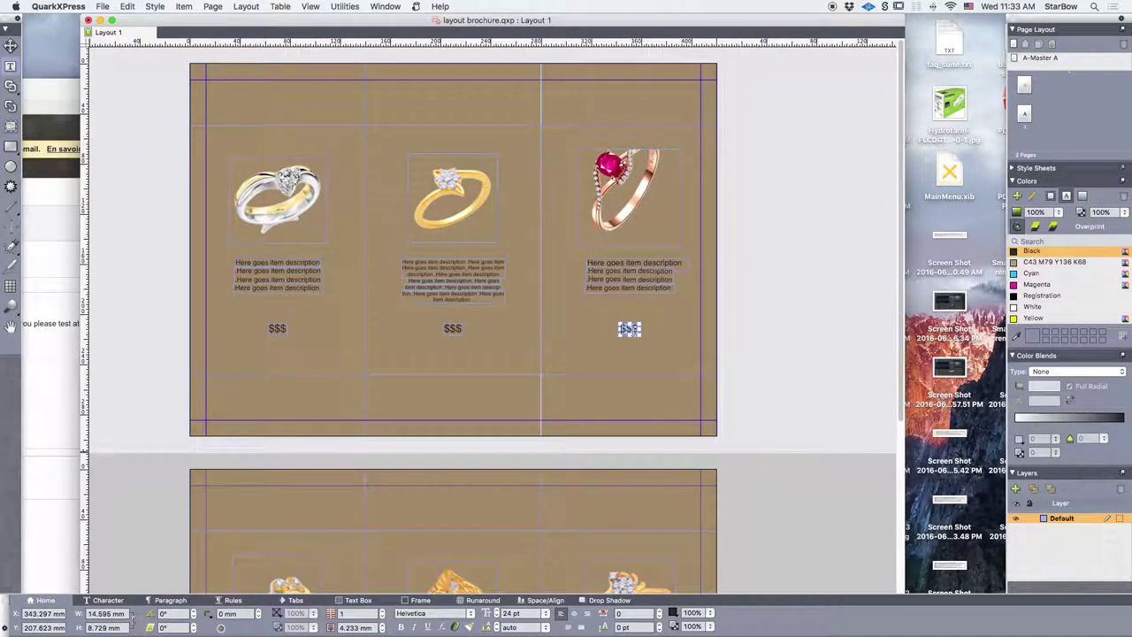
click(629, 328)
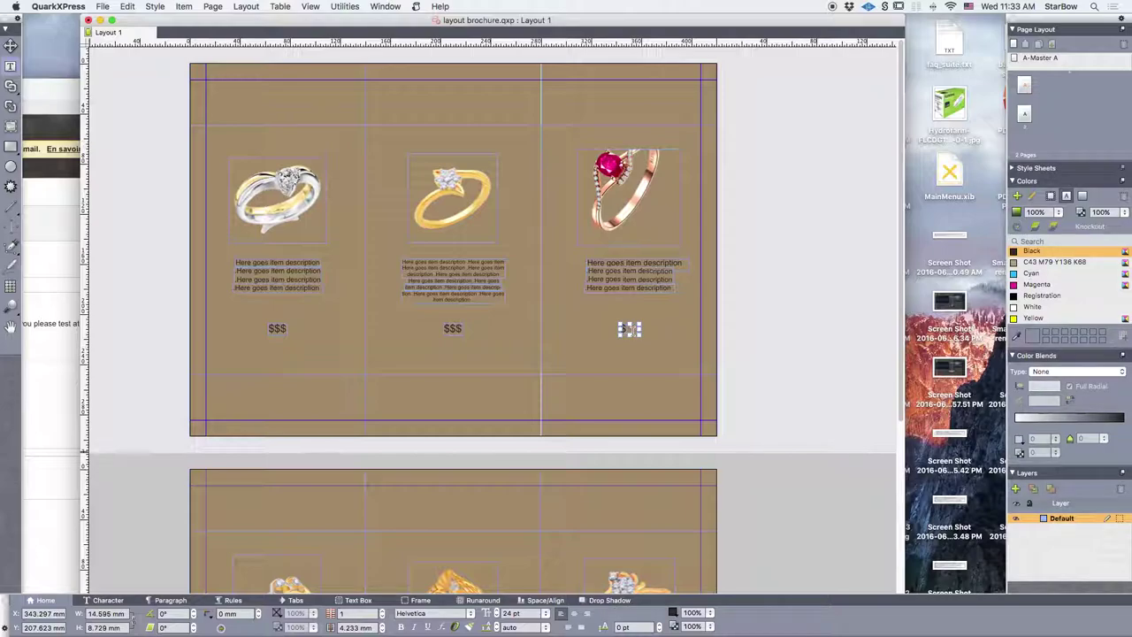
text($99)
click(662, 324)
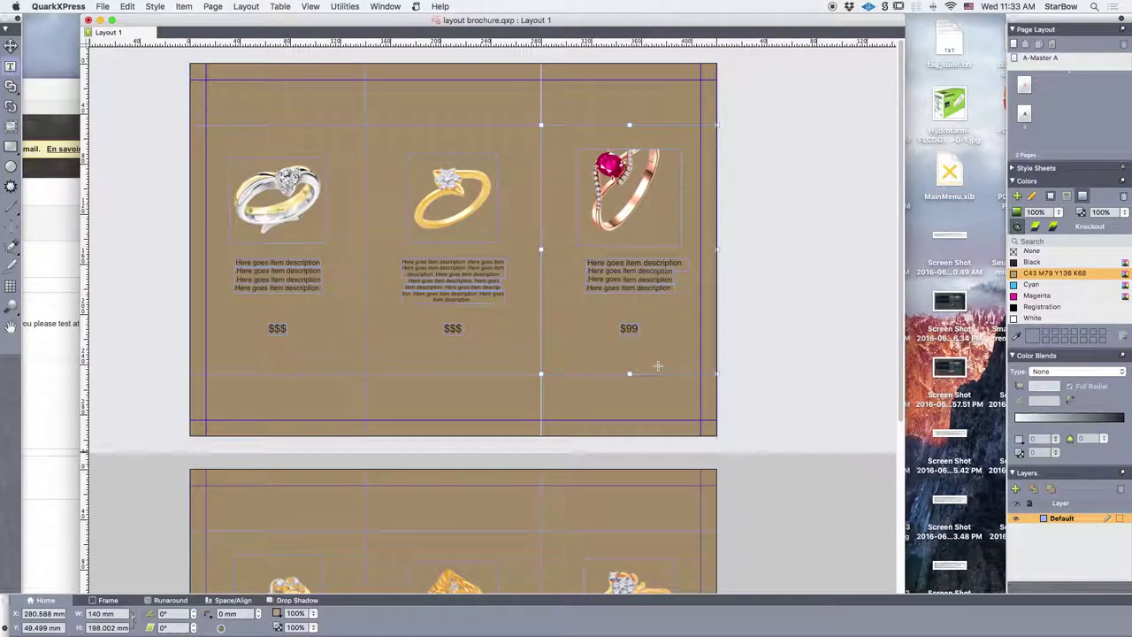
Step: Extend the red ring's picture box upward and to the left
click(631, 201)
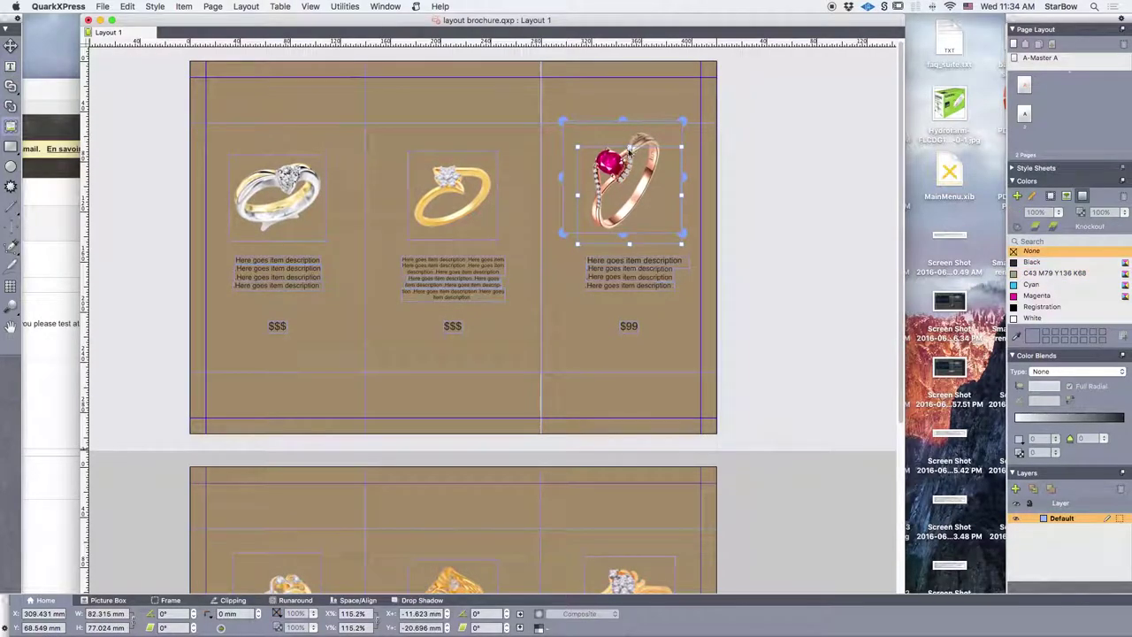
drag(629, 146, 629, 124)
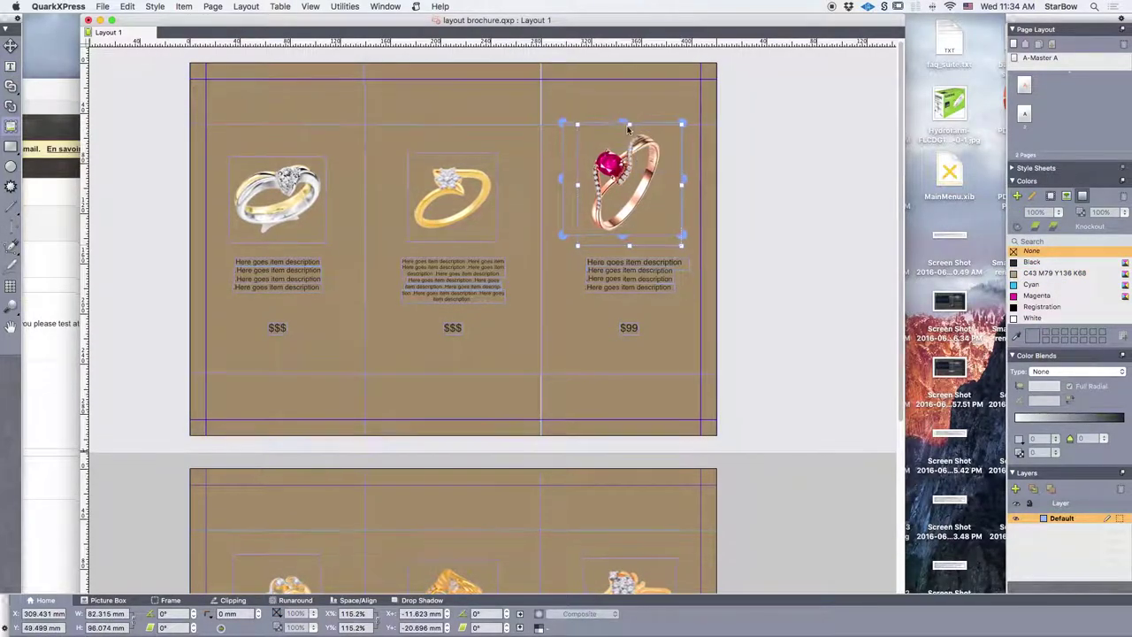
drag(578, 184, 562, 184)
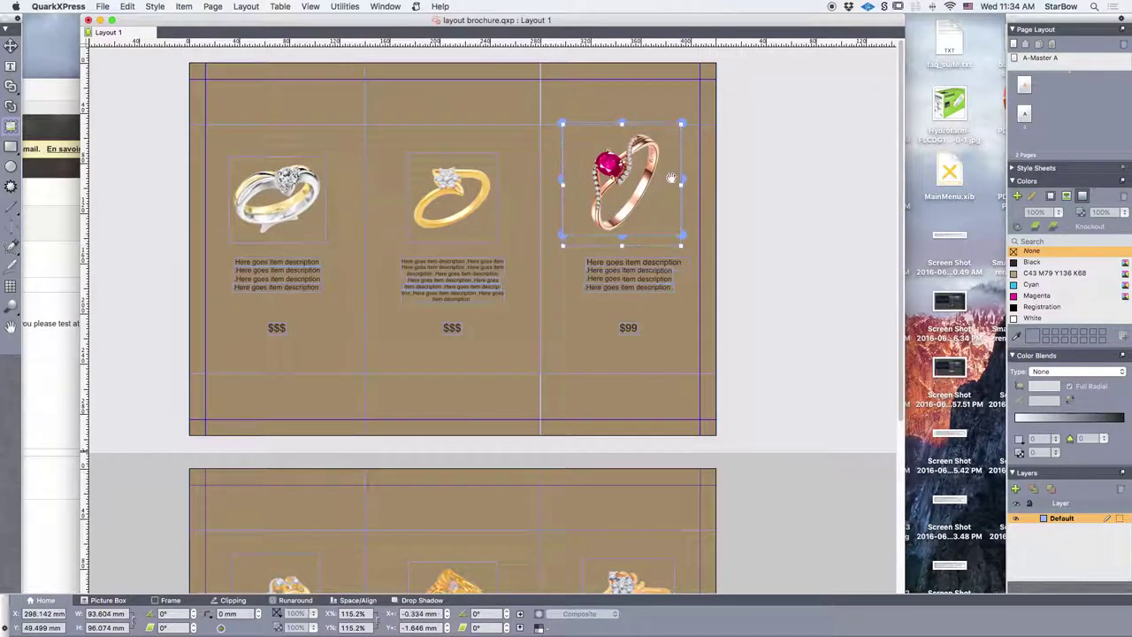
click(720, 180)
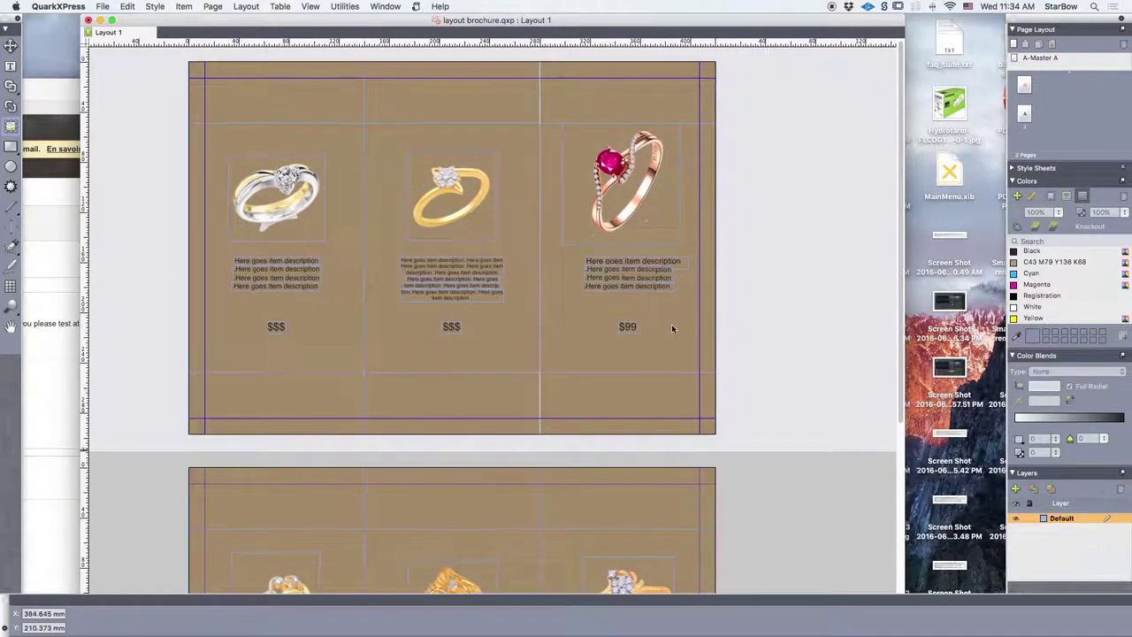
scroll(631, 129, down, 5)
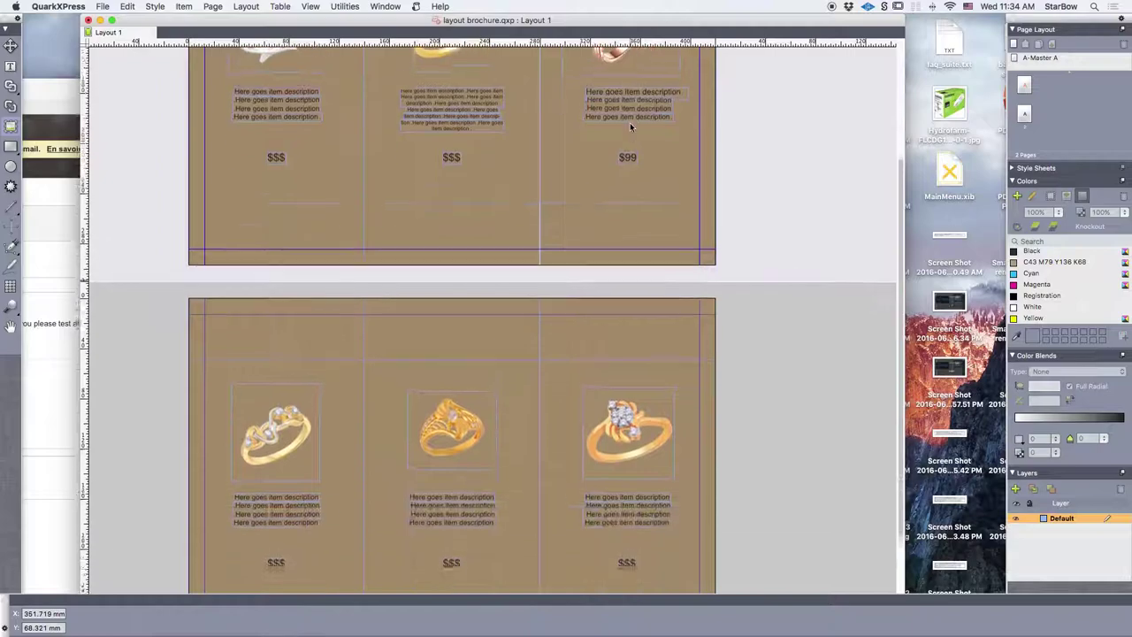
scroll(610, 88, up, 5)
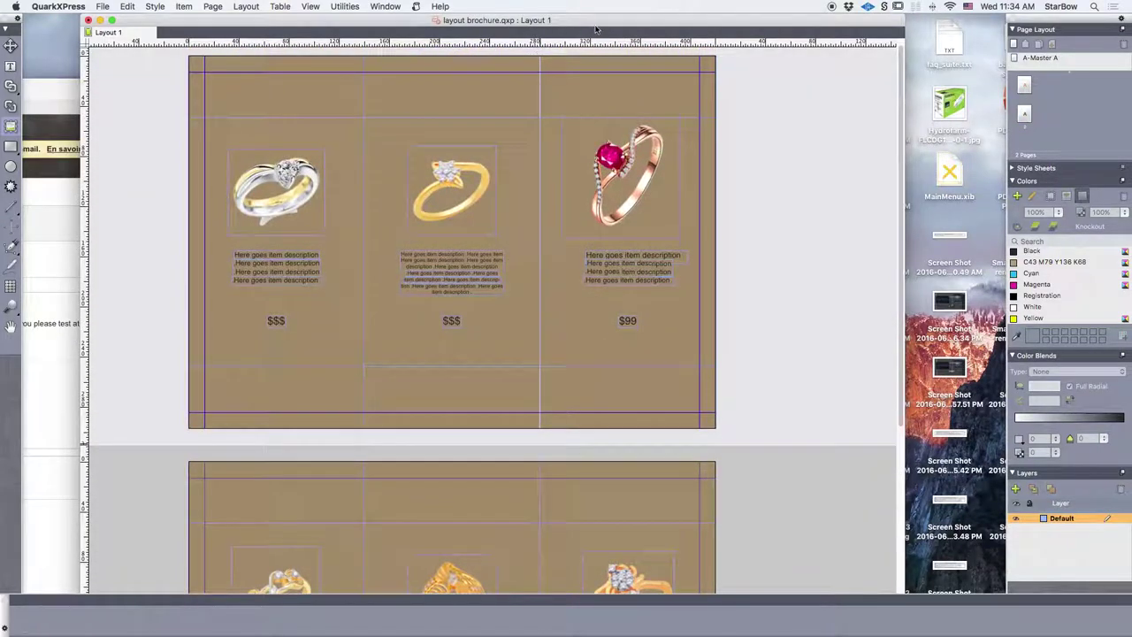